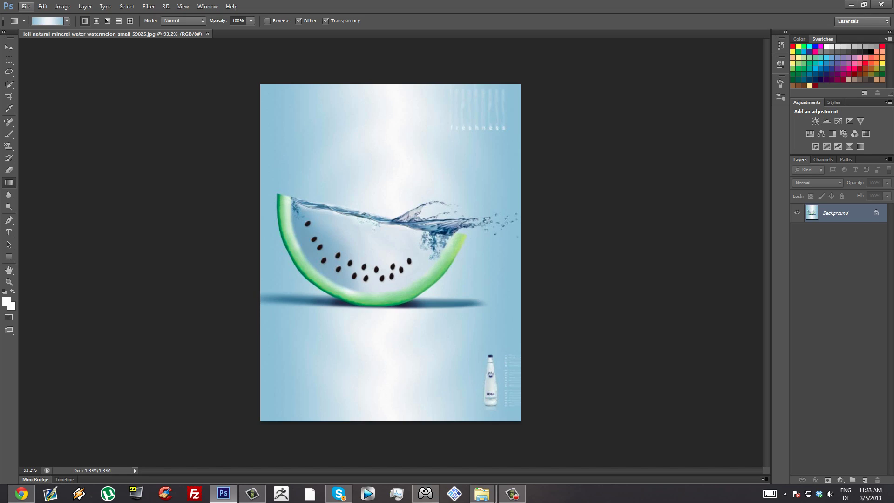
Review the source images in the Watermelon Manip folder, then return to the reference image in Photoshop
{"action": "key", "text": "alt+Tab"}
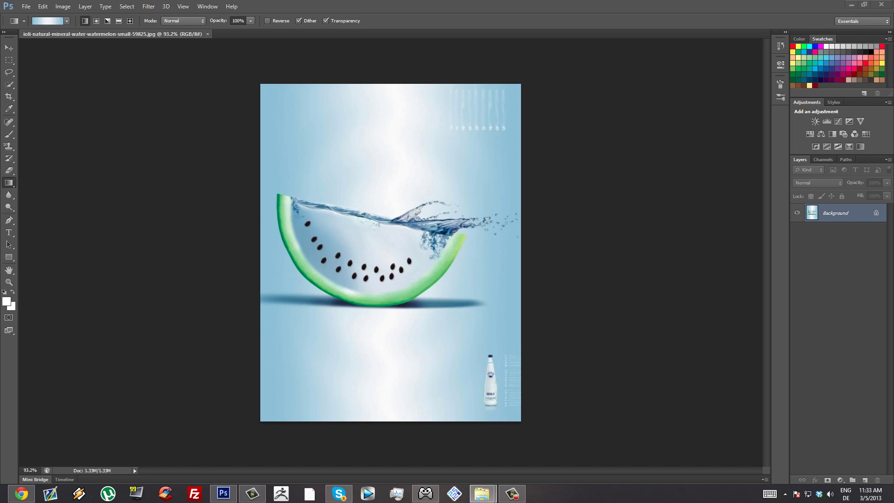
{"action": "left_click_drag", "start_coordinate": [893, 35], "coordinate": [560, 32]}
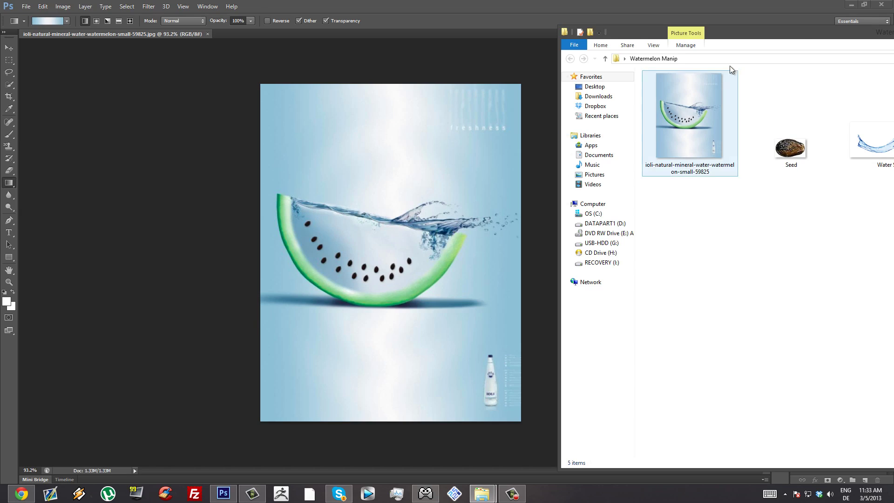
{"action": "left_click_drag", "start_coordinate": [810, 40], "coordinate": [794, 43]}
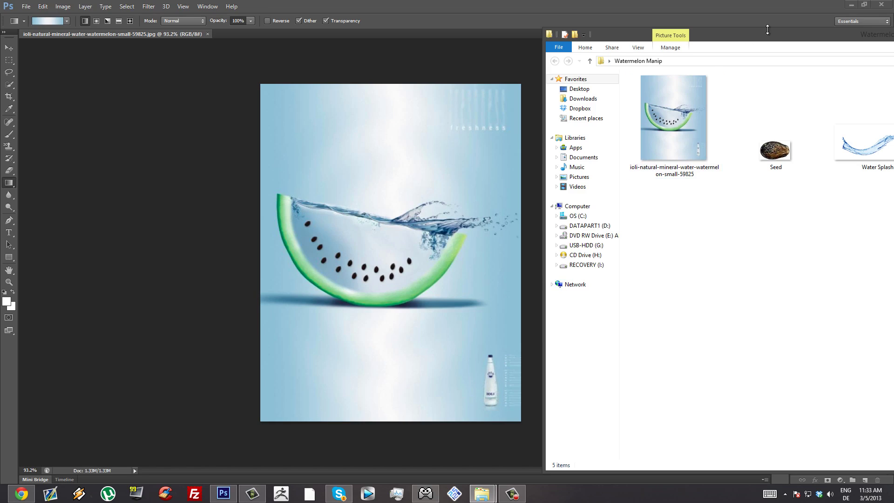
{"action": "left_click_drag", "start_coordinate": [783, 38], "coordinate": [401, 27]}
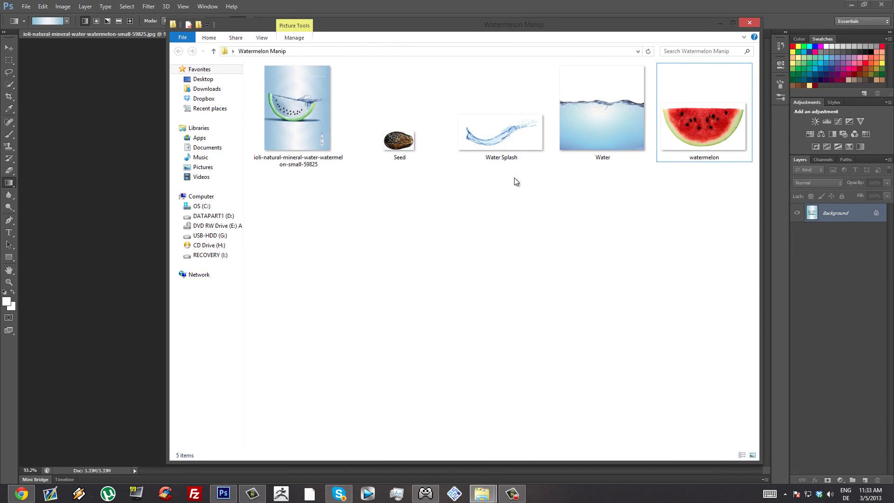
{"action": "left_click_drag", "start_coordinate": [396, 181], "coordinate": [708, 180]}
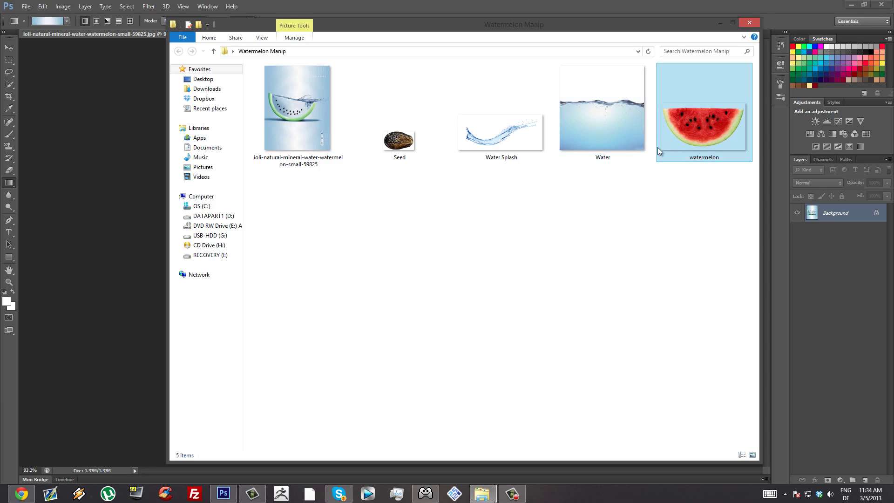
{"action": "left_click", "coordinate": [837, 212]}
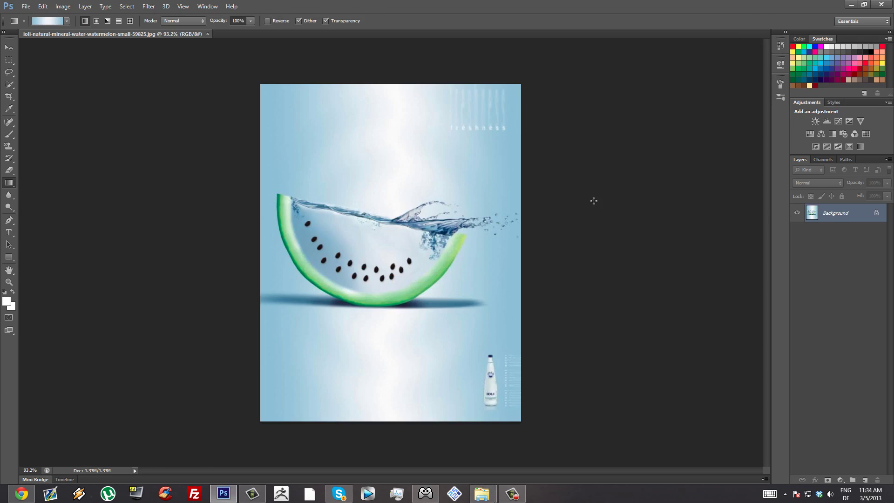
Create a new 600 x 777 pixel RGB document at 72 pixels/inch with a white background
{"action": "left_click", "coordinate": [26, 6]}
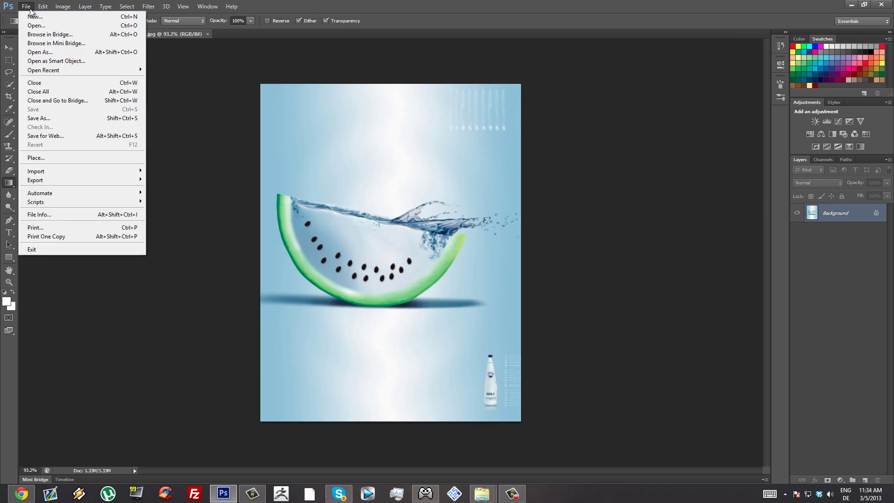
{"action": "key", "text": "Escape"}
{"action": "key", "text": "ctrl+a"}
{"action": "left_click", "coordinate": [26, 7]}
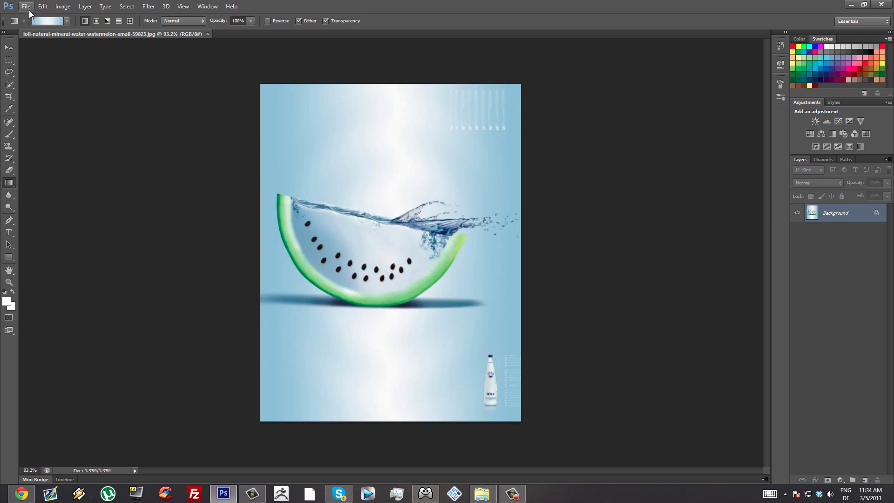
{"action": "left_click", "coordinate": [35, 16]}
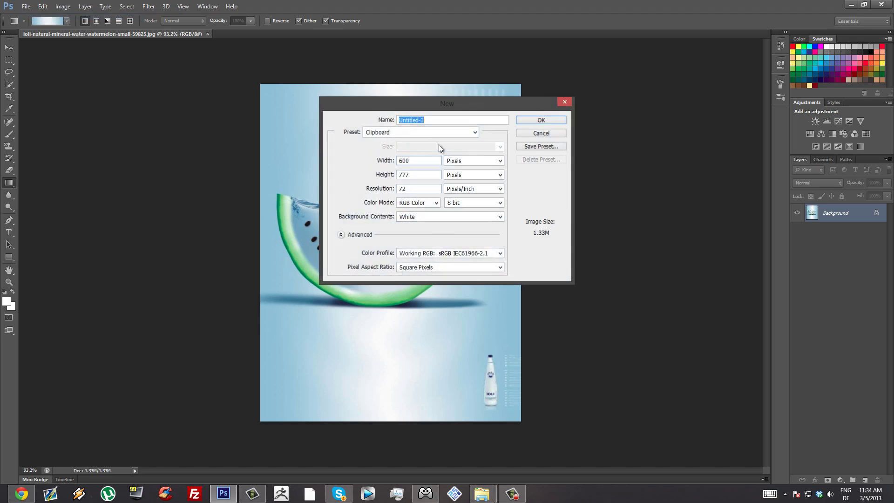
{"action": "left_click", "coordinate": [545, 121]}
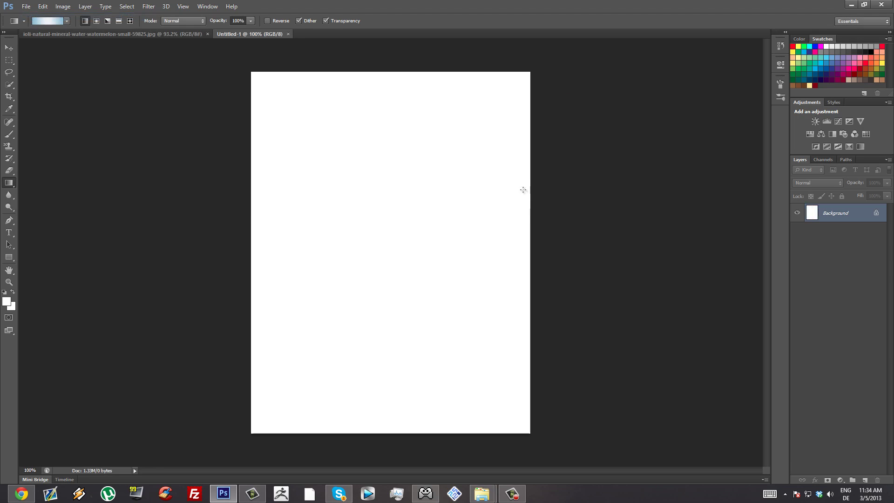
{"action": "left_click", "coordinate": [9, 283]}
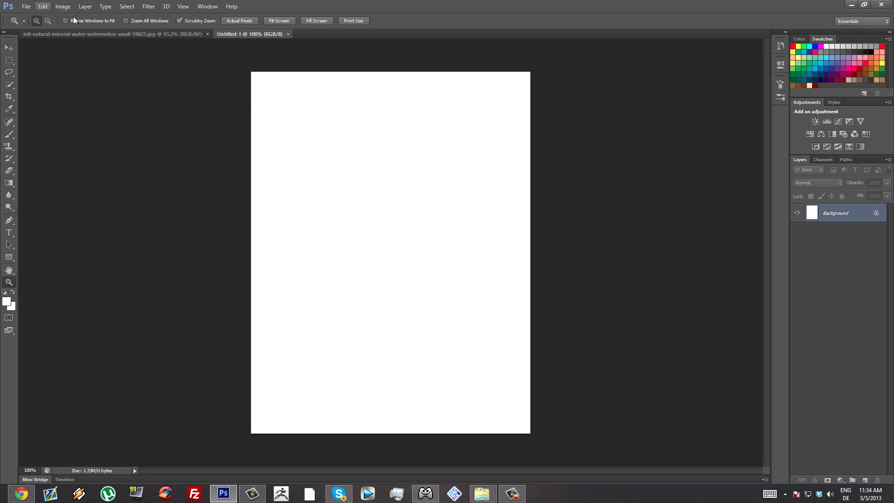
{"action": "left_click", "coordinate": [259, 88]}
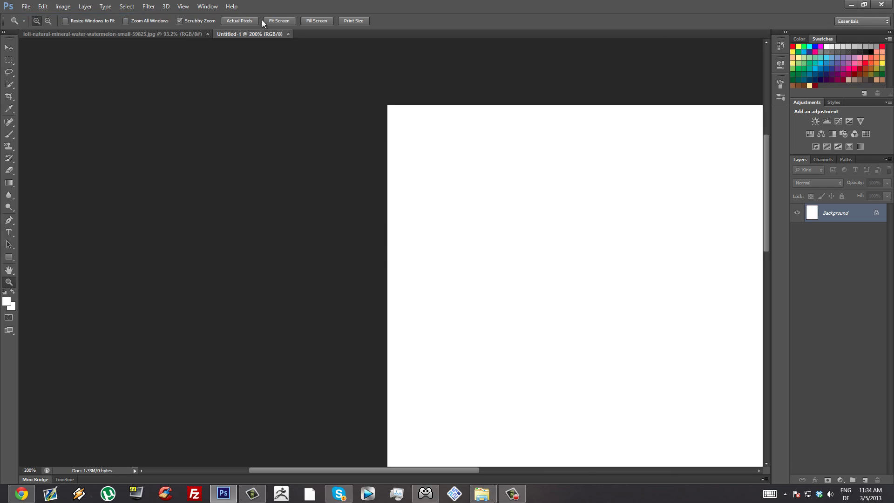
{"action": "left_click", "coordinate": [235, 23]}
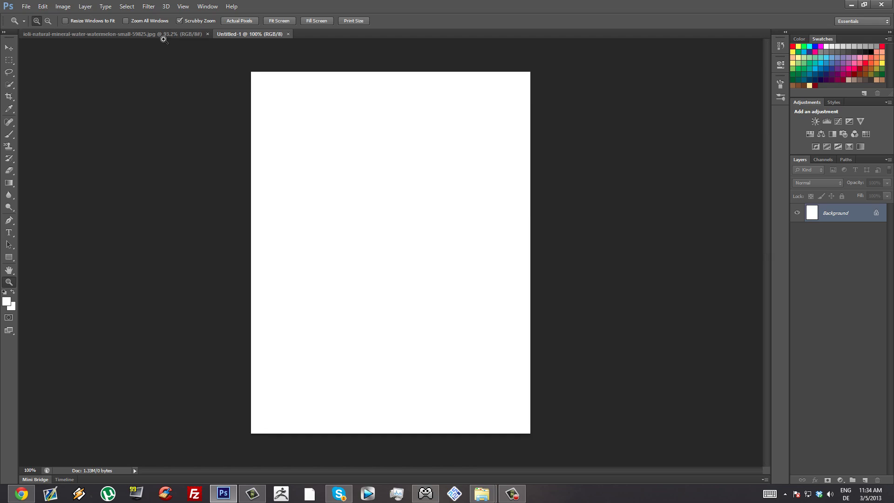
{"action": "left_click", "coordinate": [164, 40]}
{"action": "left_click", "coordinate": [227, 21]}
{"action": "key", "text": "v"}
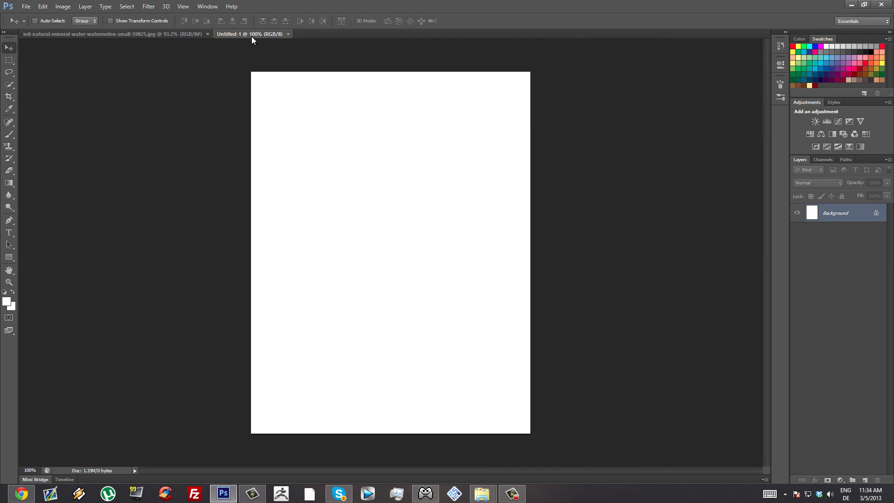
{"action": "left_click", "coordinate": [176, 32]}
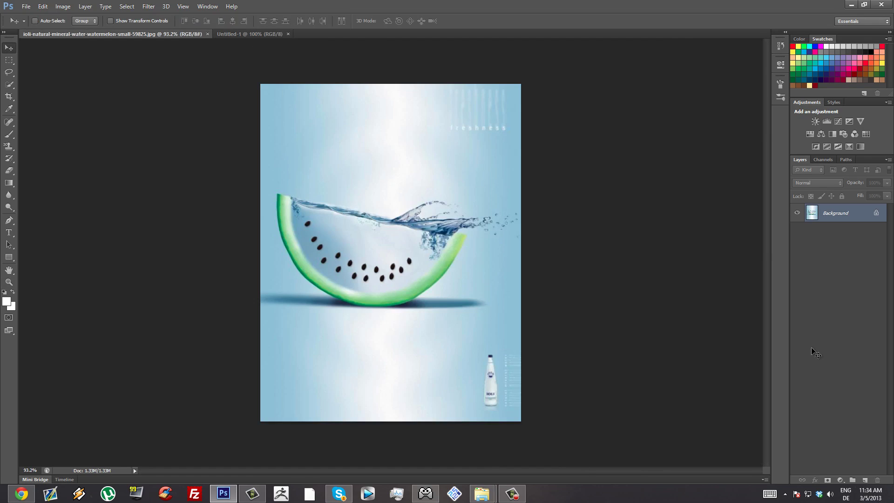
{"action": "left_click", "coordinate": [263, 32]}
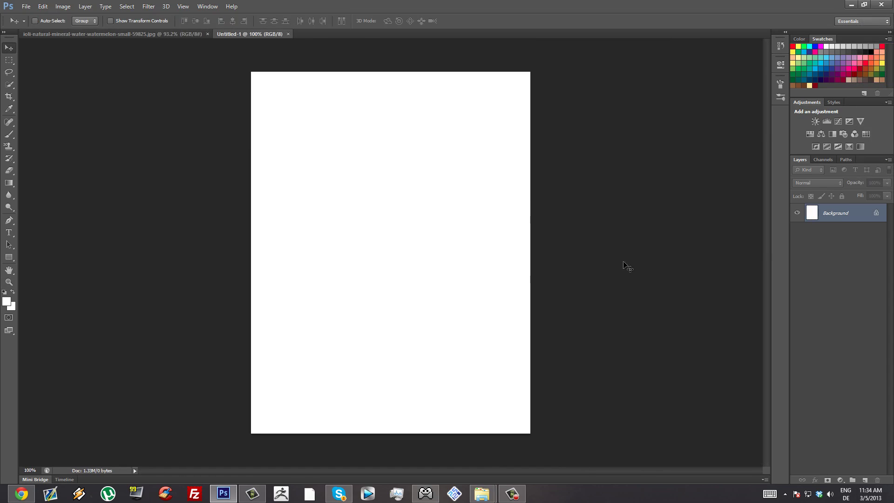
With the watermelon reference image in view, start editing the Gradient tool's gradient from the Blue, Red, Yellow preset
{"action": "left_click", "coordinate": [9, 183]}
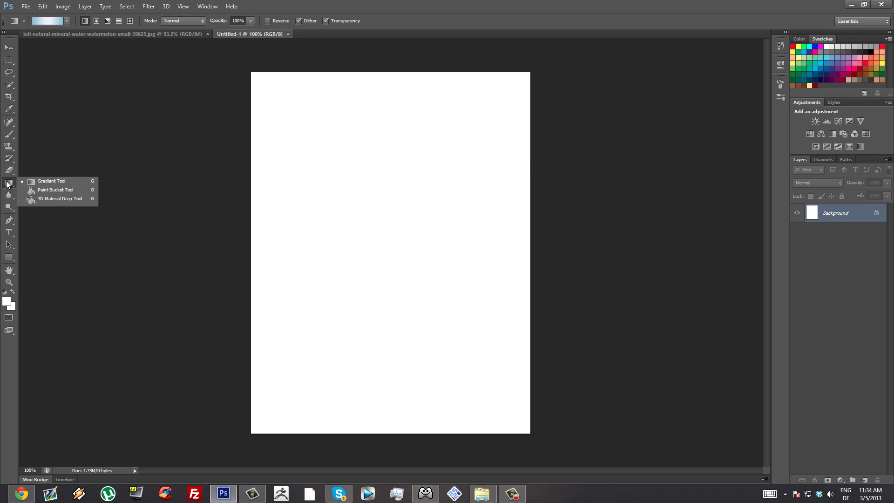
{"action": "left_click", "coordinate": [61, 181]}
{"action": "left_click", "coordinate": [64, 35]}
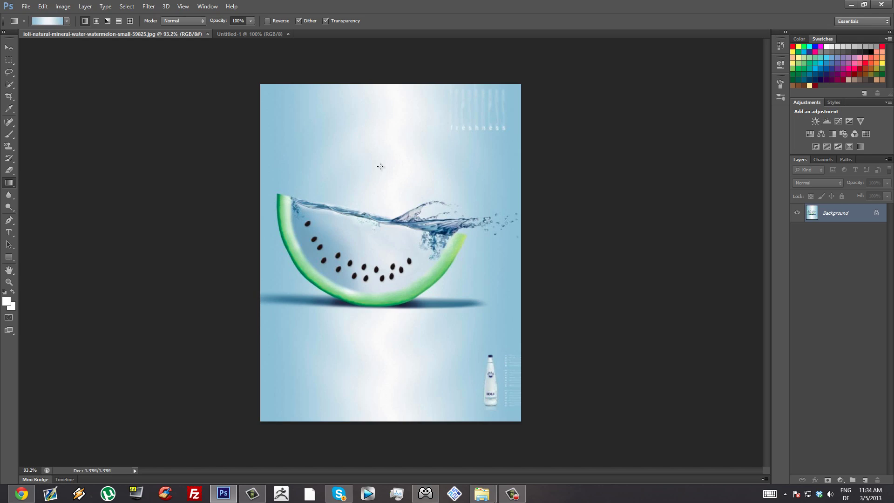
{"action": "left_click", "coordinate": [51, 20]}
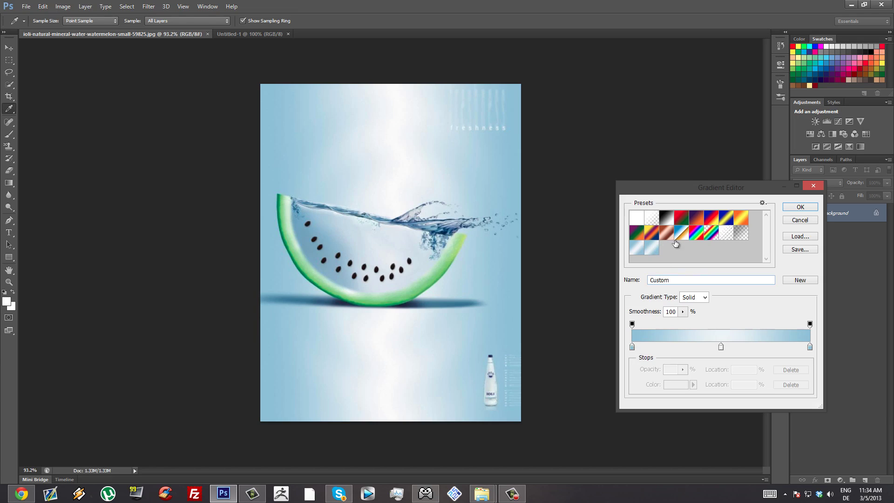
{"action": "left_click", "coordinate": [712, 218]}
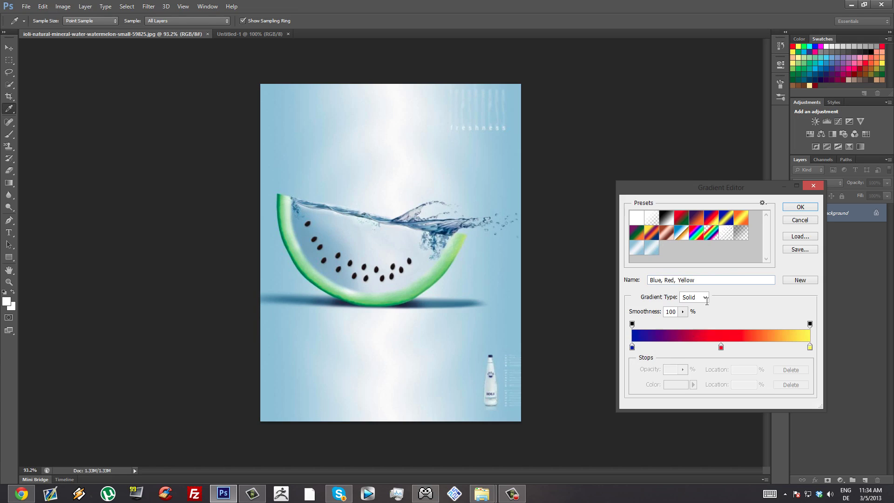
Set the gradient's starting colour stop to light blue 98c0d9, sampled from the reference background's left edge
{"action": "left_click", "coordinate": [633, 347]}
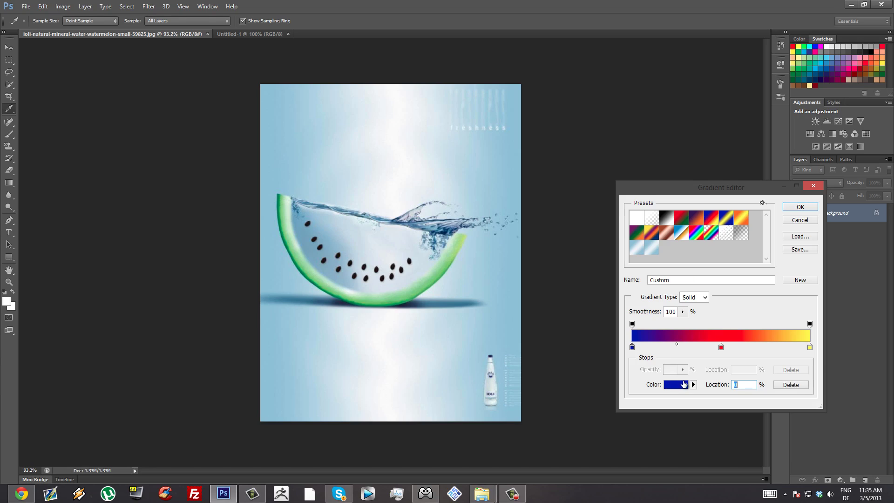
{"action": "left_click", "coordinate": [676, 385]}
{"action": "left_click", "coordinate": [584, 243]}
{"action": "left_click", "coordinate": [678, 387]}
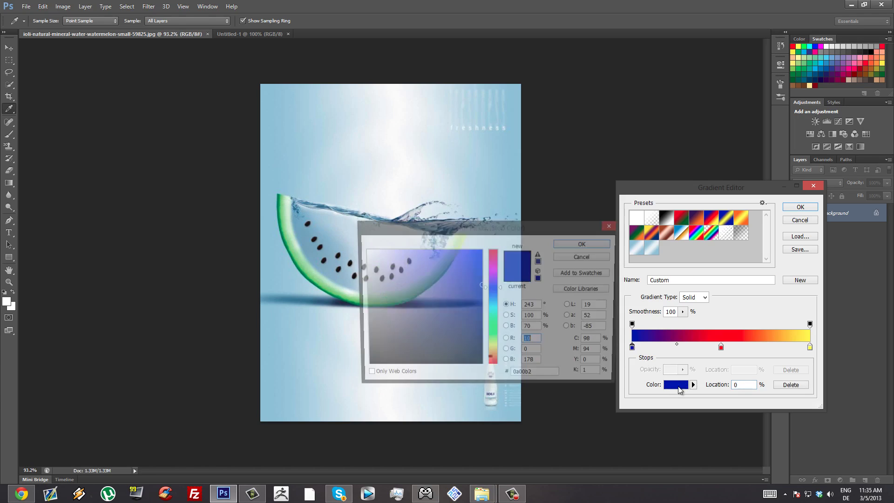
{"action": "left_click_drag", "start_coordinate": [515, 235], "coordinate": [597, 243]}
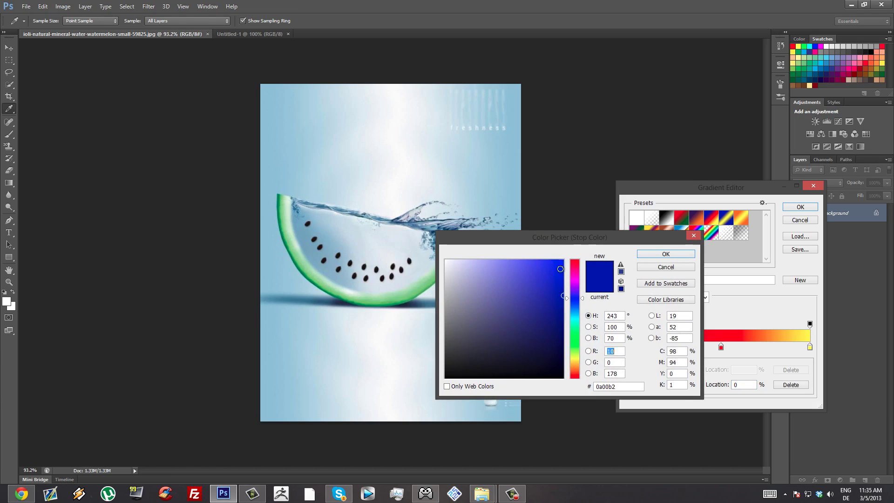
{"action": "left_click", "coordinate": [266, 129]}
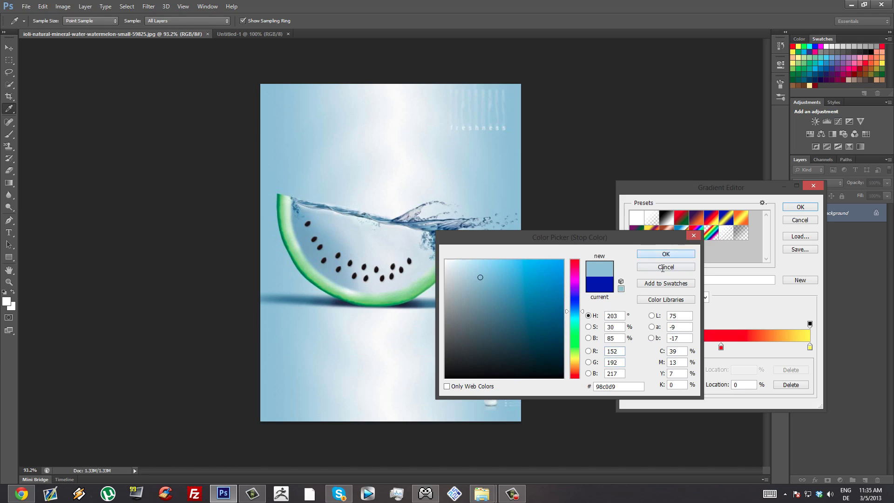
{"action": "left_click", "coordinate": [675, 257]}
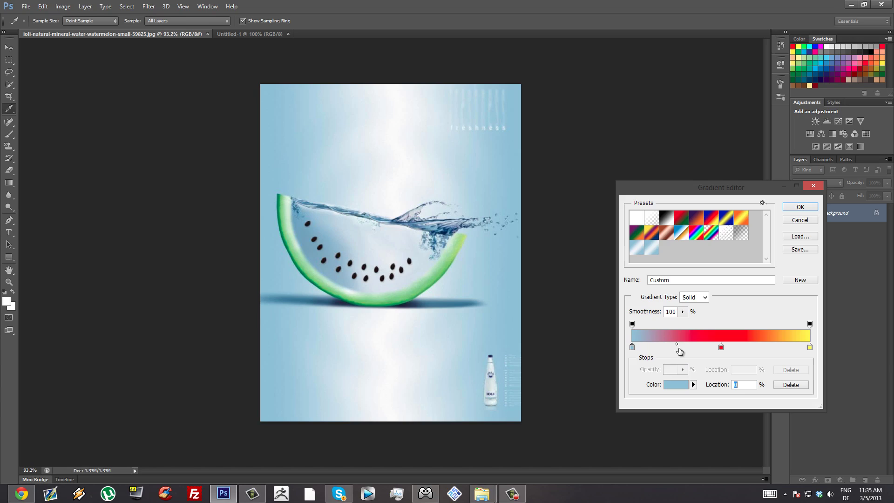
Set the gradient's middle colour stop to off-white f8f8f8, sampled from the centre of the reference background
{"action": "left_click", "coordinate": [721, 347]}
{"action": "left_click", "coordinate": [675, 385]}
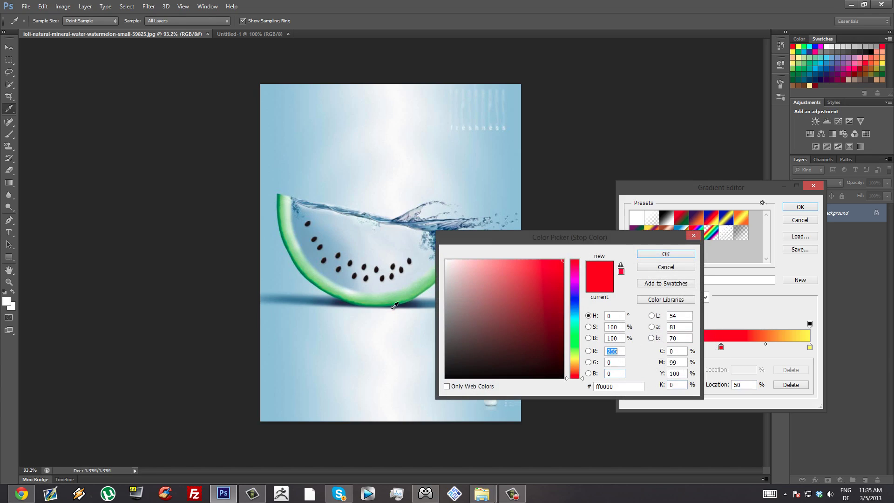
{"action": "left_click", "coordinate": [401, 188]}
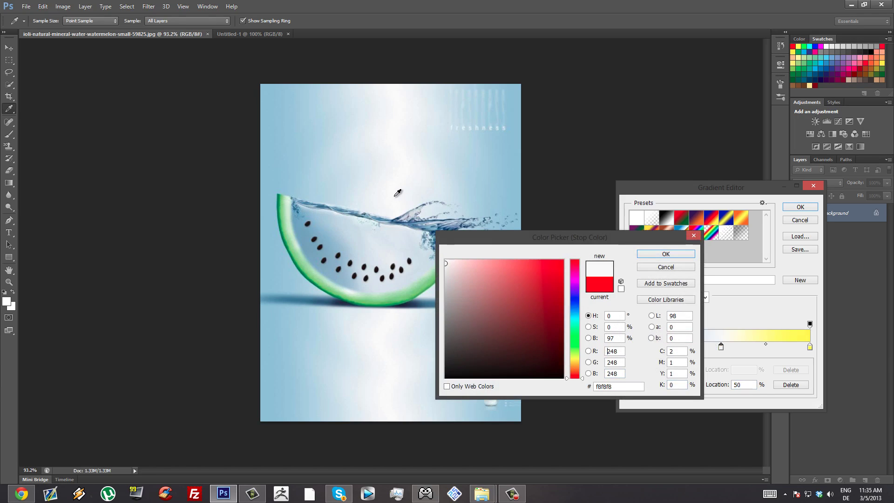
{"action": "left_click", "coordinate": [666, 254]}
Set the gradient's end stop to light blue a0c4dc sampled from the reference's right side, and save the gradient as a new preset
{"action": "left_click", "coordinate": [810, 348]}
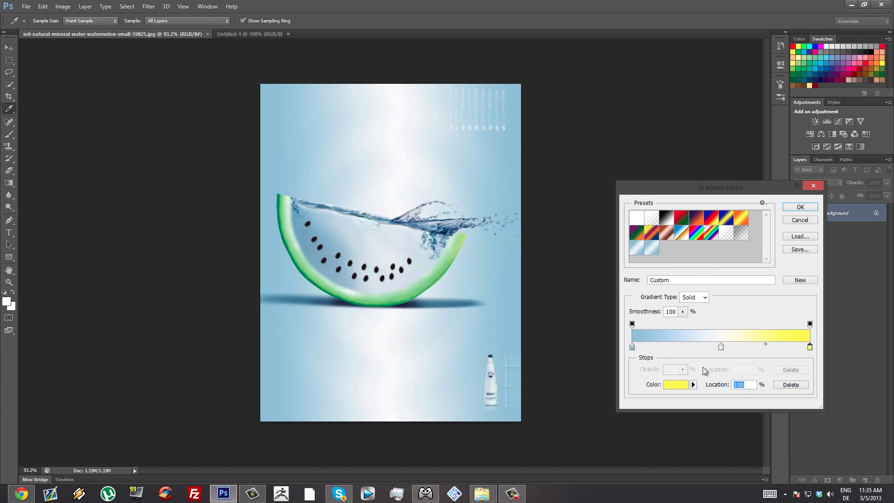
{"action": "left_click", "coordinate": [675, 385]}
{"action": "left_click", "coordinate": [495, 144]}
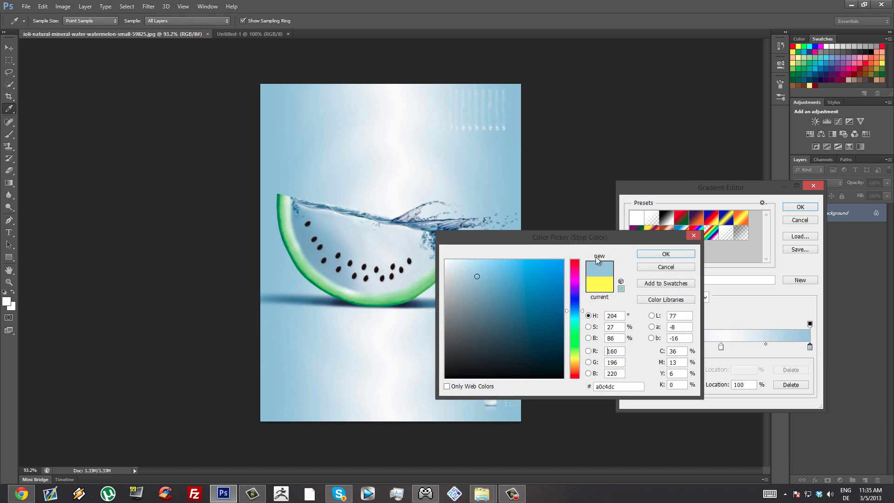
{"action": "left_click", "coordinate": [668, 255]}
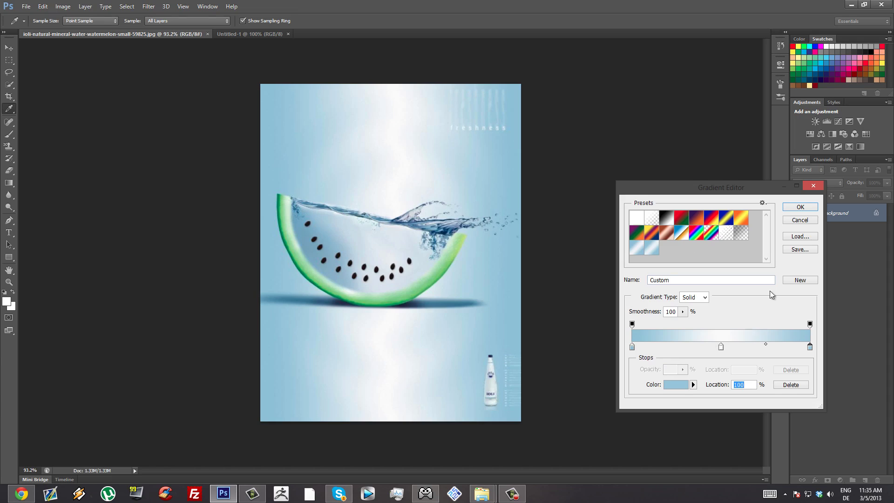
{"action": "left_click", "coordinate": [806, 281]}
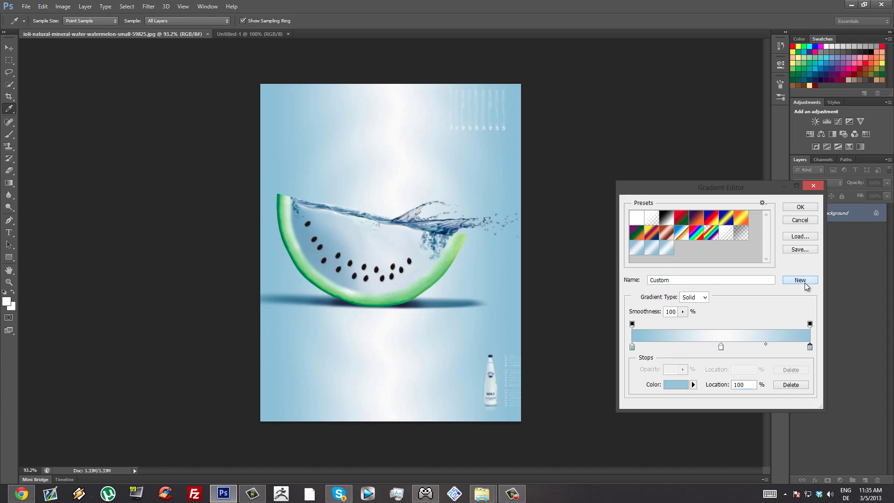
{"action": "left_click", "coordinate": [805, 208]}
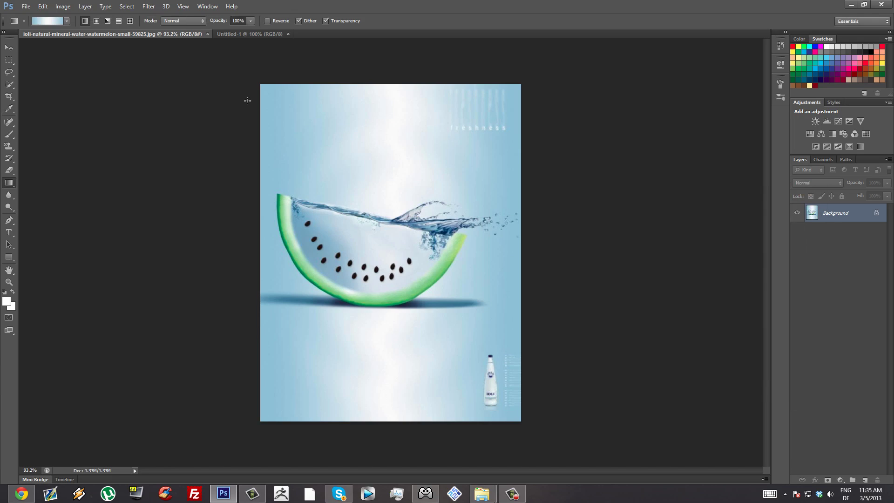
Fill the blank document's background with the blue-white-blue linear gradient horizontally from edge to edge, and compare it with the reference image
{"action": "left_click", "coordinate": [256, 33]}
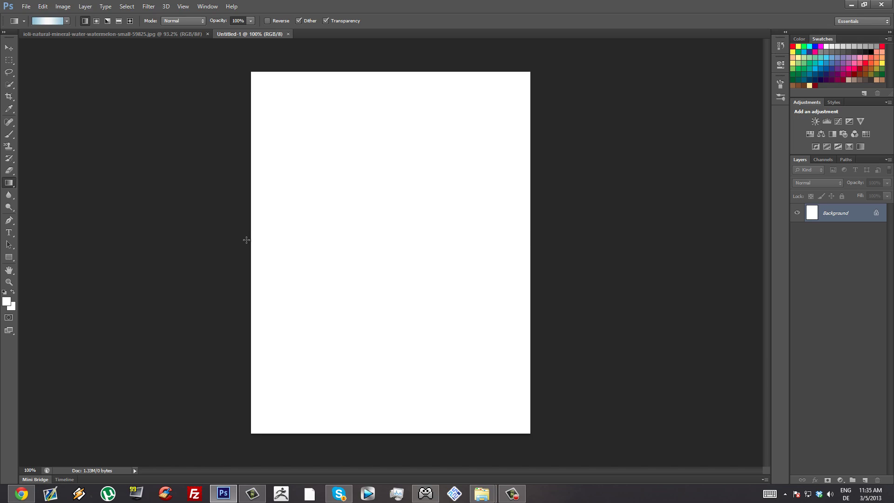
{"action": "left_click_drag", "start_coordinate": [246, 240], "coordinate": [538, 246]}
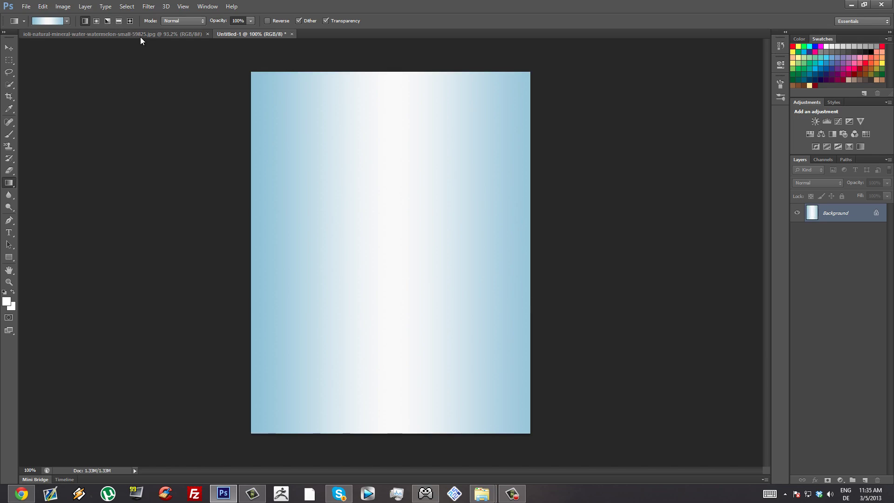
{"action": "left_click", "coordinate": [165, 35]}
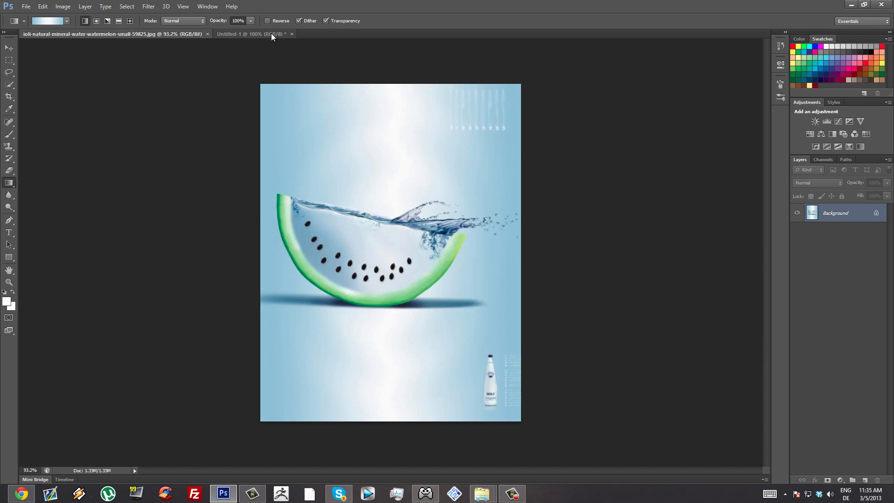
Open the watermelon picture from the Watermelon Manip folder as a separate document in Photoshop
{"action": "left_click", "coordinate": [263, 34]}
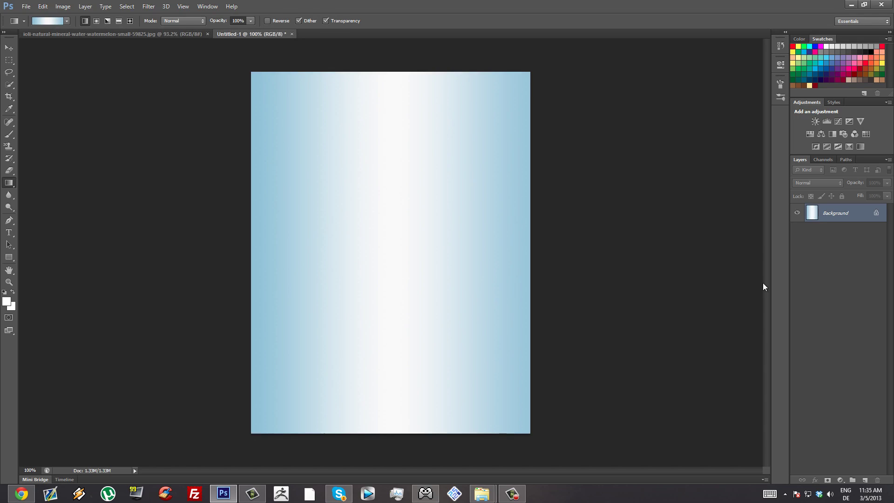
{"action": "mouse_move", "coordinate": [482, 494]}
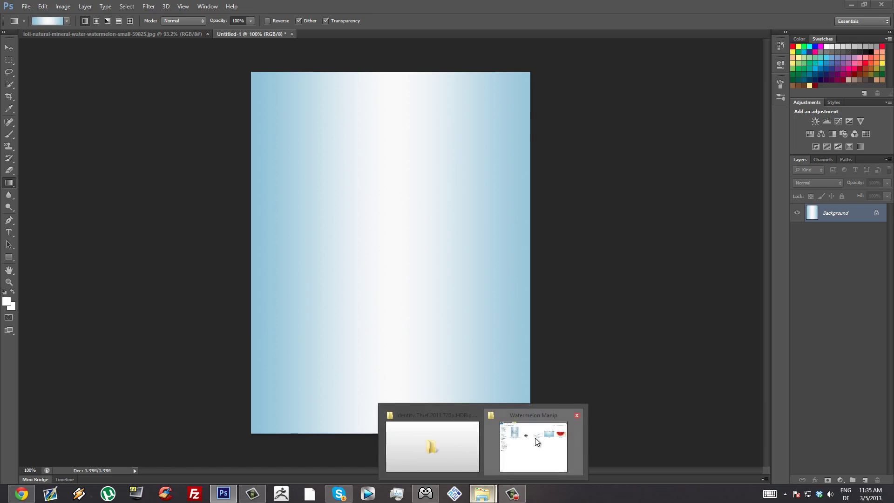
{"action": "left_click", "coordinate": [536, 440]}
{"action": "left_click_drag", "start_coordinate": [660, 24], "coordinate": [612, 26]}
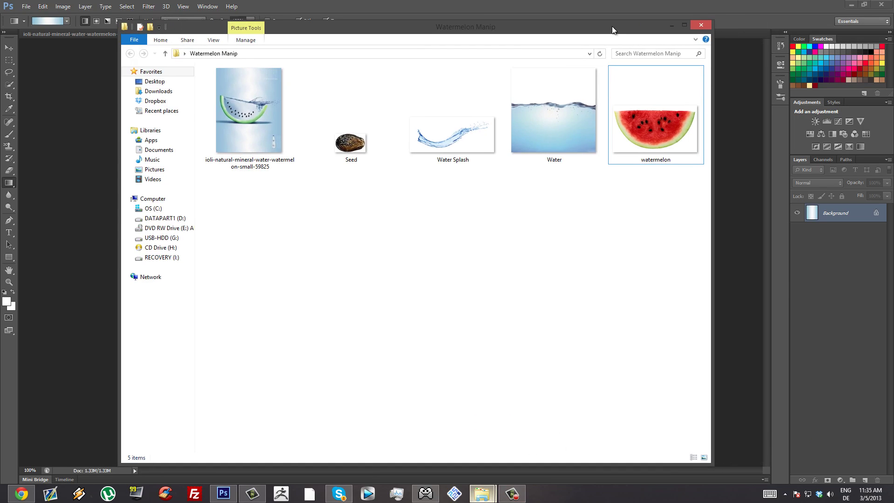
{"action": "left_click_drag", "start_coordinate": [568, 152], "coordinate": [605, 195]}
{"action": "left_click", "coordinate": [659, 141]}
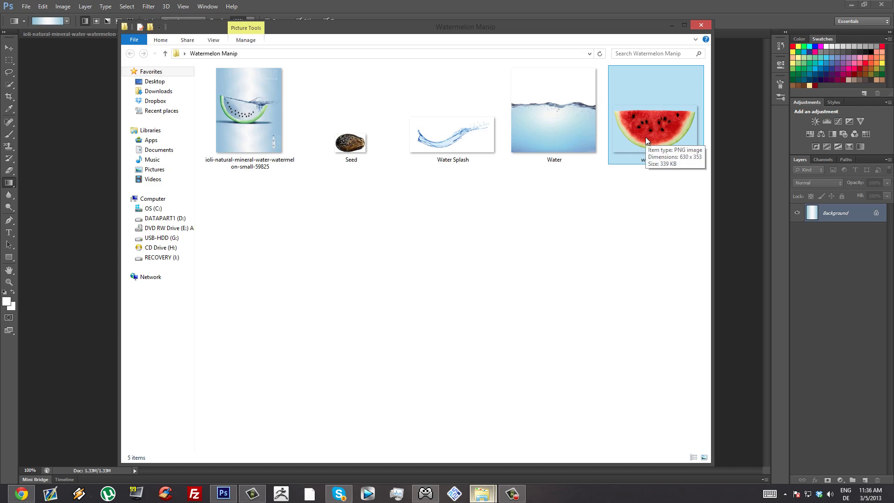
{"action": "left_click_drag", "start_coordinate": [645, 137], "coordinate": [820, 332]}
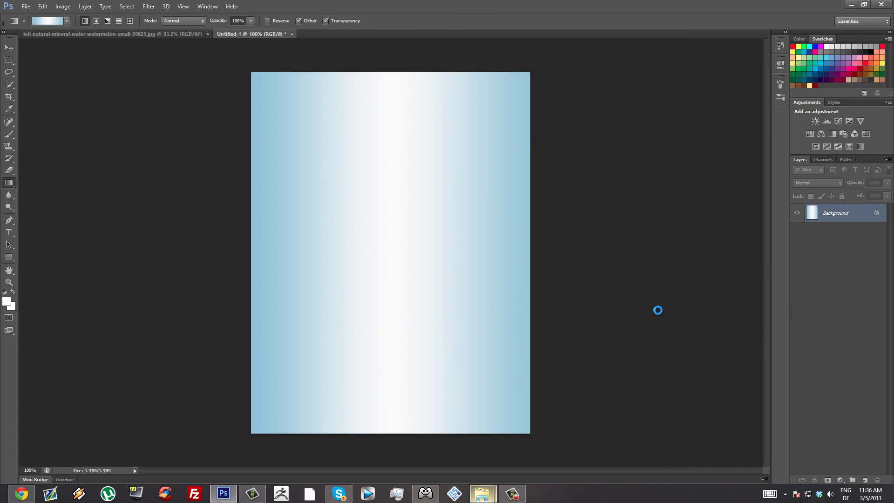
Trace a curved Pen path along the inner edge of the watermelon rind, from its upper-left end around to the upper-right end
{"action": "scroll", "coordinate": [380, 290], "scroll_direction": "up", "scroll_amount": 5}
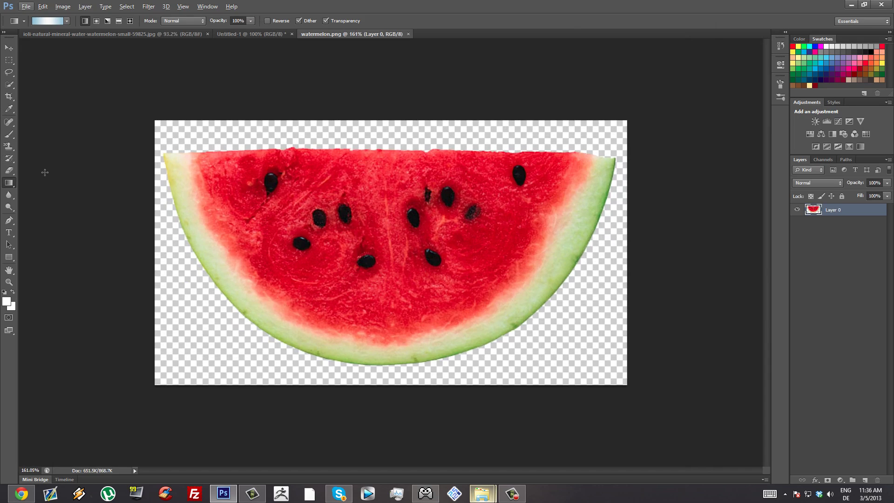
{"action": "left_click", "coordinate": [9, 220]}
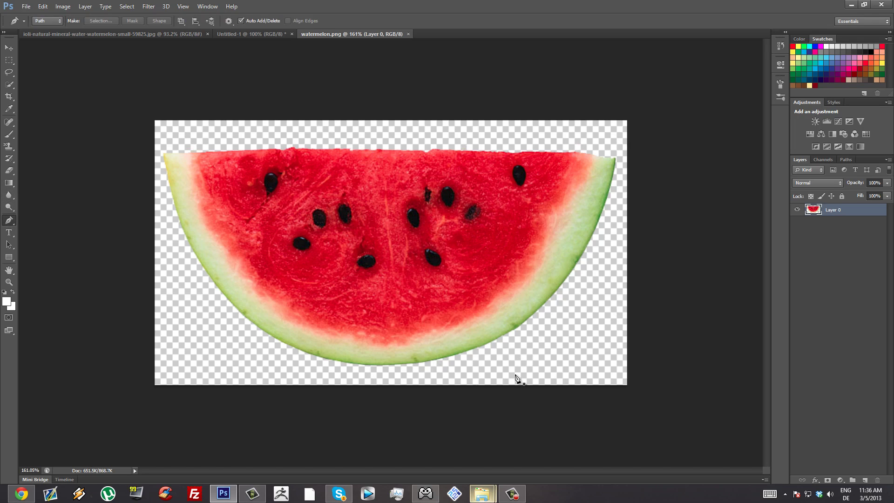
{"action": "left_click", "coordinate": [187, 150]}
{"action": "left_click_drag", "start_coordinate": [378, 344], "coordinate": [561, 360]}
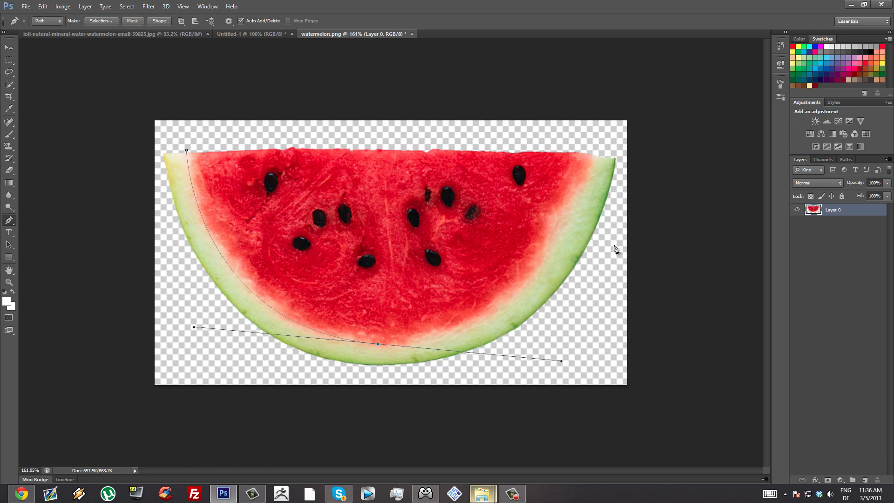
{"action": "left_click", "coordinate": [597, 157]}
{"action": "left_click_drag", "start_coordinate": [596, 157], "coordinate": [605, 111]}
{"action": "left_click_drag", "start_coordinate": [562, 361], "coordinate": [492, 340]}
{"action": "left_click_drag", "start_coordinate": [425, 342], "coordinate": [427, 342]}
{"action": "left_click_drag", "start_coordinate": [595, 158], "coordinate": [636, 2]}
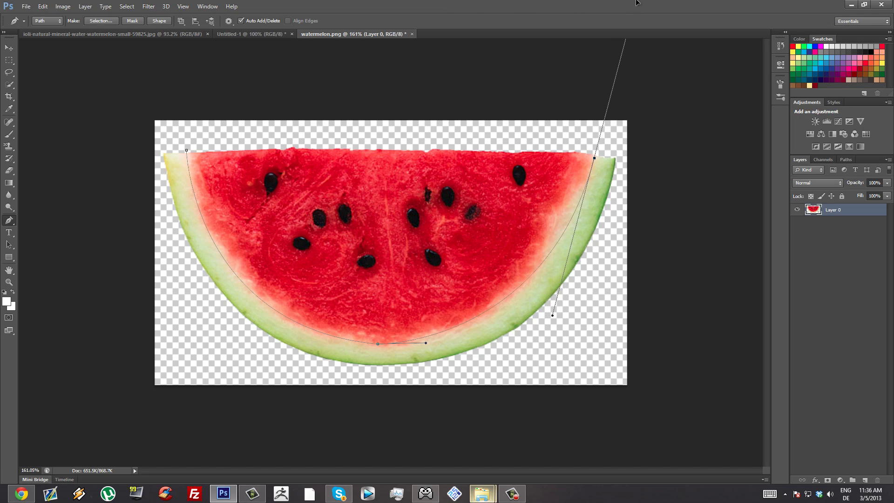
Close the Pen path with straight segments above the slice so that it encloses all the red flesh
{"action": "left_click", "coordinate": [595, 159], "text": "alt"}
{"action": "left_click", "coordinate": [593, 144]}
{"action": "left_click", "coordinate": [420, 115]}
{"action": "left_click", "coordinate": [238, 119]}
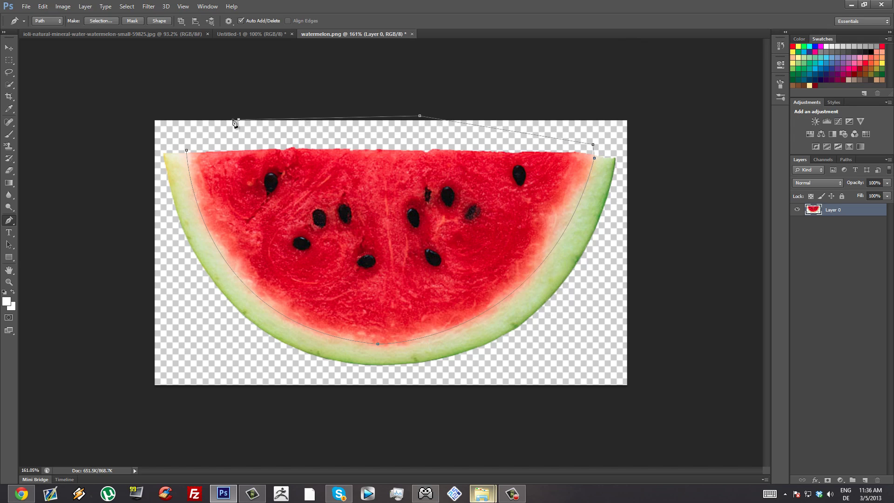
{"action": "left_click", "coordinate": [186, 152]}
Turn the path into a new anti-aliased selection, delete the red flesh inside it and deselect
{"action": "right_click", "coordinate": [446, 190]}
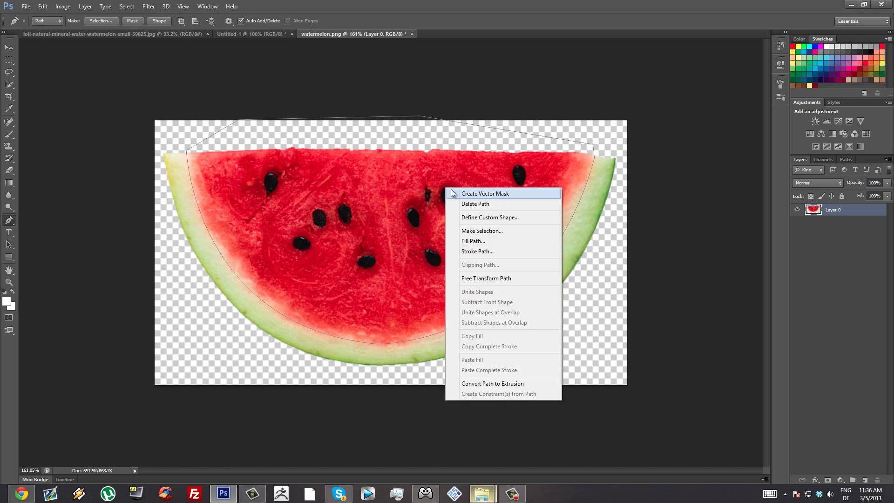
{"action": "left_click", "coordinate": [516, 230]}
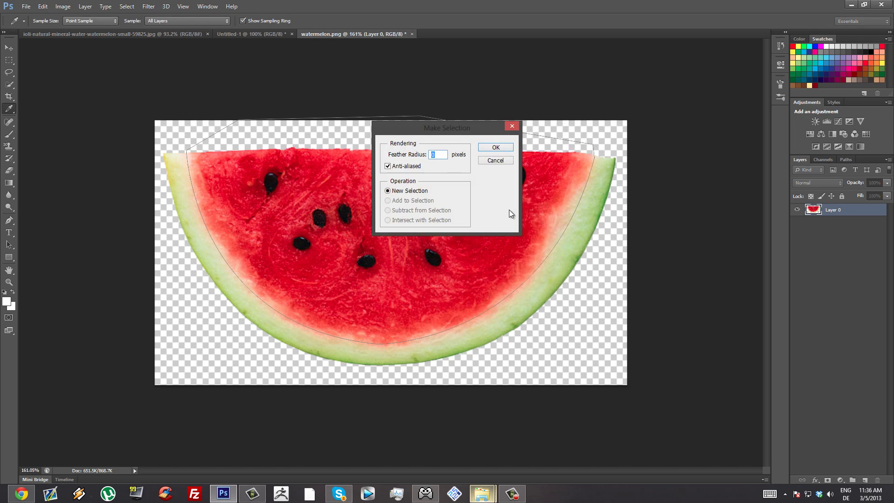
{"action": "key", "text": "Return"}
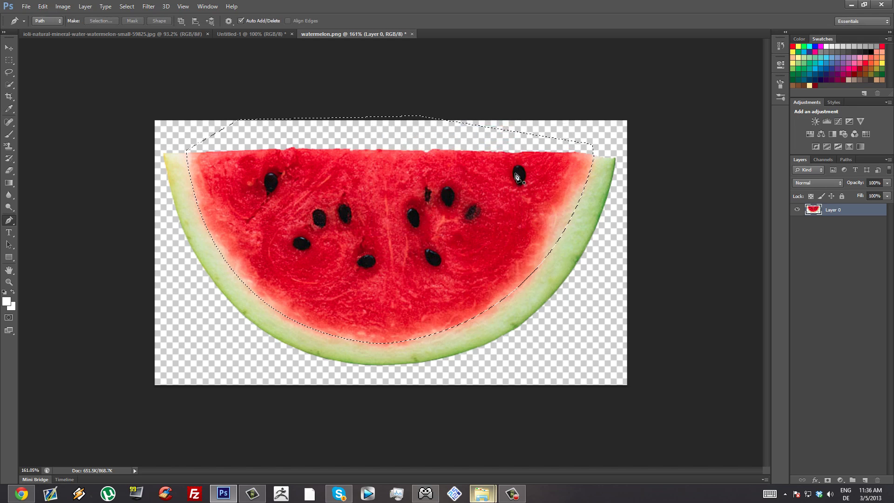
{"action": "key", "text": "Delete"}
{"action": "key", "text": "ctrl+d"}
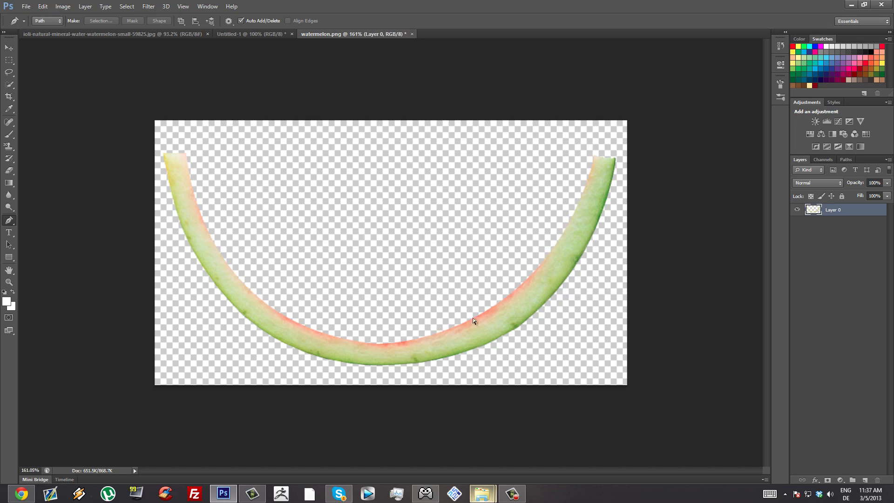
Paste the watermelon rind into the gradient document and convert its layer to a smart object
{"action": "left_click", "coordinate": [253, 34]}
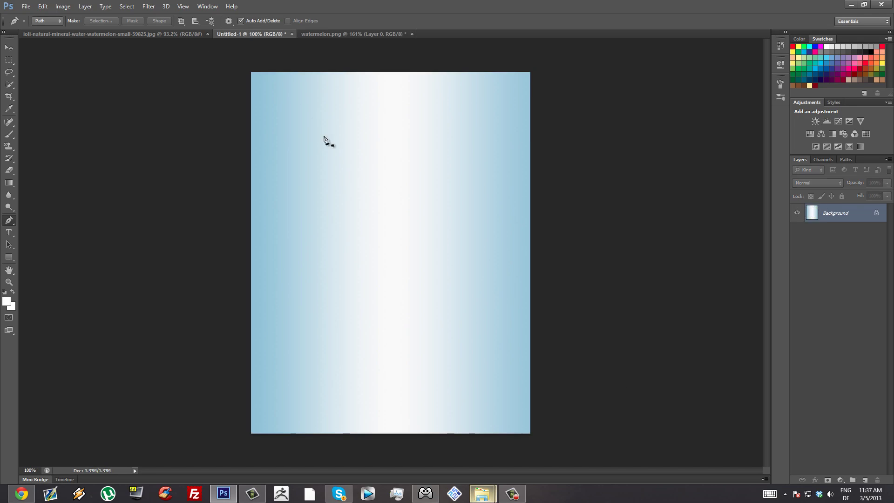
{"action": "key", "text": "ctrl+v"}
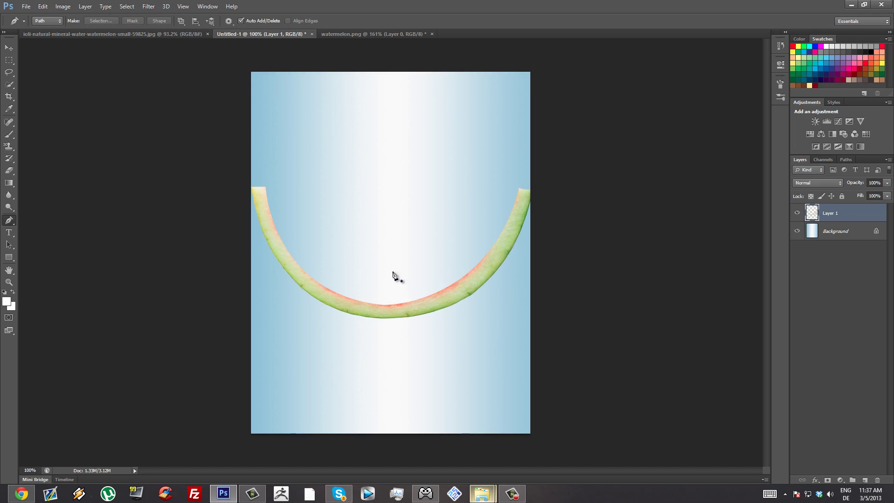
{"action": "scroll", "coordinate": [370, 284], "scroll_direction": "up", "scroll_amount": 2}
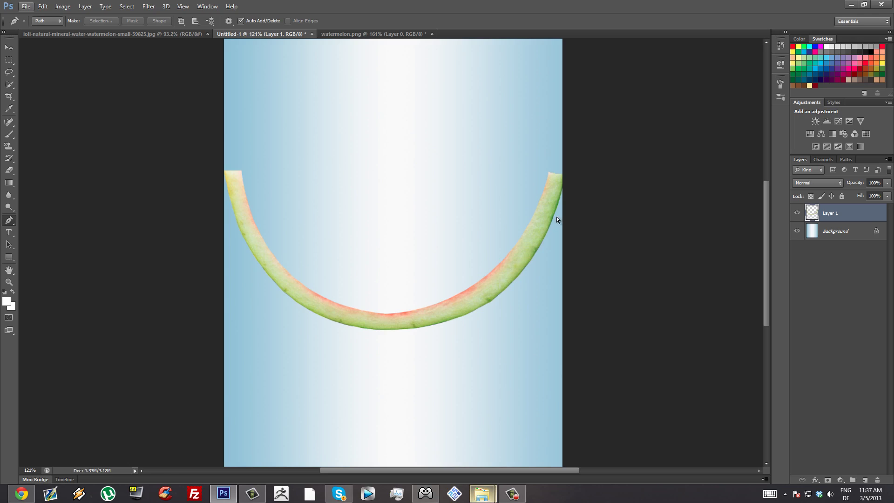
{"action": "right_click", "coordinate": [860, 213]}
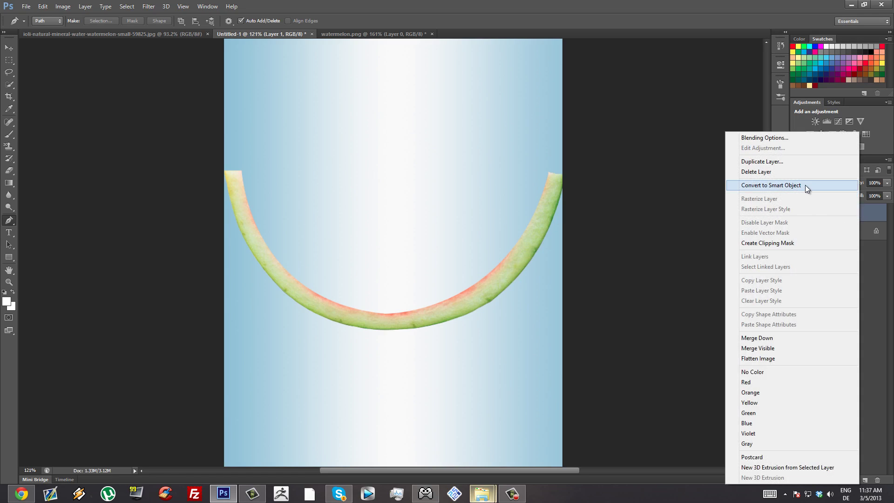
{"action": "left_click", "coordinate": [806, 186]}
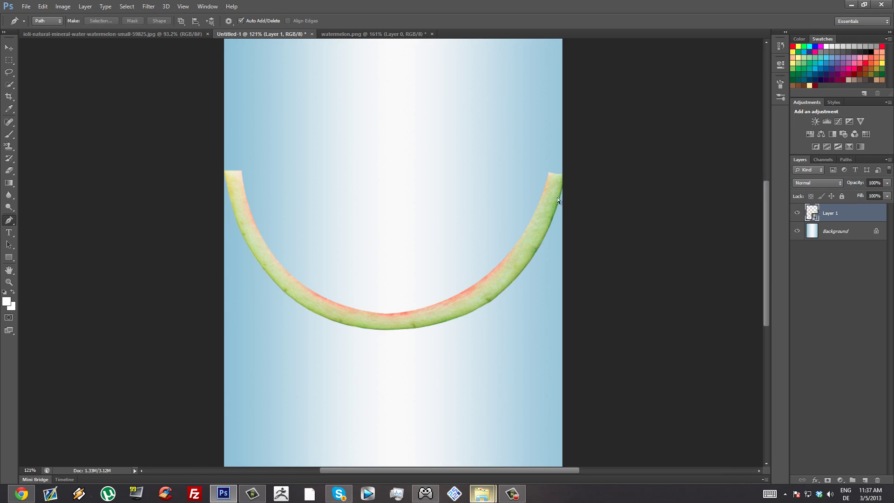
Scale the rind to about 55%, tilt it about 22 degrees clockwise and place it near the middle of the gradient
{"action": "key", "text": "ctrl+t"}
{"action": "left_click_drag", "start_coordinate": [562, 171], "coordinate": [478, 210]}
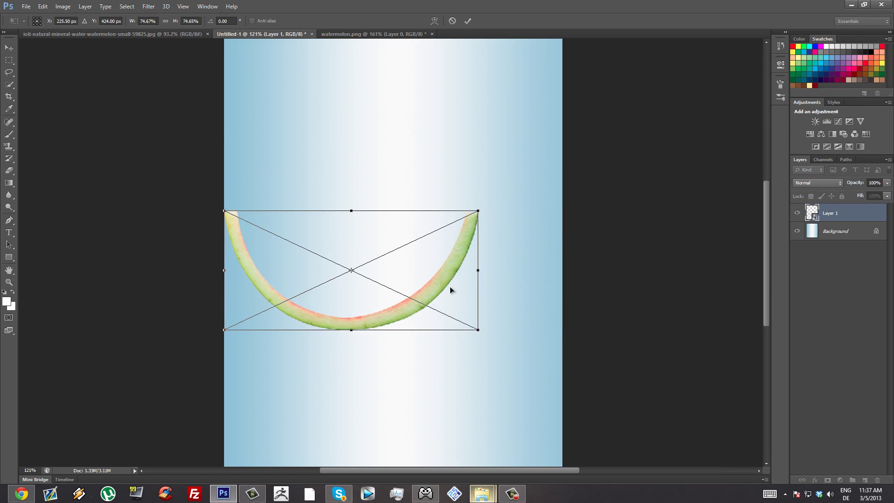
{"action": "left_click_drag", "start_coordinate": [454, 273], "coordinate": [455, 258]}
{"action": "scroll", "coordinate": [387, 294], "scroll_direction": "down", "scroll_amount": 2}
{"action": "scroll", "coordinate": [359, 300], "scroll_direction": "up", "scroll_amount": 3}
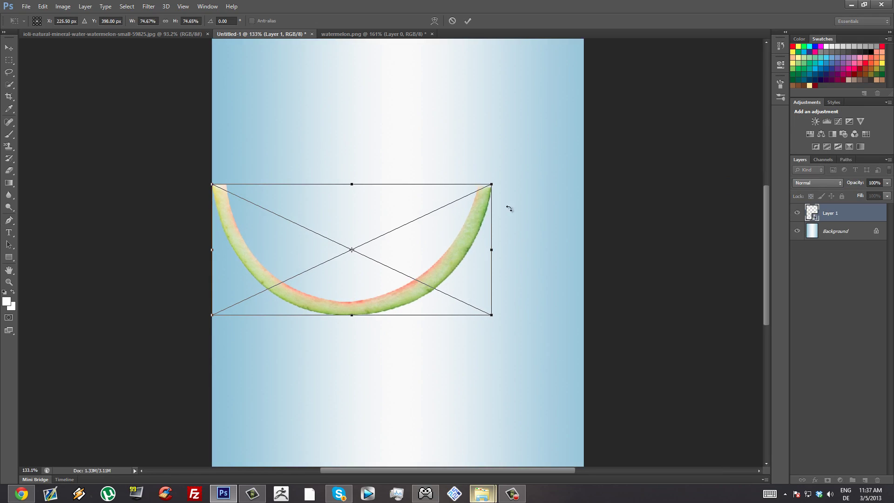
{"action": "left_click_drag", "start_coordinate": [502, 318], "coordinate": [464, 366]}
{"action": "left_click_drag", "start_coordinate": [506, 240], "coordinate": [442, 286]}
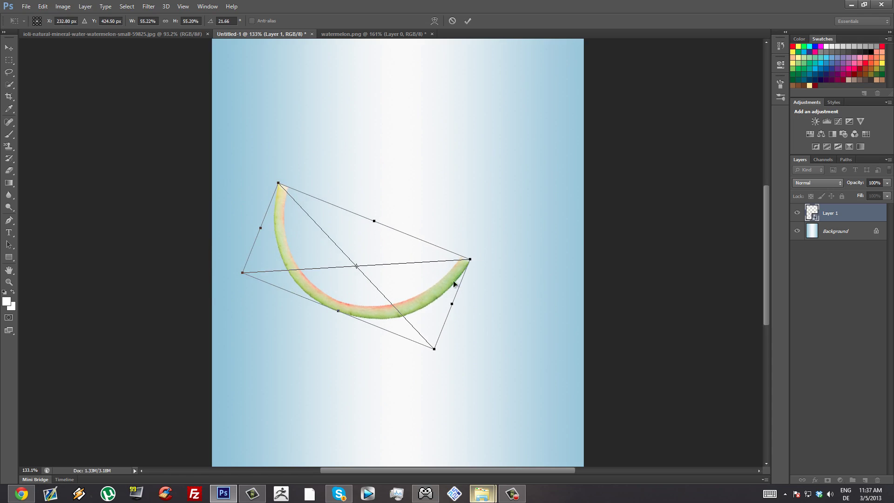
{"action": "key", "text": "Return"}
Reduce the rind's clockwise tilt to about 11 degrees, and rotate it slightly further counter-clockwise
{"action": "key", "text": "p"}
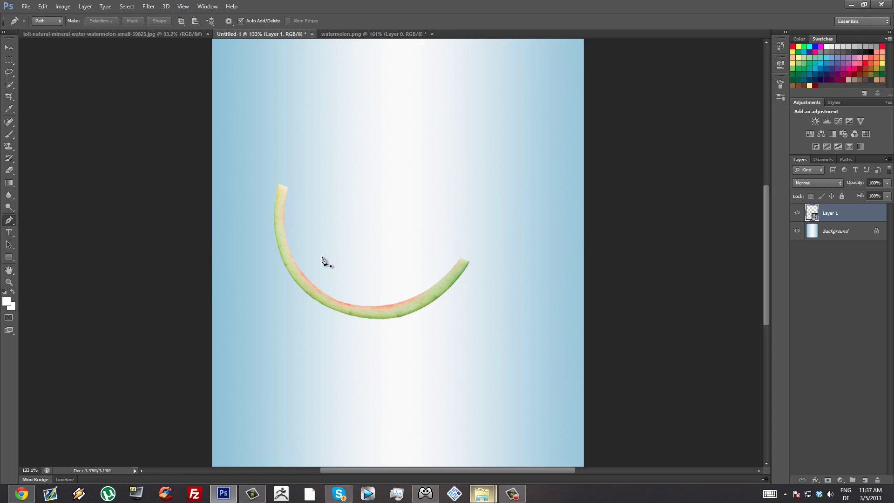
{"action": "key", "text": "alt"}
{"action": "key", "text": "ctrl+t"}
{"action": "left_click_drag", "start_coordinate": [489, 268], "coordinate": [519, 302]}
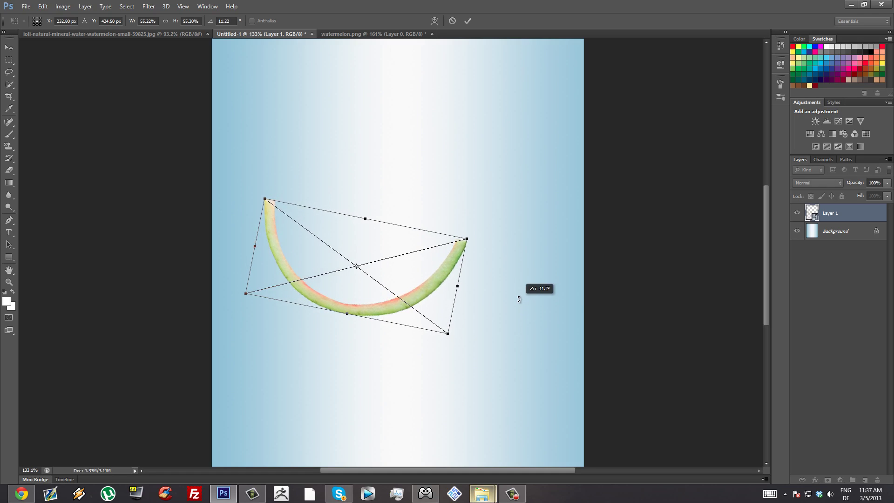
{"action": "key", "text": "Return"}
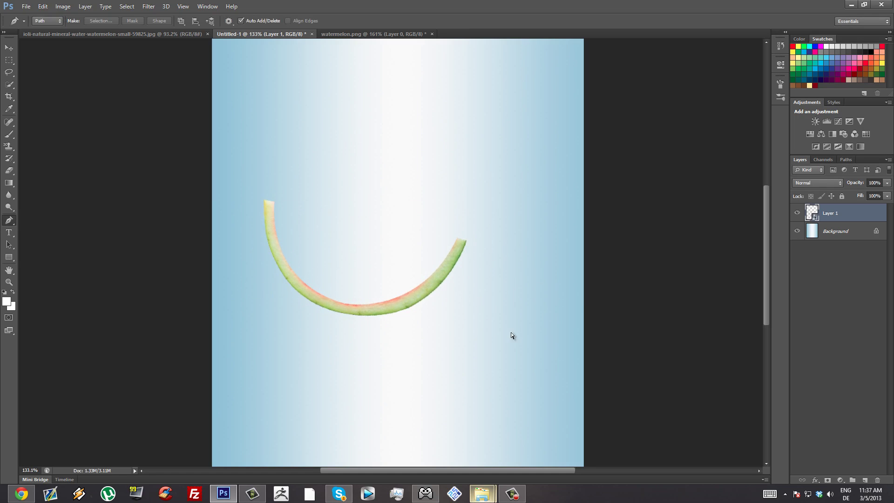
{"action": "key", "text": "ctrl+t"}
{"action": "left_click_drag", "start_coordinate": [517, 333], "coordinate": [516, 326]}
{"action": "key", "text": "Return"}
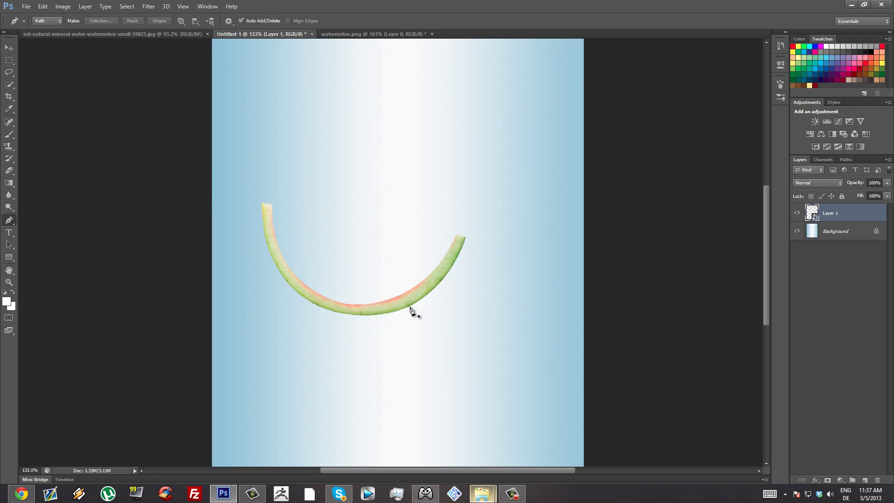
Rename the rind's layer as Watermelon and give it a blue colour label
{"action": "scroll", "coordinate": [335, 256], "scroll_direction": "down", "scroll_amount": 1}
{"action": "scroll", "coordinate": [345, 287], "scroll_direction": "up", "scroll_amount": 4}
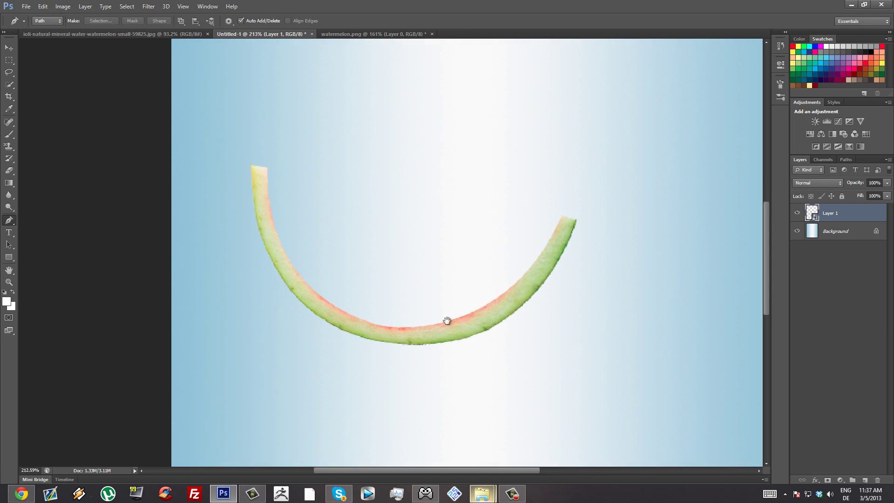
{"action": "left_click_drag", "start_coordinate": [447, 321], "coordinate": [425, 331]}
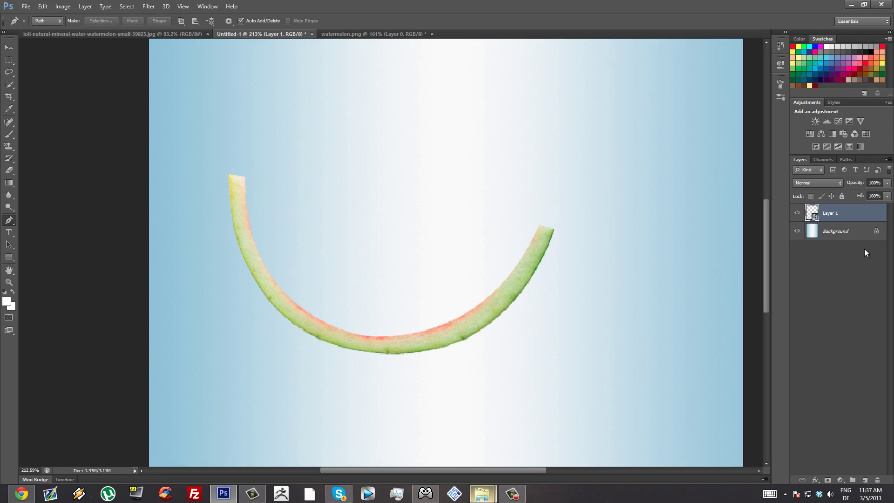
{"action": "double_click", "coordinate": [835, 213]}
{"action": "key", "text": "Return"}
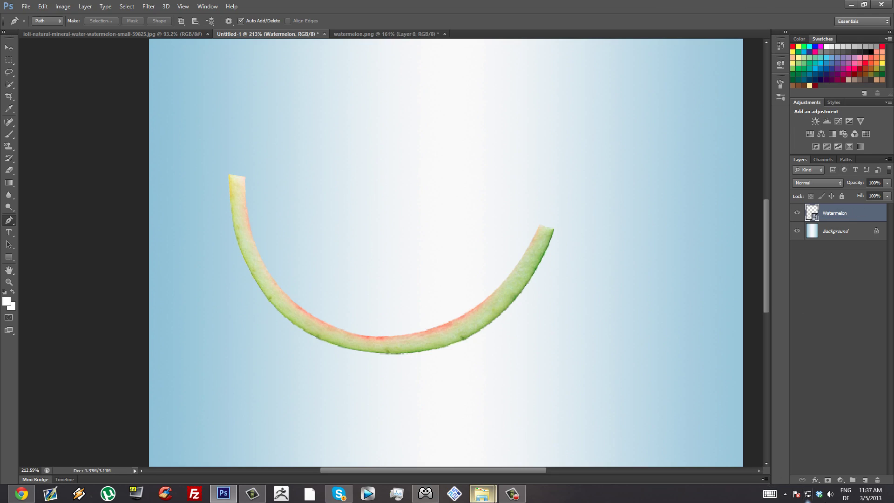
{"action": "right_click", "coordinate": [859, 218]}
{"action": "left_click", "coordinate": [765, 421]}
Add a new layer clipped to the Watermelon layer and set its blending mode to Color
{"action": "left_click", "coordinate": [867, 480]}
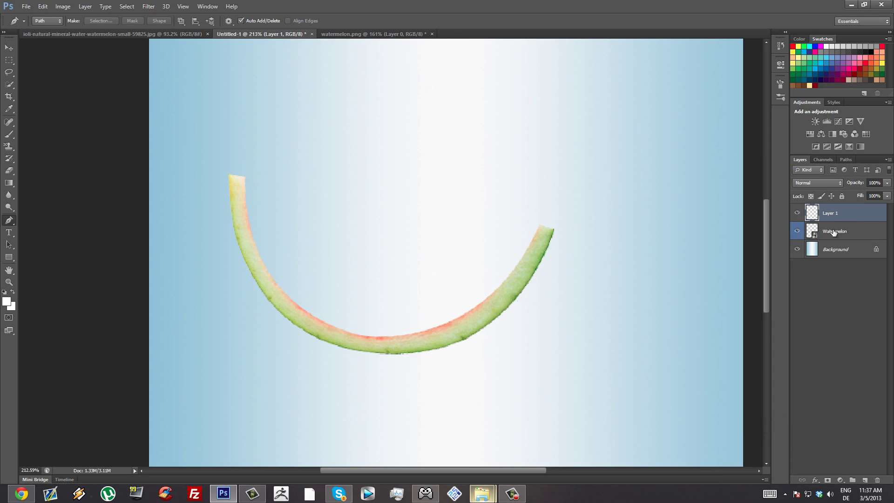
{"action": "right_click", "coordinate": [863, 218]}
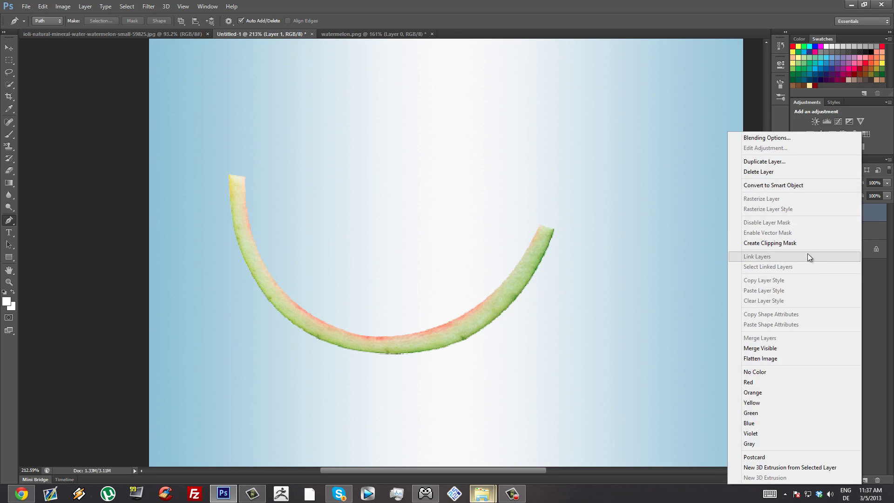
{"action": "left_click", "coordinate": [807, 243]}
{"action": "left_click", "coordinate": [834, 183]}
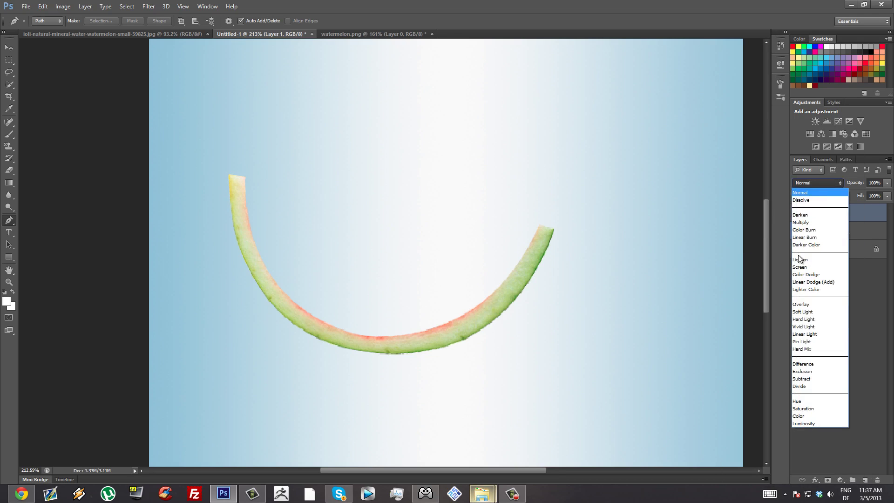
{"action": "left_click", "coordinate": [823, 415]}
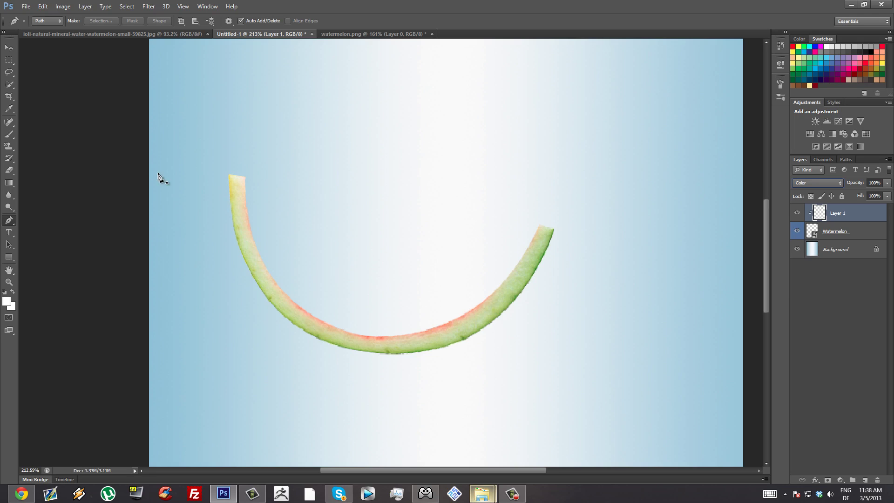
Paint the rind's inner band with light blue sampled from the background, using a 56 px brush on the clipped colour layer
{"action": "left_click", "coordinate": [9, 135]}
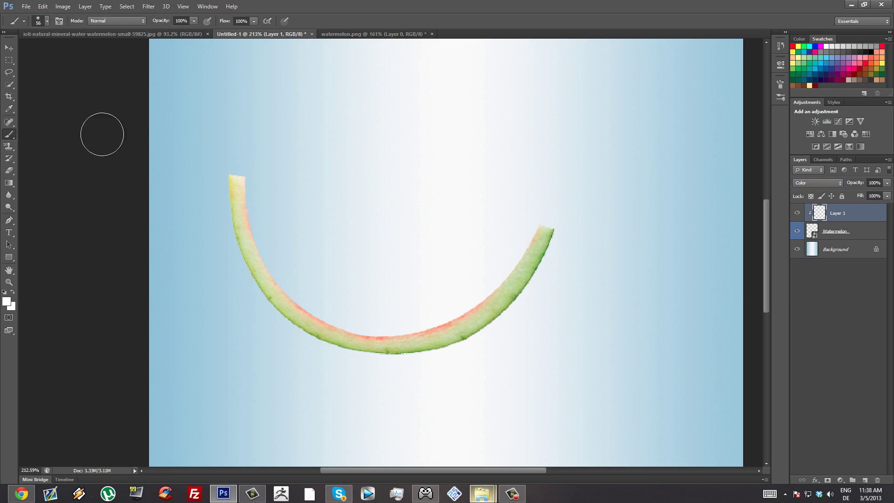
{"action": "left_click", "coordinate": [162, 87], "text": "alt"}
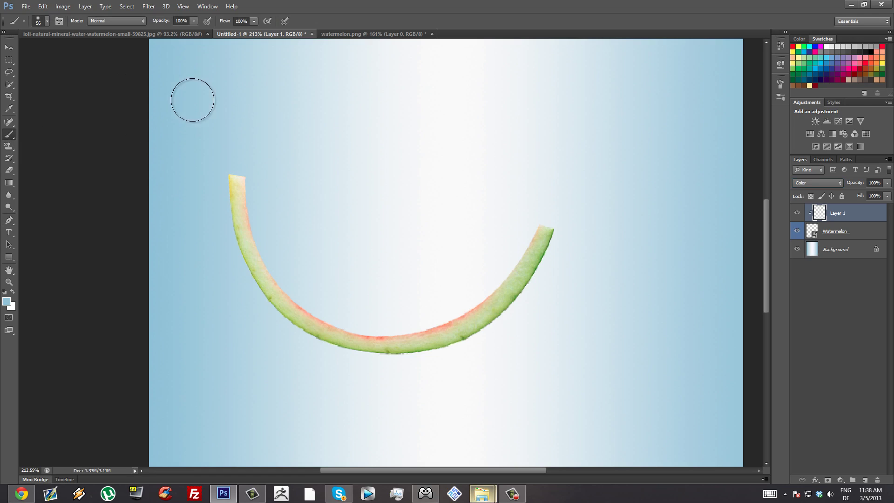
{"action": "left_click", "coordinate": [174, 89], "text": "alt"}
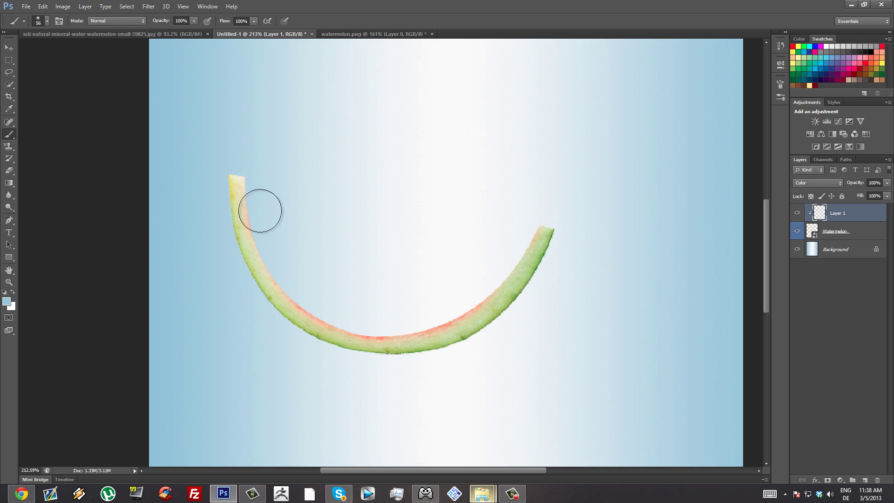
{"action": "mouse_move", "coordinate": [260, 210]}
{"action": "left_mouse_down"}
{"action": "mouse_move", "coordinate": [267, 183]}
{"action": "mouse_move", "coordinate": [275, 220]}
{"action": "mouse_move", "coordinate": [270, 210]}
{"action": "mouse_move", "coordinate": [267, 230]}
{"action": "mouse_move", "coordinate": [283, 270]}
{"action": "mouse_move", "coordinate": [290, 263]}
{"action": "mouse_move", "coordinate": [346, 309]}
{"action": "mouse_move", "coordinate": [368, 311]}
{"action": "mouse_move", "coordinate": [338, 307]}
{"action": "mouse_move", "coordinate": [389, 317]}
{"action": "mouse_move", "coordinate": [327, 304]}
{"action": "mouse_move", "coordinate": [391, 317]}
{"action": "mouse_move", "coordinate": [431, 309]}
{"action": "mouse_move", "coordinate": [407, 317]}
{"action": "mouse_move", "coordinate": [500, 269]}
{"action": "mouse_move", "coordinate": [531, 208]}
{"action": "left_mouse_up"}
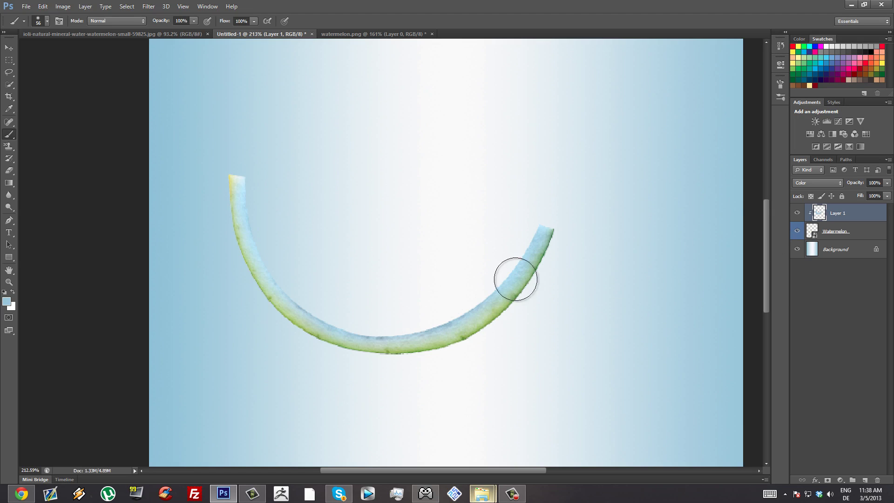
Save the document to the Desktop as Untitled-1.psd with its layers
{"action": "left_click", "coordinate": [853, 186]}
{"action": "key", "text": "ctrl+s"}
{"action": "left_click", "coordinate": [342, 135]}
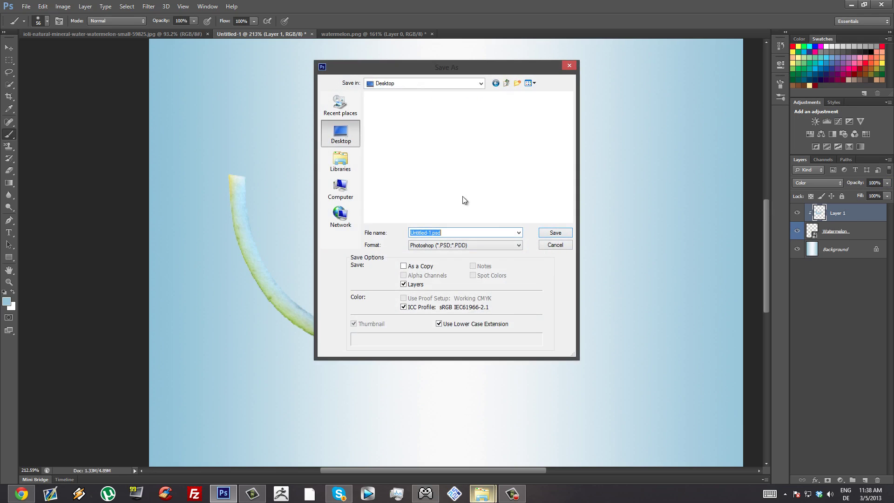
{"action": "left_click", "coordinate": [556, 232]}
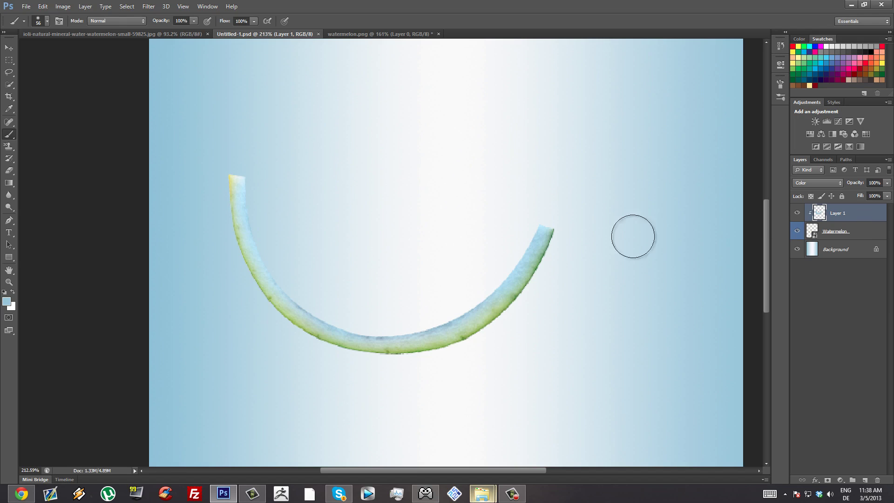
{"action": "scroll", "coordinate": [441, 248], "scroll_direction": "down", "scroll_amount": 3}
{"action": "scroll", "coordinate": [385, 337], "scroll_direction": "up", "scroll_amount": 2}
{"action": "scroll", "coordinate": [385, 337], "scroll_direction": "up", "scroll_amount": 2}
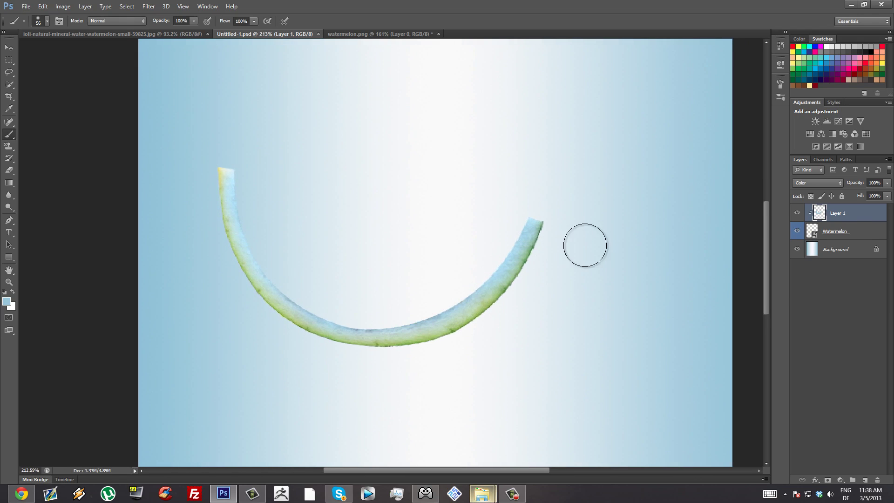
{"action": "left_click_drag", "start_coordinate": [586, 311], "coordinate": [568, 323]}
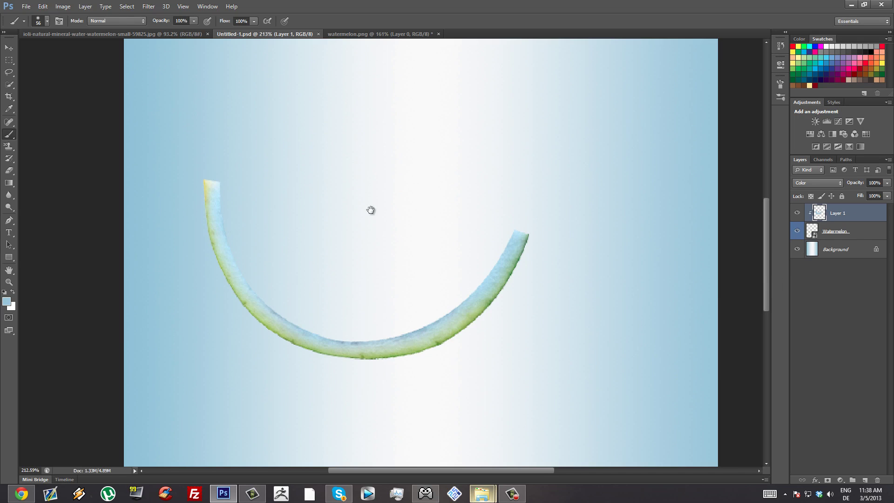
{"action": "scroll", "coordinate": [370, 243], "scroll_direction": "right", "scroll_amount": 1}
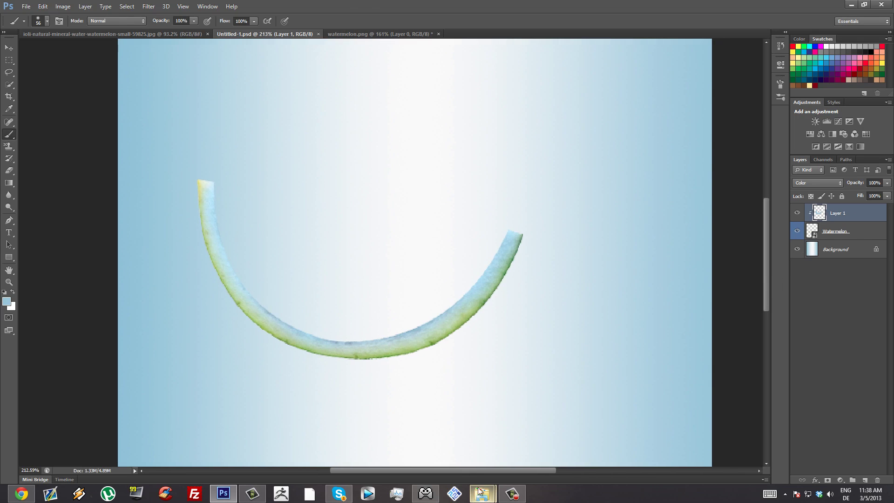
Open the Water image from the Watermelon Manip folder and paste a copy of it into Untitled-1.psd
{"action": "mouse_move", "coordinate": [482, 493]}
{"action": "left_click", "coordinate": [535, 440]}
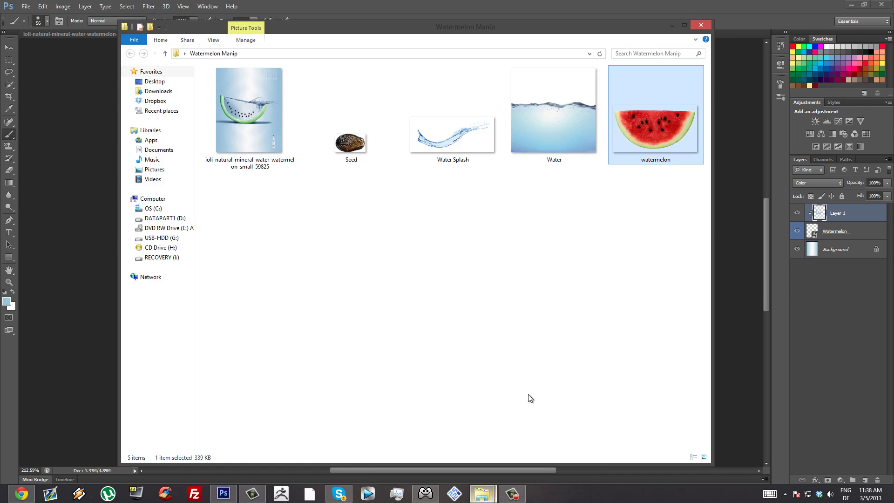
{"action": "double_click", "coordinate": [563, 98]}
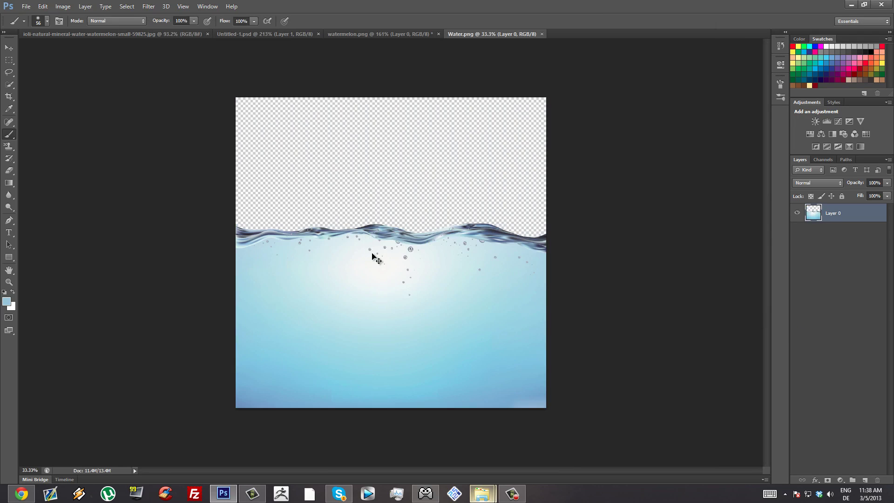
{"action": "left_click", "coordinate": [232, 33]}
{"action": "key", "text": "ctrl+v"}
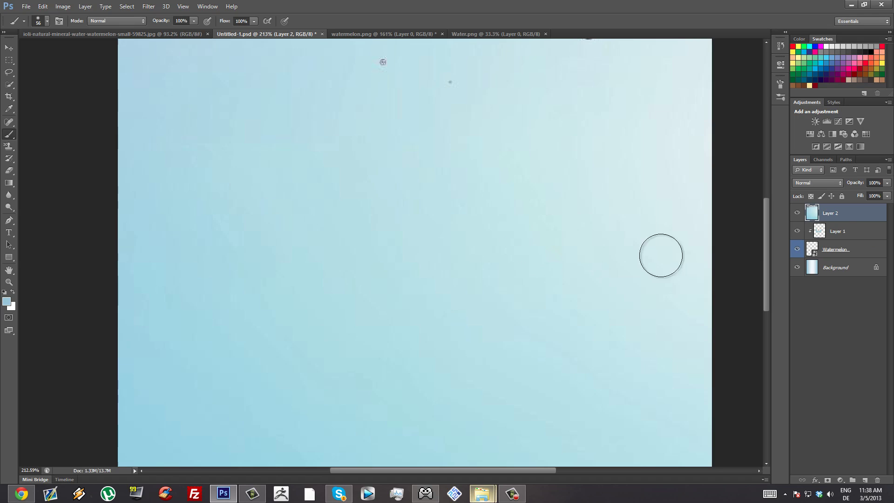
Convert the pasted water layer to a smart object and lower its opacity to 46%
{"action": "right_click", "coordinate": [853, 217]}
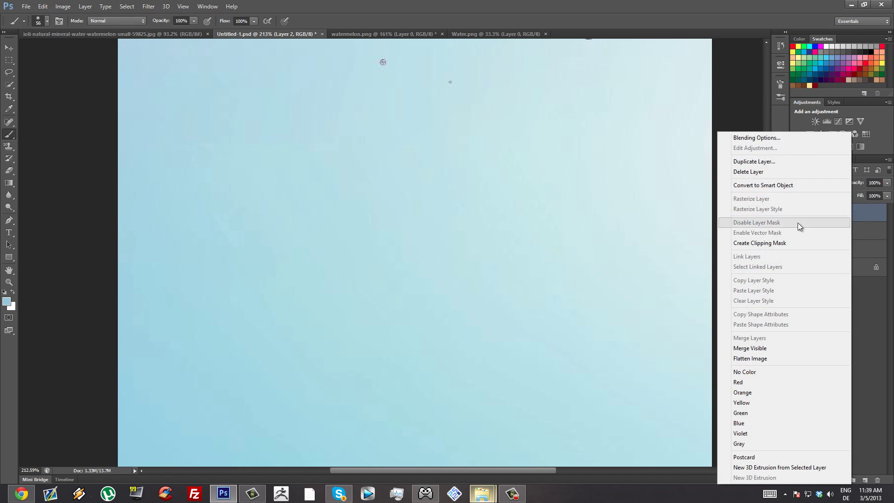
{"action": "left_click", "coordinate": [777, 186]}
{"action": "scroll", "coordinate": [460, 244], "scroll_direction": "down", "scroll_amount": 3}
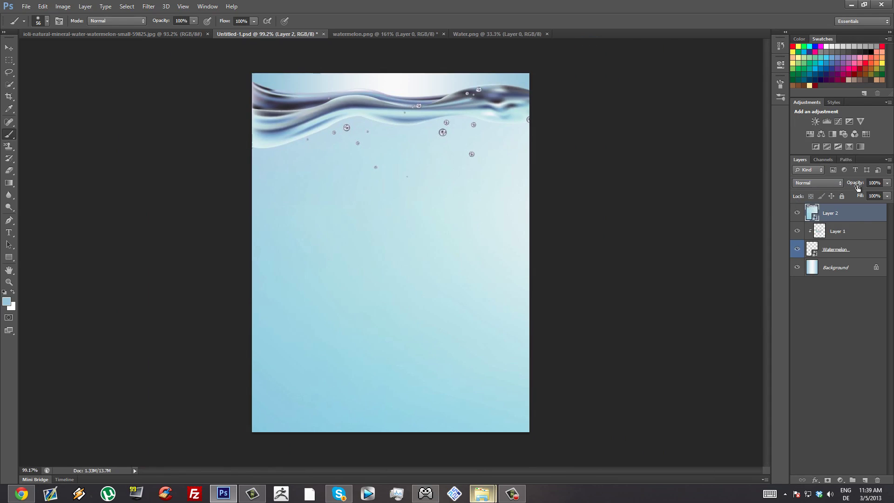
{"action": "left_click_drag", "start_coordinate": [858, 187], "coordinate": [834, 189]}
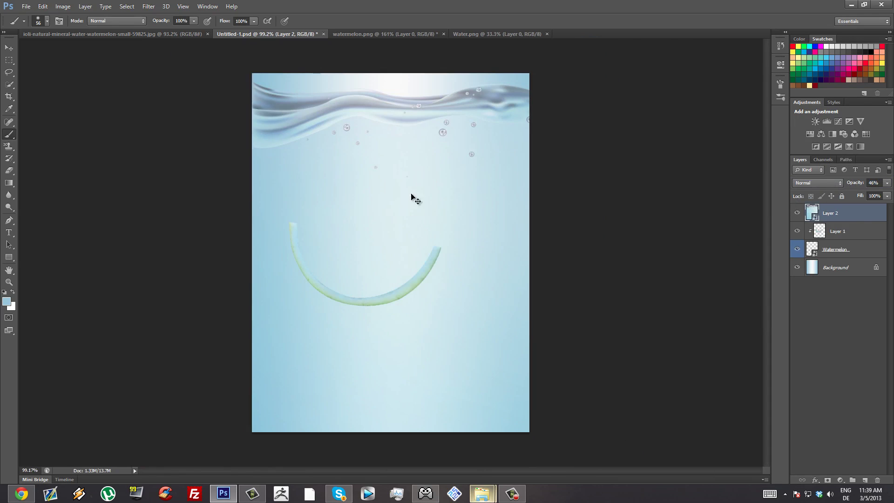
Scale the water down proportionally to about 21.6% and place it over the rind
{"action": "key", "text": "ctrl+t"}
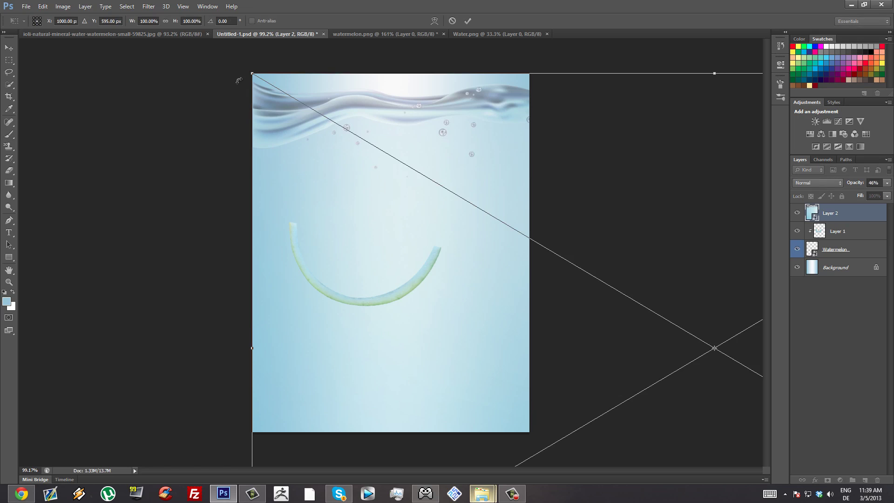
{"action": "left_click_drag", "start_coordinate": [252, 73], "coordinate": [637, 307]}
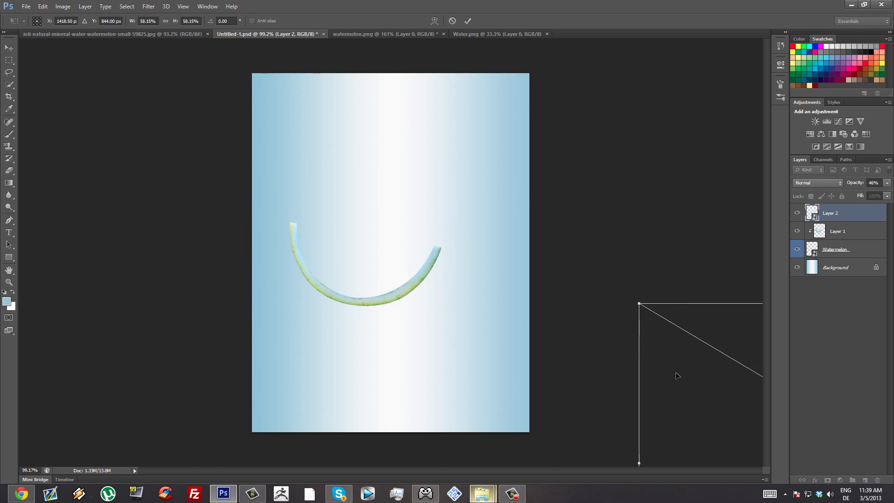
{"action": "key", "text": "ctrl+z"}
{"action": "left_click_drag", "start_coordinate": [210, 134], "coordinate": [545, 334]}
{"action": "left_click_drag", "start_coordinate": [624, 348], "coordinate": [374, 237]}
{"action": "scroll", "coordinate": [376, 254], "scroll_direction": "up", "scroll_amount": 4}
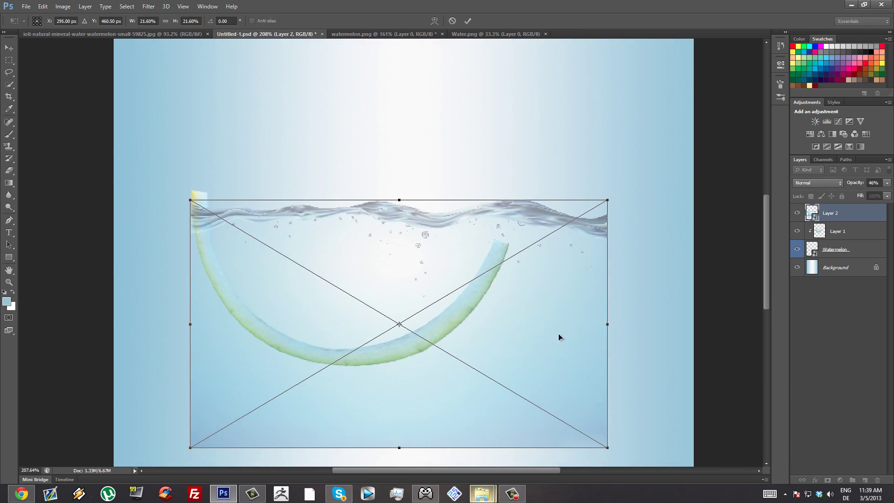
Reduce the water to about 17%, rotate it about 7.4 degrees clockwise and fit its surface between the rind's tips
{"action": "left_click_drag", "start_coordinate": [608, 448], "coordinate": [517, 398]}
{"action": "mouse_move", "coordinate": [518, 439]}
{"action": "left_mouse_down"}
{"action": "mouse_move", "coordinate": [509, 447]}
{"action": "mouse_move", "coordinate": [517, 433]}
{"action": "left_mouse_up"}
{"action": "mouse_move", "coordinate": [437, 276]}
{"action": "left_mouse_down"}
{"action": "mouse_move", "coordinate": [423, 269]}
{"action": "mouse_move", "coordinate": [429, 278]}
{"action": "left_mouse_up"}
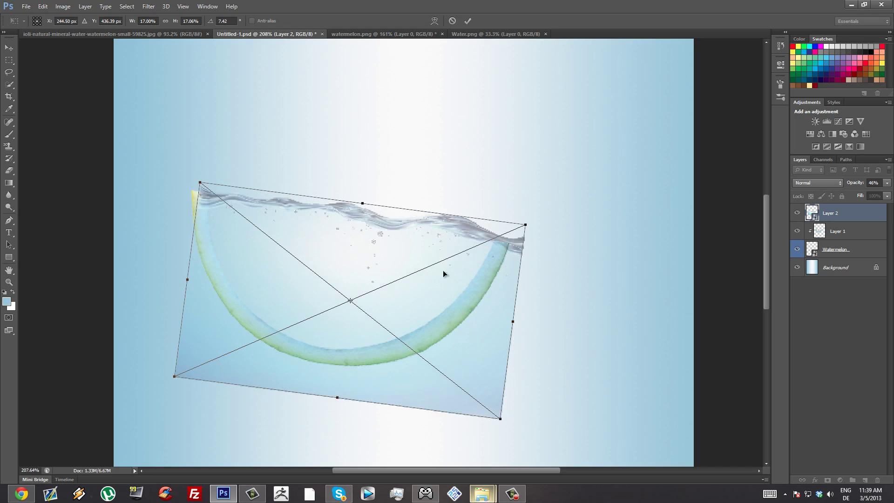
{"action": "key", "text": "Return"}
Rasterize the water smart object and rename its layer as Water
{"action": "key", "text": "b"}
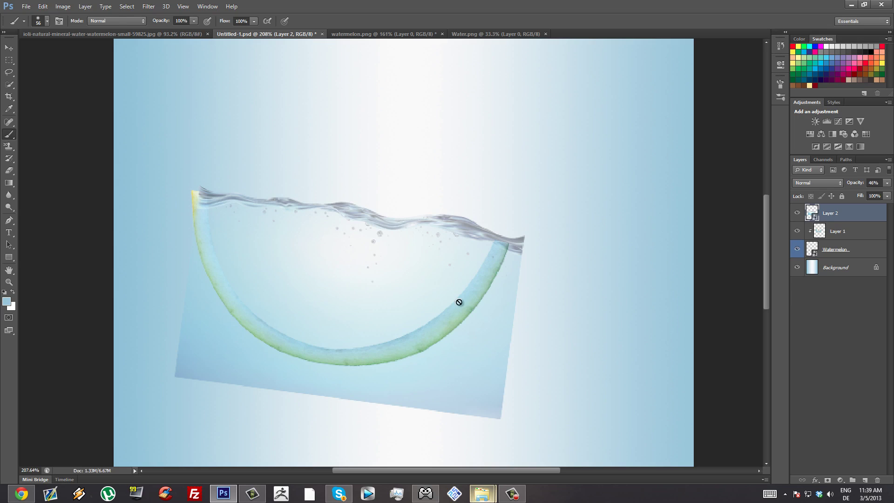
{"action": "right_click", "coordinate": [859, 212]}
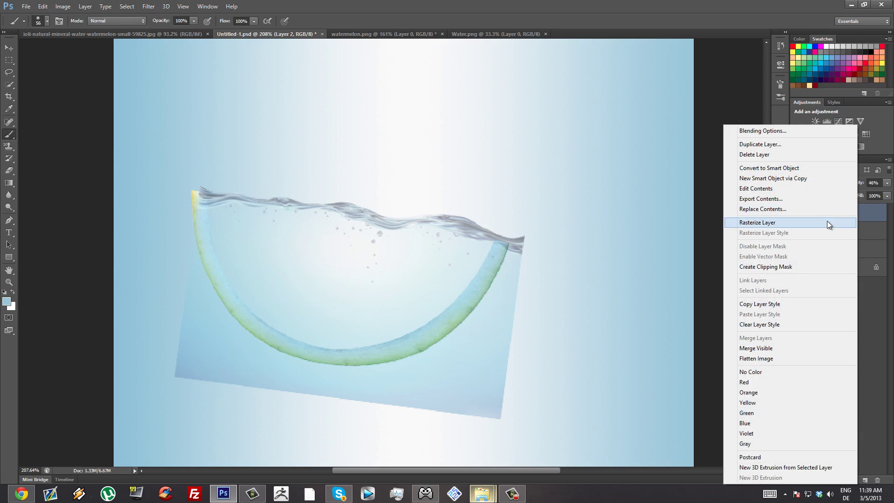
{"action": "left_click", "coordinate": [825, 222]}
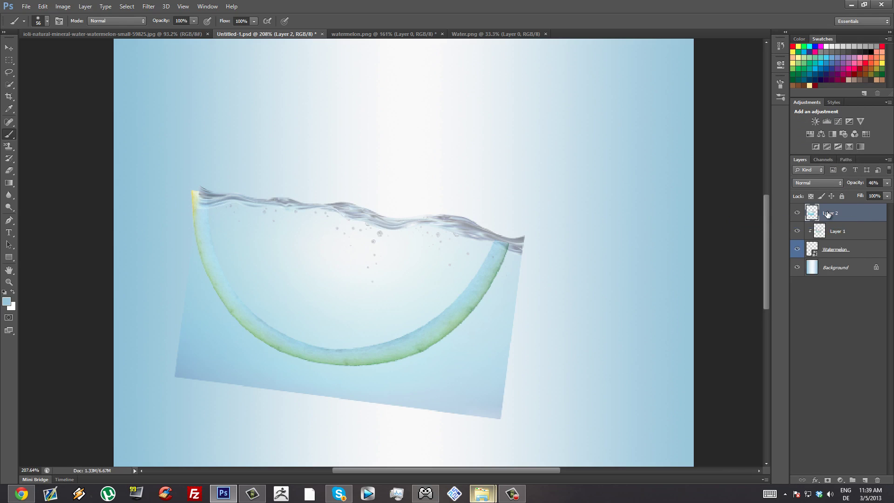
{"action": "double_click", "coordinate": [827, 212]}
{"action": "key", "text": "Return"}
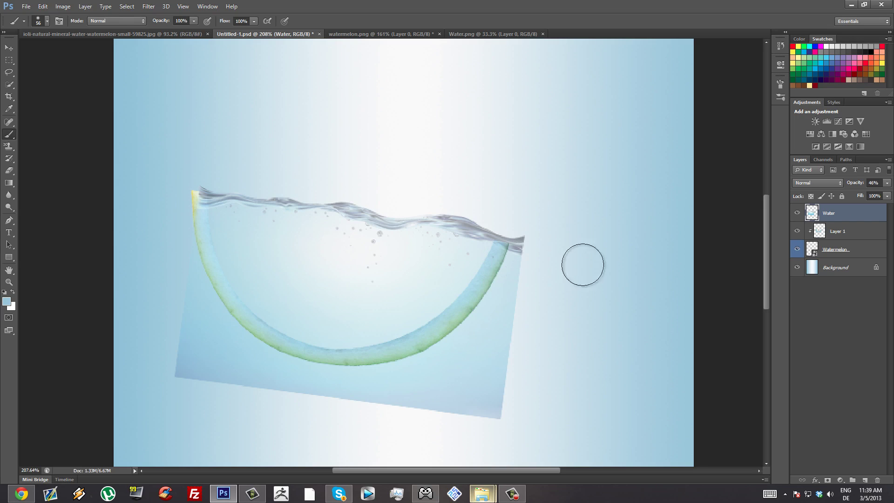
Nudge the water slightly up and to the left, and erase the part covering the rind within a selection loaded from the Watermelon layer
{"action": "mouse_move", "coordinate": [440, 273]}
{"action": "left_mouse_down"}
{"action": "mouse_move", "coordinate": [423, 265]}
{"action": "mouse_move", "coordinate": [444, 284]}
{"action": "left_mouse_up"}
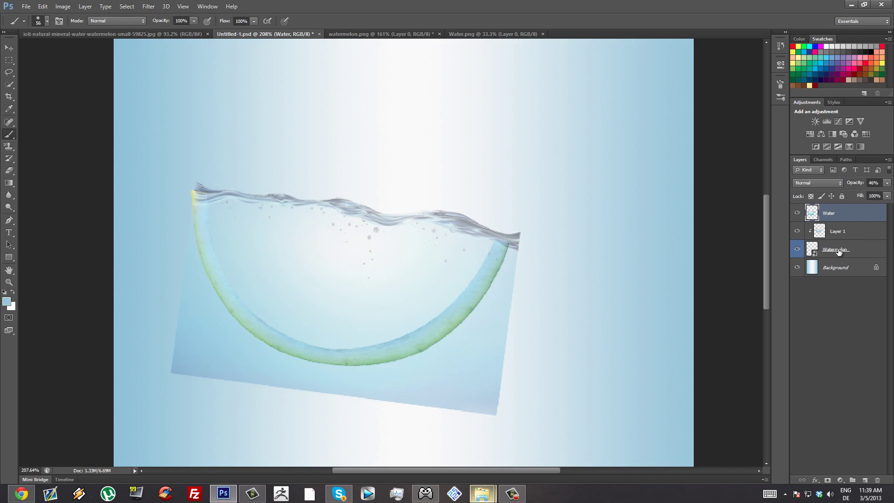
{"action": "left_click_drag", "start_coordinate": [839, 251], "coordinate": [815, 256]}
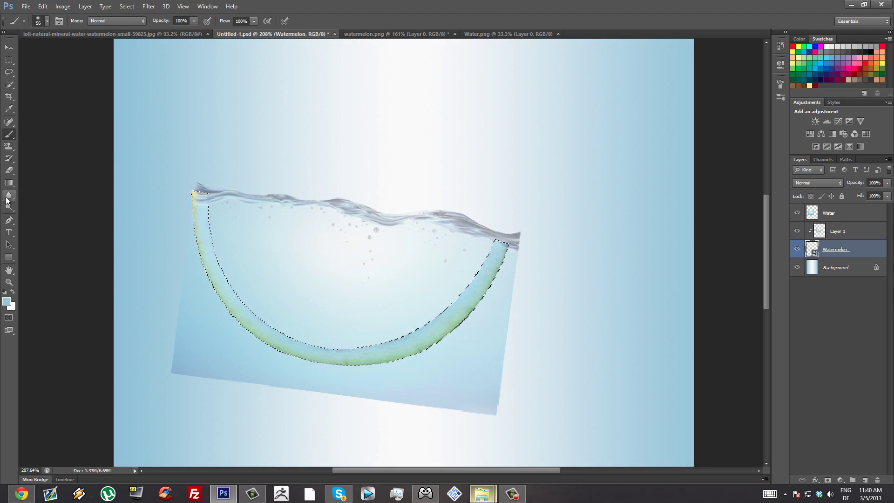
{"action": "left_click", "coordinate": [8, 170]}
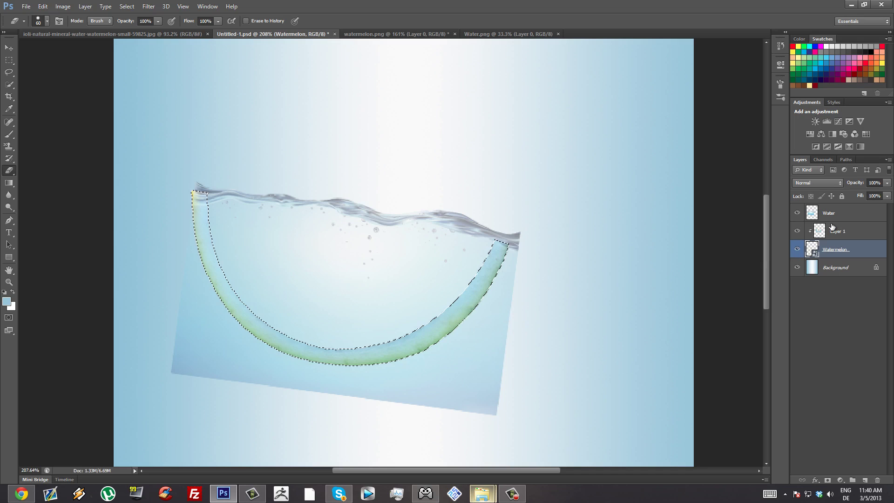
{"action": "left_click", "coordinate": [843, 213]}
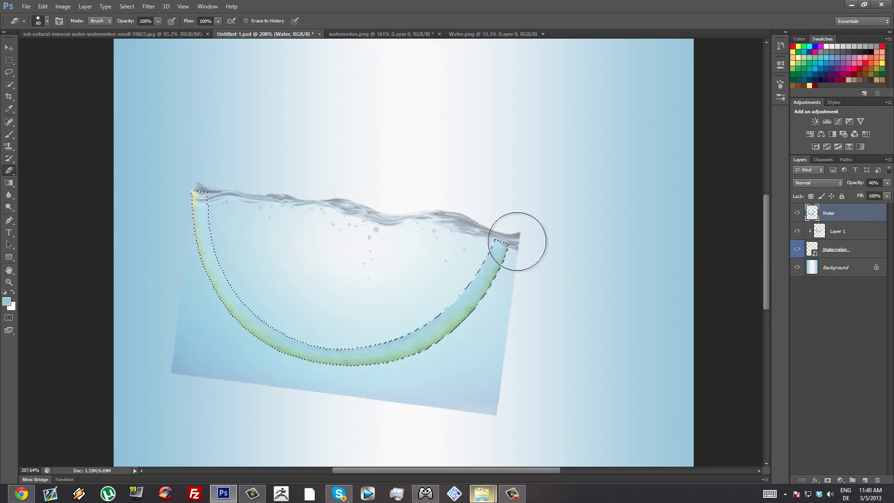
{"action": "mouse_move", "coordinate": [515, 240]}
{"action": "left_mouse_down"}
{"action": "mouse_move", "coordinate": [399, 362]}
{"action": "mouse_move", "coordinate": [338, 368]}
{"action": "mouse_move", "coordinate": [473, 281]}
{"action": "mouse_move", "coordinate": [370, 355]}
{"action": "left_mouse_up"}
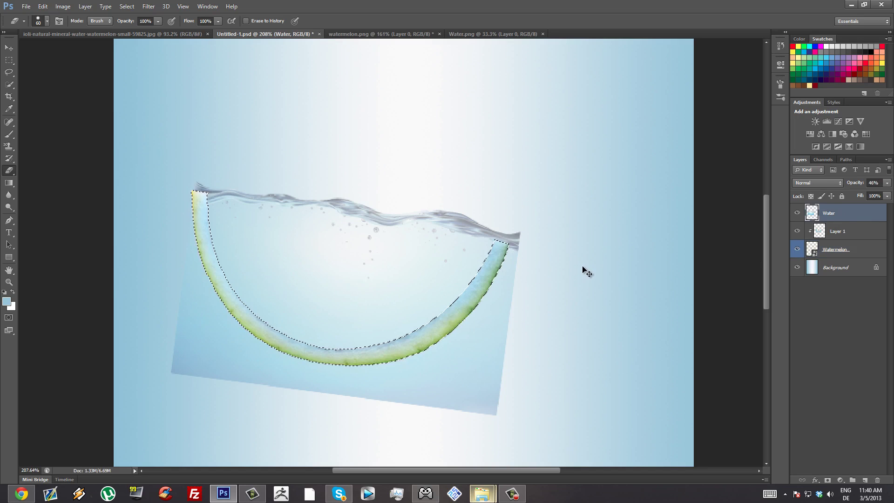
{"action": "key", "text": "ctrl+d"}
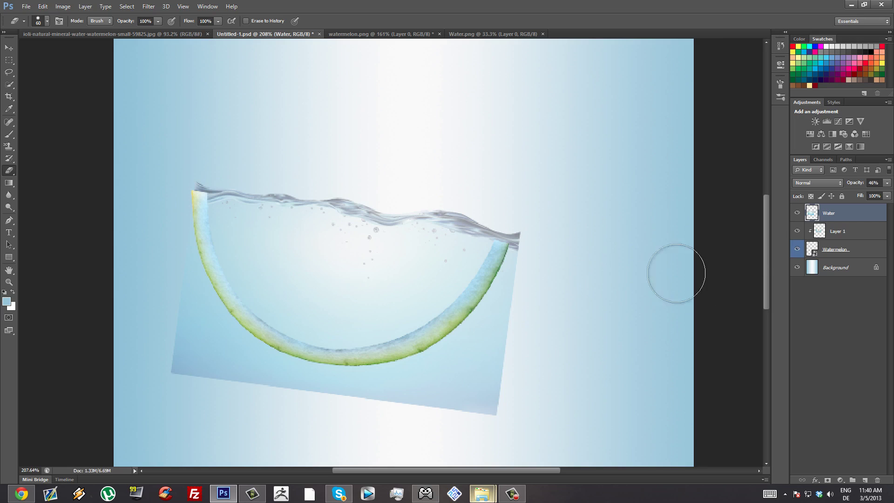
Check the cut-out by briefly hiding the Watermelon layer, and erase the water outside the rind's outer edge
{"action": "left_click", "coordinate": [798, 249]}
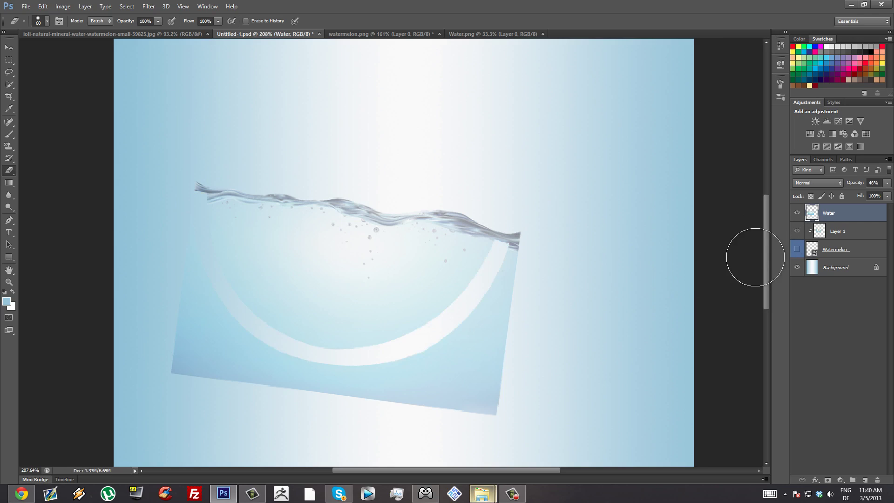
{"action": "left_click", "coordinate": [797, 249]}
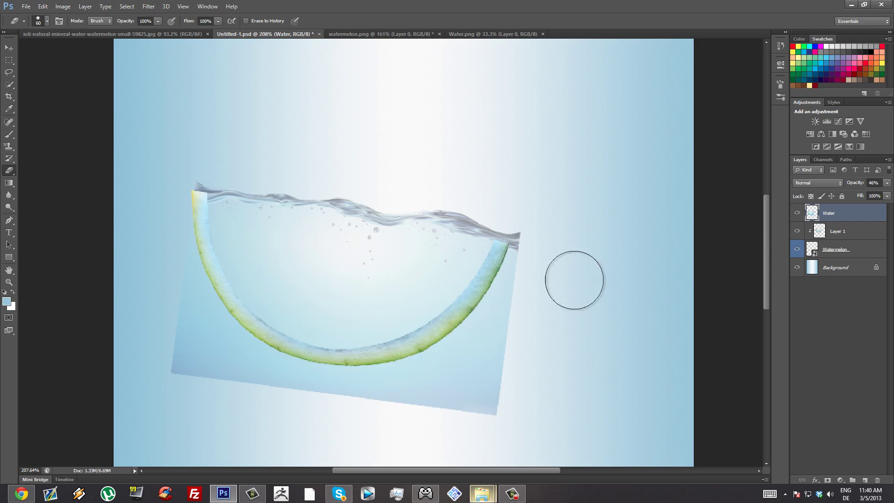
{"action": "mouse_move", "coordinate": [528, 239]}
{"action": "left_mouse_down"}
{"action": "mouse_move", "coordinate": [511, 307]}
{"action": "mouse_move", "coordinate": [534, 269]}
{"action": "mouse_move", "coordinate": [463, 353]}
{"action": "mouse_move", "coordinate": [509, 323]}
{"action": "mouse_move", "coordinate": [422, 399]}
{"action": "mouse_move", "coordinate": [428, 417]}
{"action": "mouse_move", "coordinate": [394, 421]}
{"action": "mouse_move", "coordinate": [443, 367]}
{"action": "mouse_move", "coordinate": [311, 390]}
{"action": "mouse_move", "coordinate": [324, 387]}
{"action": "mouse_move", "coordinate": [255, 375]}
{"action": "mouse_move", "coordinate": [274, 382]}
{"action": "mouse_move", "coordinate": [273, 369]}
{"action": "mouse_move", "coordinate": [197, 303]}
{"action": "mouse_move", "coordinate": [165, 240]}
{"action": "mouse_move", "coordinate": [166, 351]}
{"action": "mouse_move", "coordinate": [199, 380]}
{"action": "left_mouse_up"}
{"action": "scroll", "coordinate": [375, 282], "scroll_direction": "down", "scroll_amount": 1}
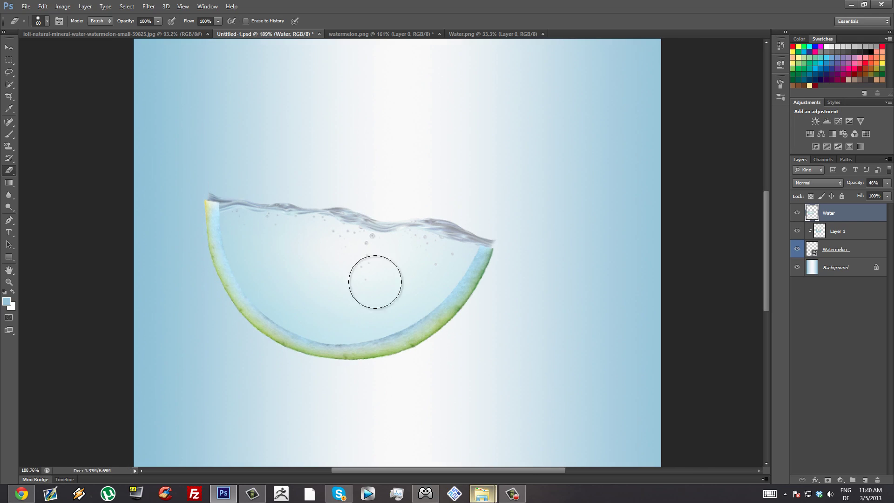
Set the Water layer's opacity to 100%
{"action": "left_click", "coordinate": [850, 184]}
{"action": "type", "text": "100"}
{"action": "key", "text": "Return"}
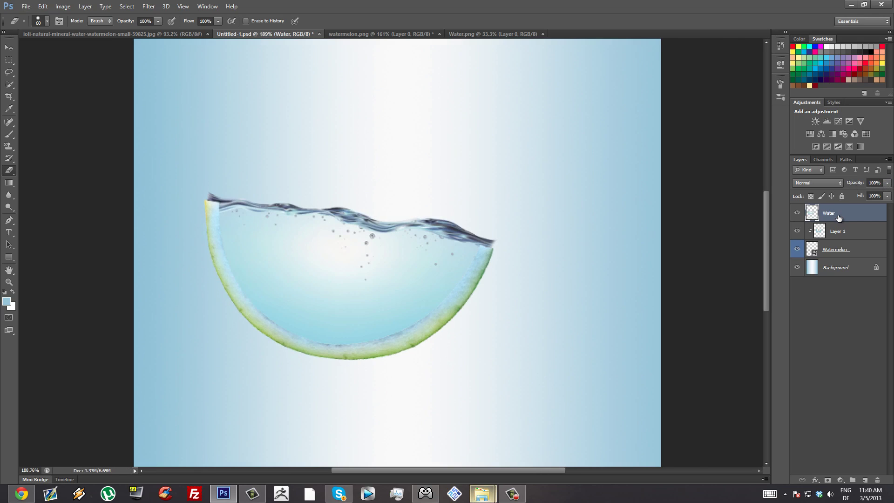
Erase the bits of water overhanging the rind's two upper tips on the Water layer
{"action": "scroll", "coordinate": [375, 331], "scroll_direction": "up", "scroll_amount": 3}
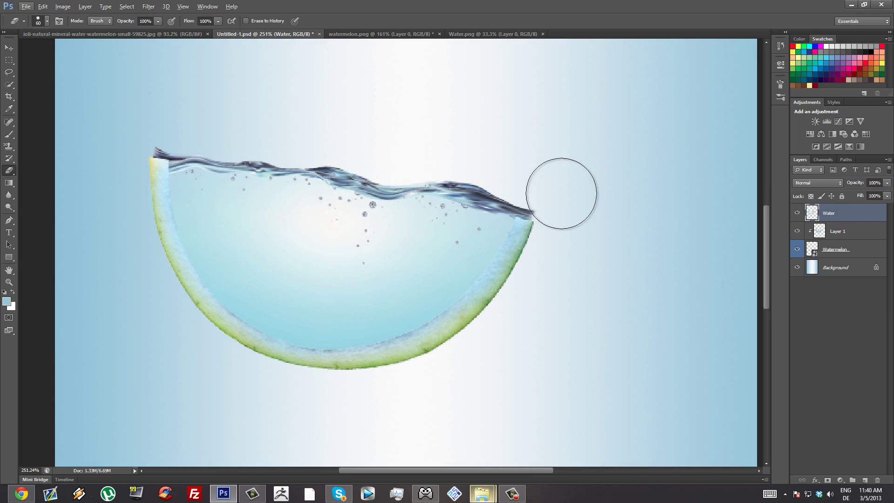
{"action": "left_click", "coordinate": [548, 196]}
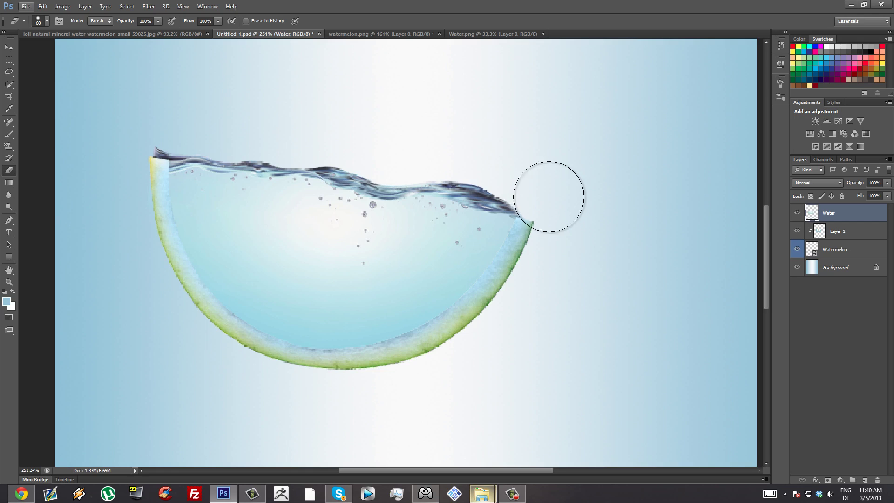
{"action": "left_click", "coordinate": [169, 117]}
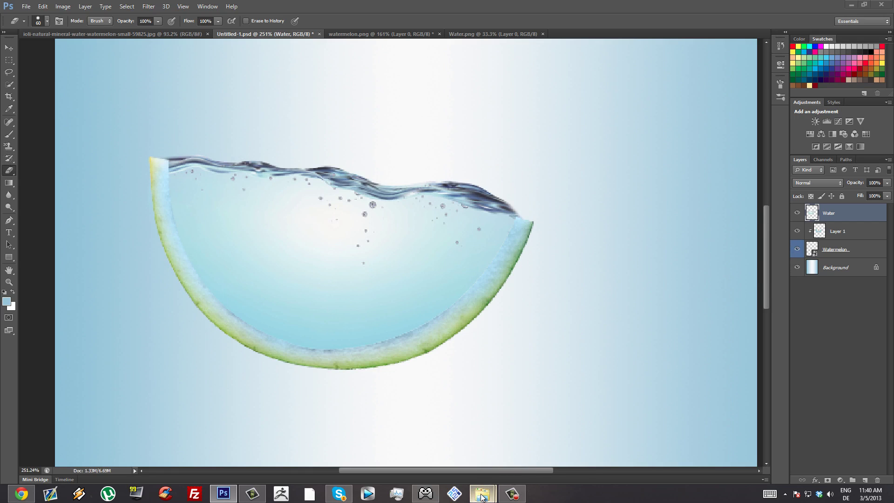
Place the Water Splash image, scale it to about 28%, rotate it about 20.8°, and position it over the rind's right tip
{"action": "mouse_move", "coordinate": [482, 498]}
{"action": "left_click", "coordinate": [528, 432]}
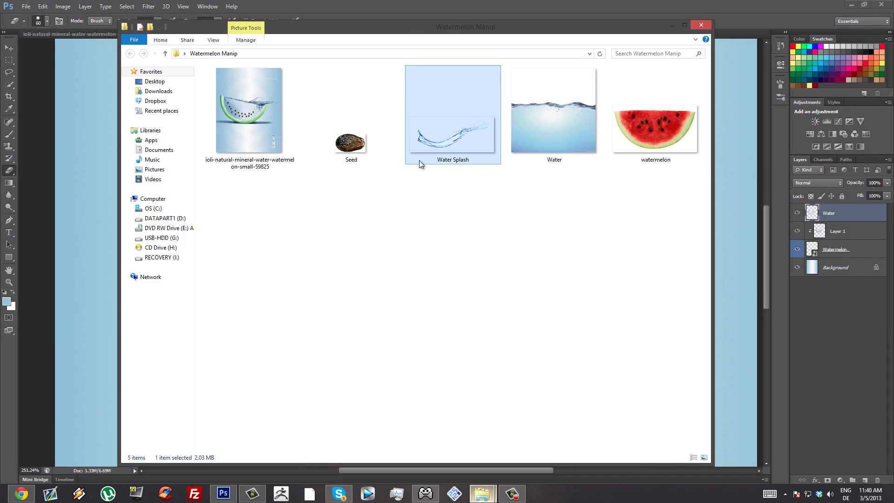
{"action": "left_click_drag", "start_coordinate": [447, 140], "coordinate": [746, 302]}
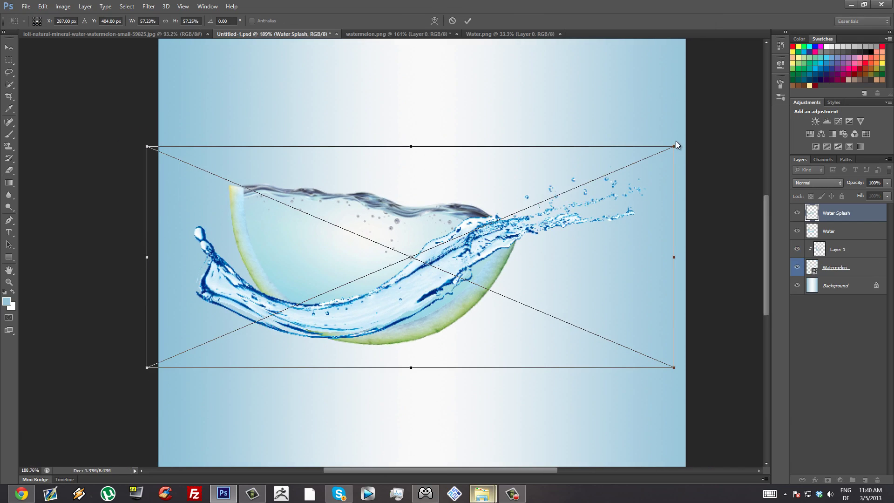
{"action": "left_click_drag", "start_coordinate": [673, 144], "coordinate": [396, 230]}
{"action": "left_click_drag", "start_coordinate": [354, 313], "coordinate": [537, 223]}
{"action": "left_click_drag", "start_coordinate": [594, 304], "coordinate": [536, 306]}
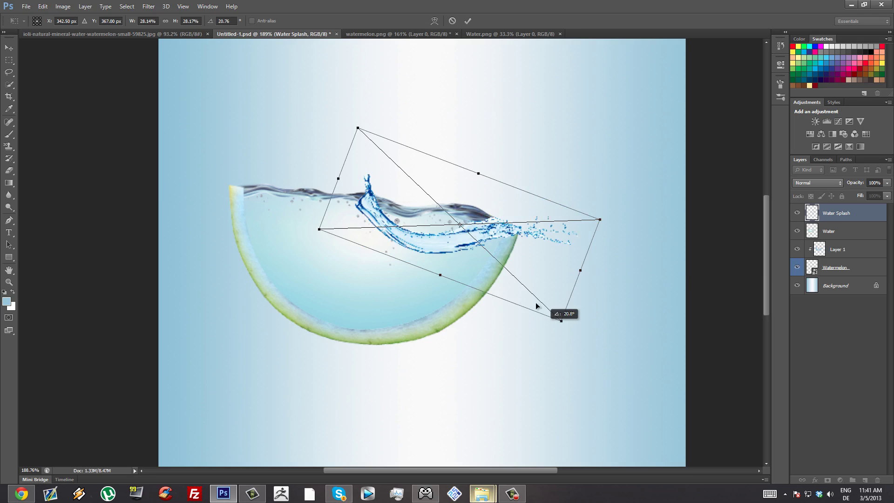
{"action": "left_click_drag", "start_coordinate": [535, 261], "coordinate": [565, 252]}
{"action": "key", "text": "e"}
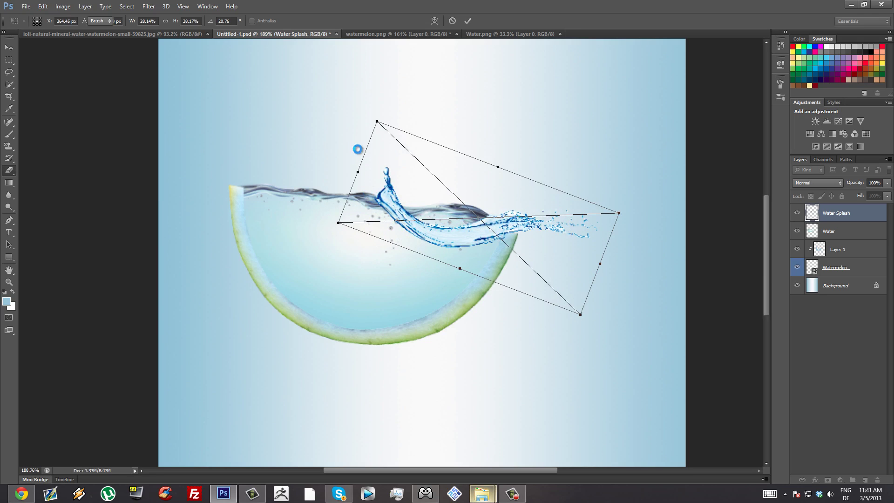
{"action": "key", "text": "Return"}
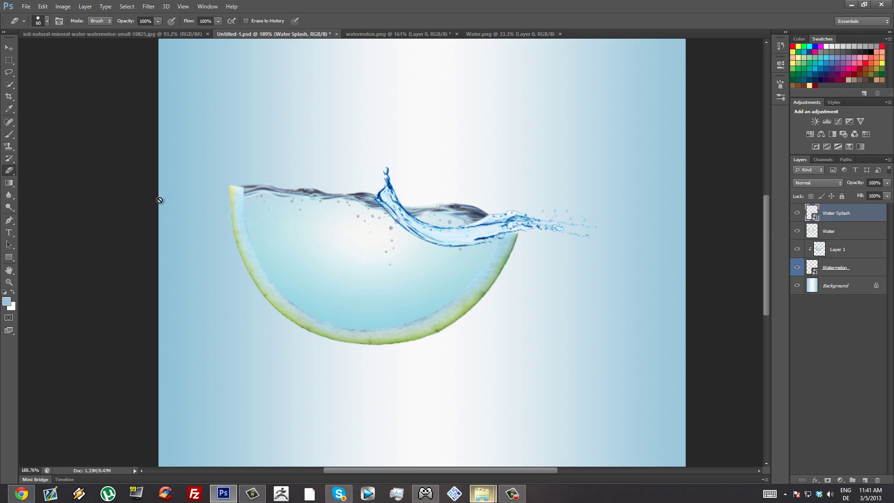
Rasterize the Water Splash layer and erase the splash's curved left part, keeping only the spray at the rind's right tip
{"action": "left_click", "coordinate": [403, 221]}
{"action": "left_click", "coordinate": [437, 191]}
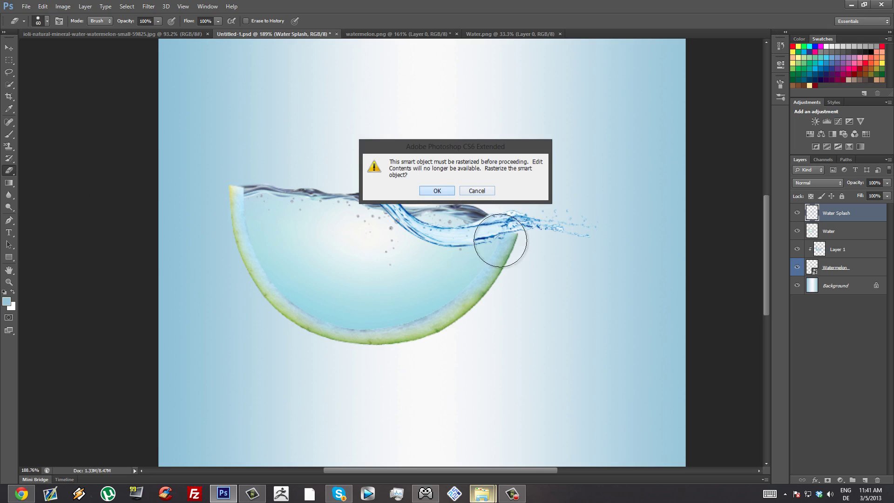
{"action": "mouse_move", "coordinate": [501, 268]}
{"action": "left_mouse_down"}
{"action": "mouse_move", "coordinate": [396, 209]}
{"action": "mouse_move", "coordinate": [370, 172]}
{"action": "mouse_move", "coordinate": [452, 259]}
{"action": "left_mouse_up"}
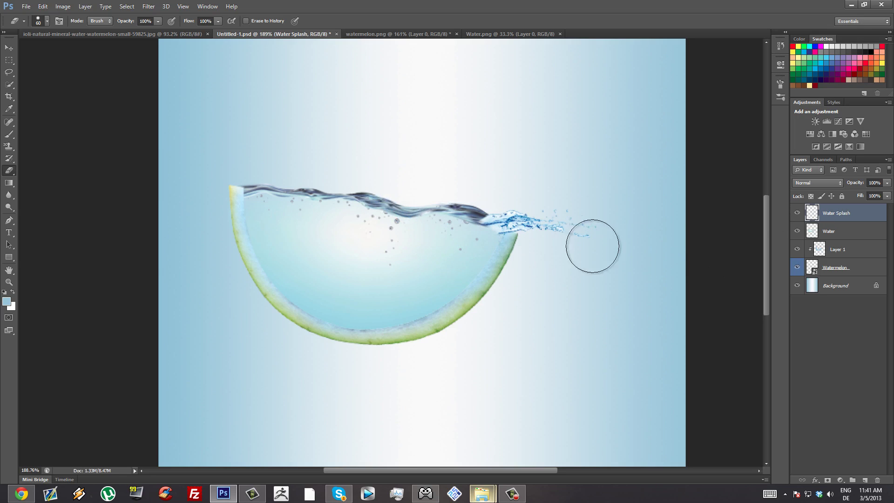
Duplicate the splash twice, placing the copies along the waterline beside the original and at the left rim, and erase the left copy's overhang
{"action": "key", "text": "ctrl+j"}
{"action": "mouse_move", "coordinate": [620, 248]}
{"action": "left_mouse_down"}
{"action": "mouse_move", "coordinate": [513, 242]}
{"action": "mouse_move", "coordinate": [539, 241]}
{"action": "left_mouse_up"}
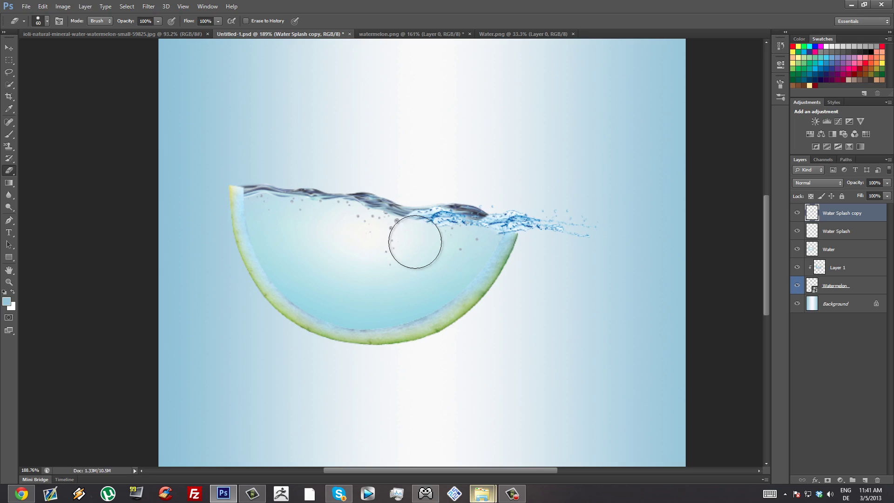
{"action": "key", "text": "ctrl+j"}
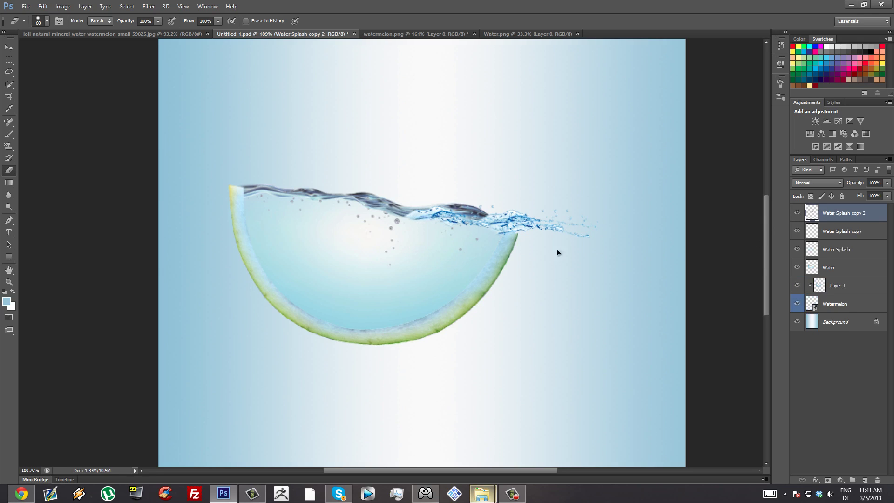
{"action": "mouse_move", "coordinate": [557, 249]}
{"action": "left_mouse_down"}
{"action": "mouse_move", "coordinate": [340, 227]}
{"action": "mouse_move", "coordinate": [371, 233]}
{"action": "left_mouse_up"}
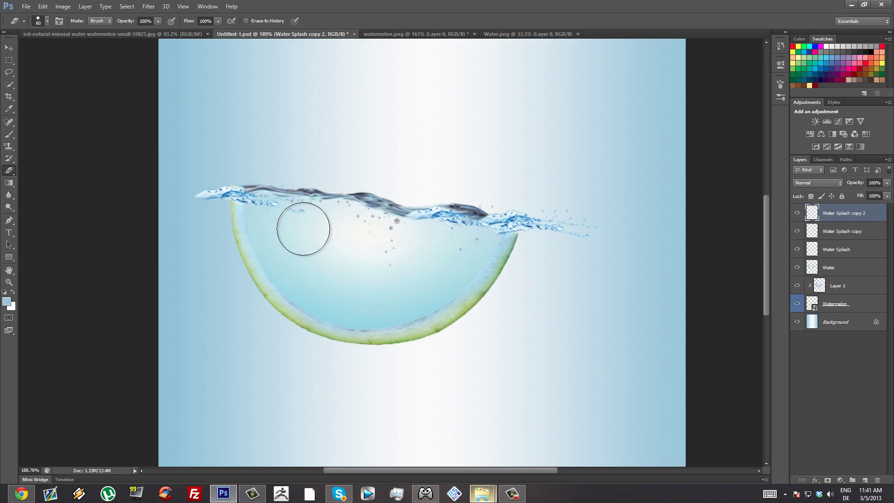
{"action": "mouse_move", "coordinate": [262, 231]}
{"action": "left_mouse_down"}
{"action": "mouse_move", "coordinate": [208, 208]}
{"action": "mouse_move", "coordinate": [219, 174]}
{"action": "mouse_move", "coordinate": [219, 214]}
{"action": "mouse_move", "coordinate": [212, 196]}
{"action": "mouse_move", "coordinate": [218, 205]}
{"action": "mouse_move", "coordinate": [227, 183]}
{"action": "left_mouse_up"}
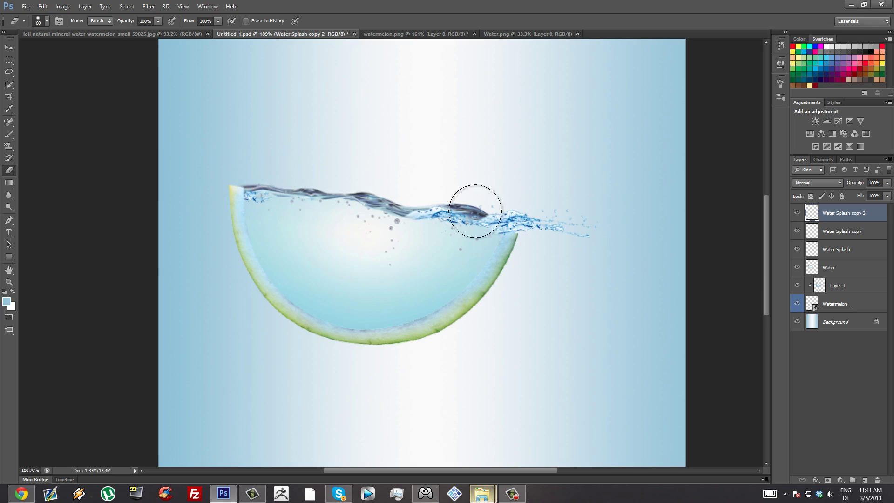
Merge the Water Splash layer and its two copies into one layer
{"action": "scroll", "coordinate": [454, 288], "scroll_direction": "down", "scroll_amount": 3}
{"action": "scroll", "coordinate": [410, 233], "scroll_direction": "up", "scroll_amount": 5}
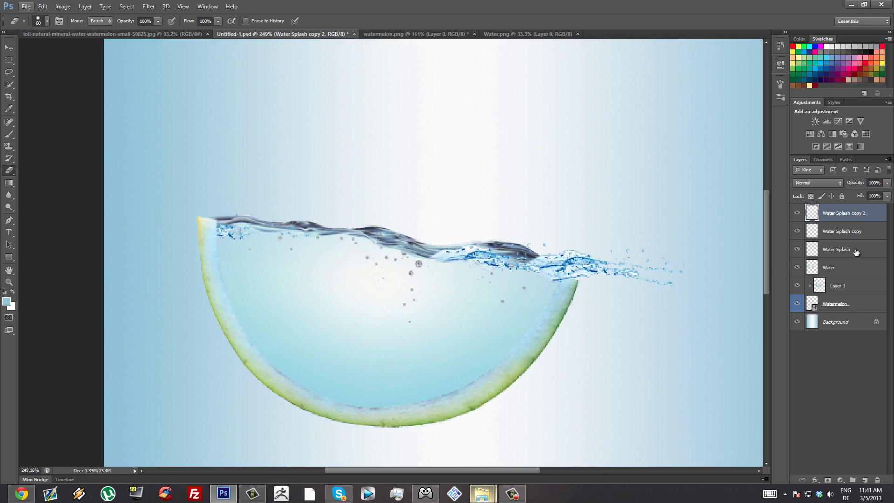
{"action": "left_click", "coordinate": [856, 250], "text": "shift"}
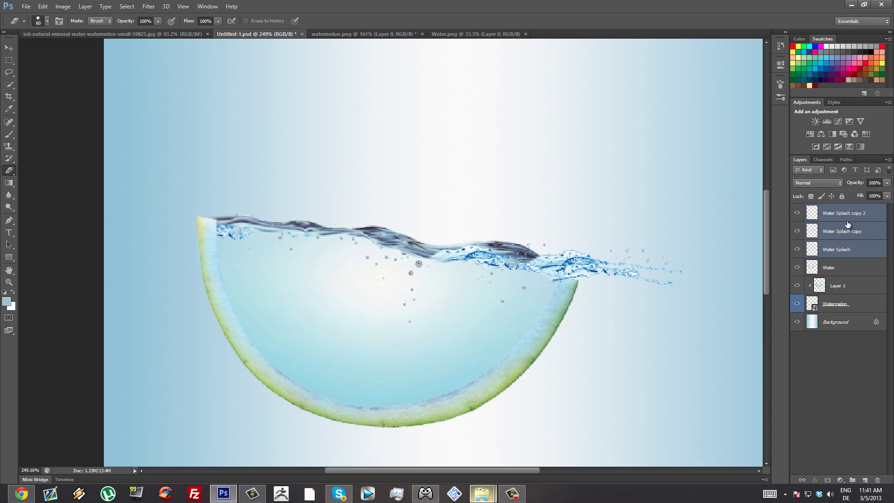
{"action": "right_click", "coordinate": [857, 254]}
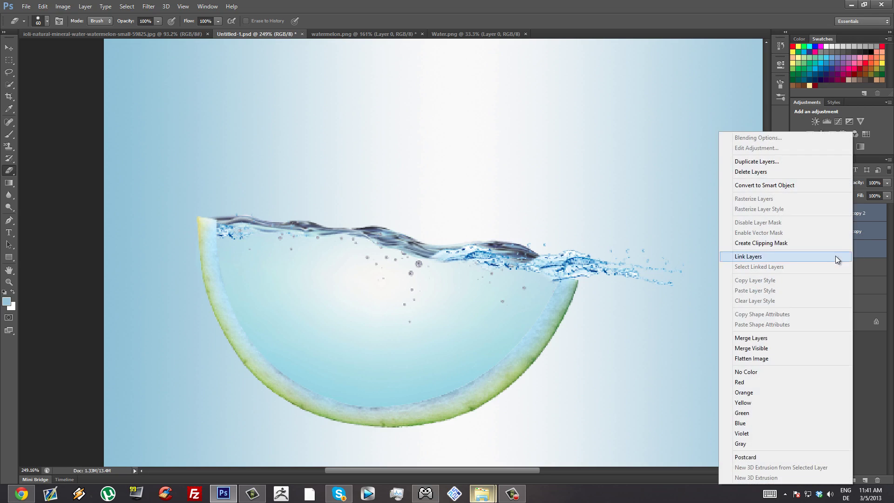
{"action": "left_click", "coordinate": [777, 338]}
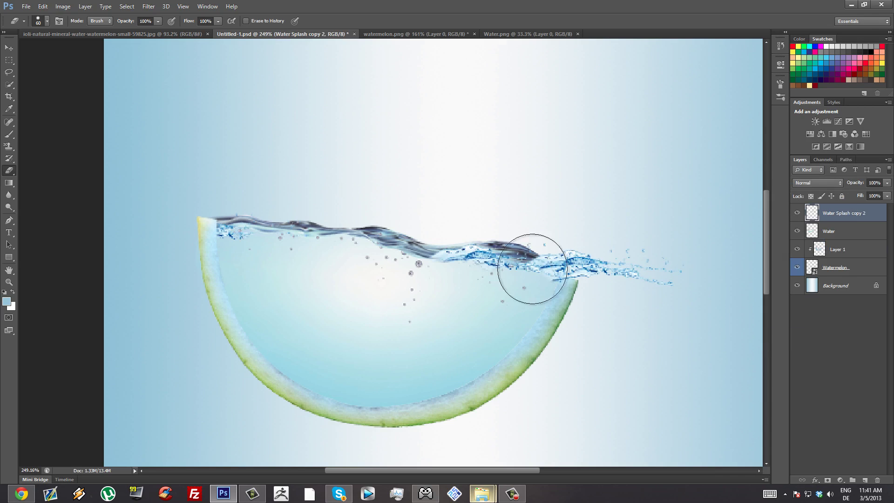
Rename the merged splash layer as Splashes and give it a Blue colour label
{"action": "double_click", "coordinate": [842, 214]}
{"action": "type", "text": "Sp"}
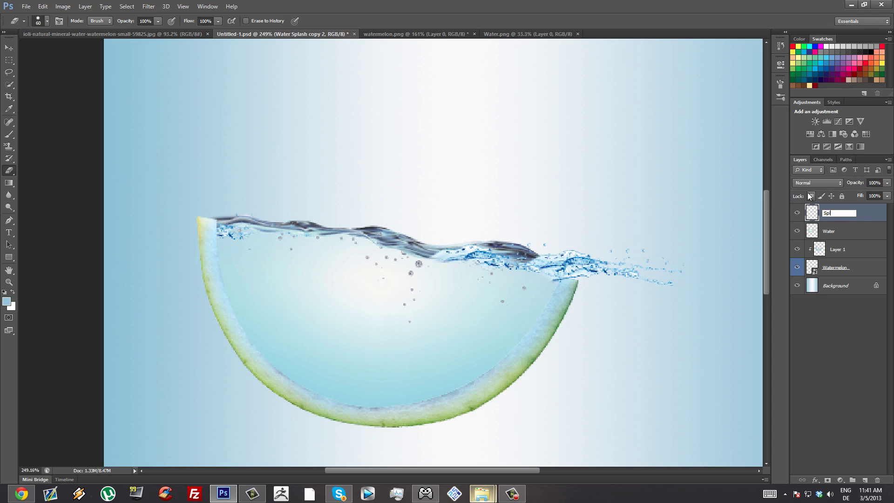
{"action": "type", "text": "lashes"}
{"action": "key", "text": "Return"}
{"action": "right_click", "coordinate": [876, 213]}
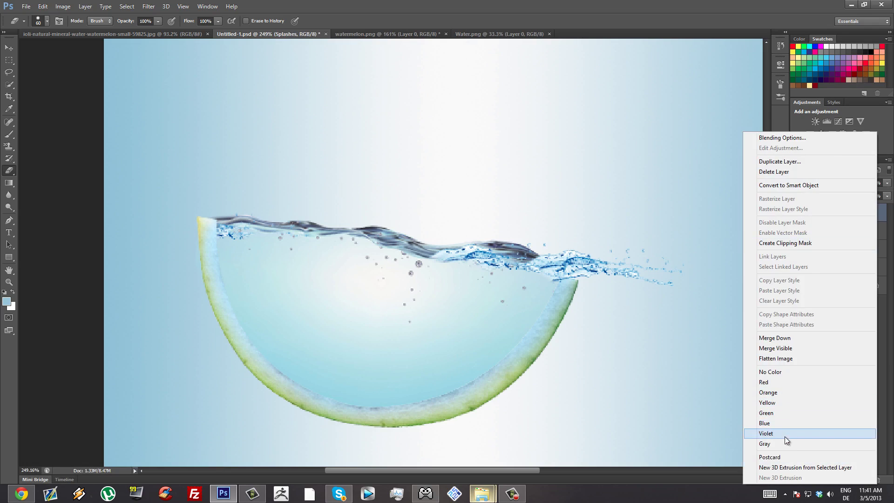
{"action": "left_click", "coordinate": [787, 424]}
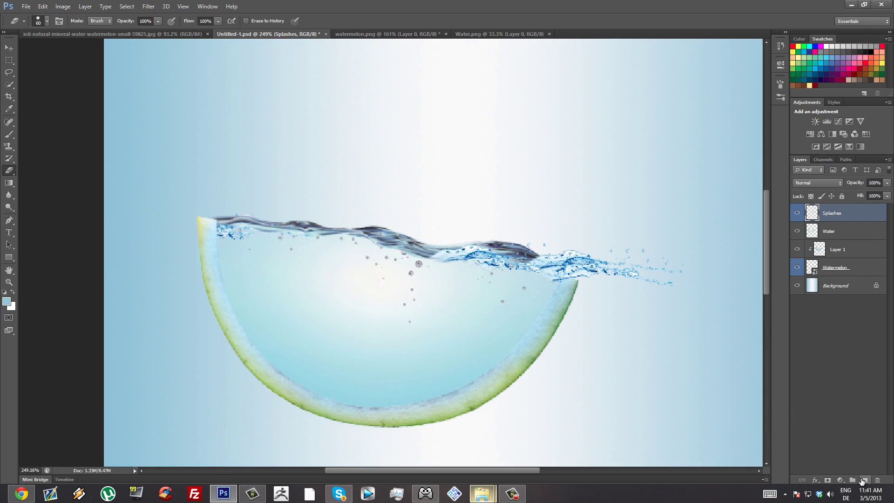
Add a new layer above Splashes and clip it to the Splashes layer
{"action": "left_click", "coordinate": [864, 480]}
{"action": "right_click", "coordinate": [859, 207]}
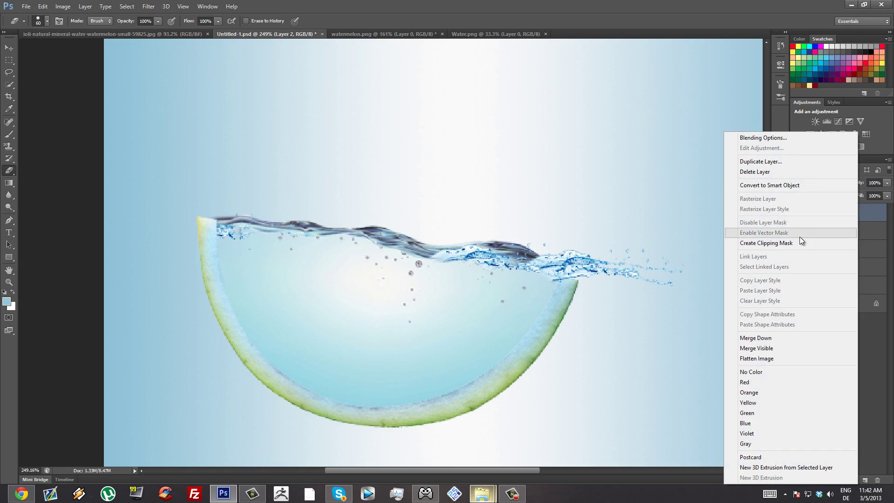
{"action": "left_click", "coordinate": [800, 237]}
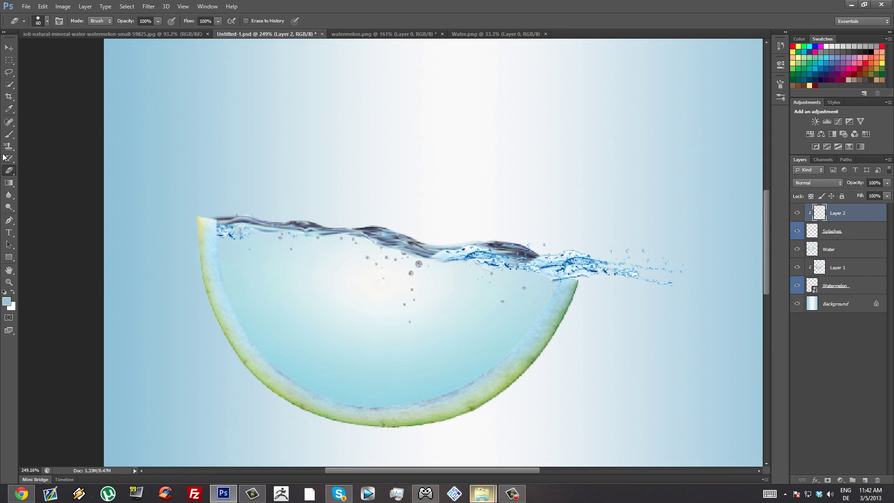
Sample a grey-blue from the water's wavy surface and paint over all the splashes on the clipped layer with the Brush tool
{"action": "left_click", "coordinate": [8, 134]}
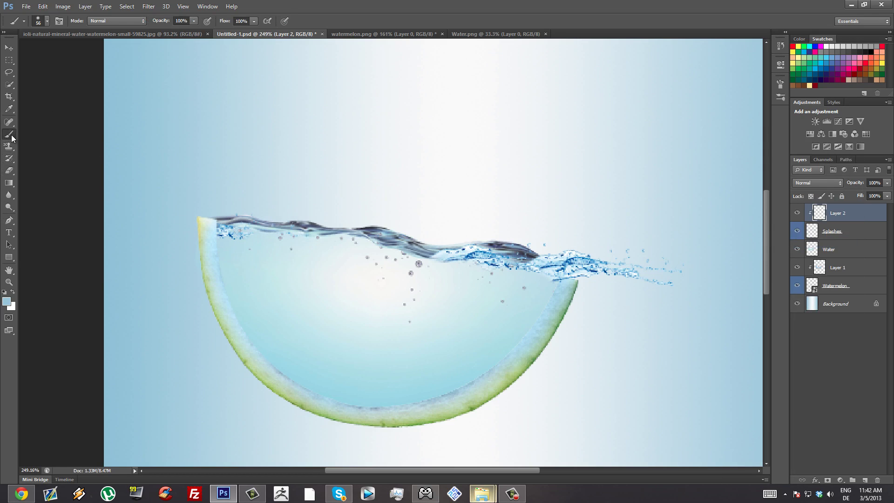
{"action": "key", "text": "alt"}
{"action": "left_click", "coordinate": [391, 236], "text": "alt"}
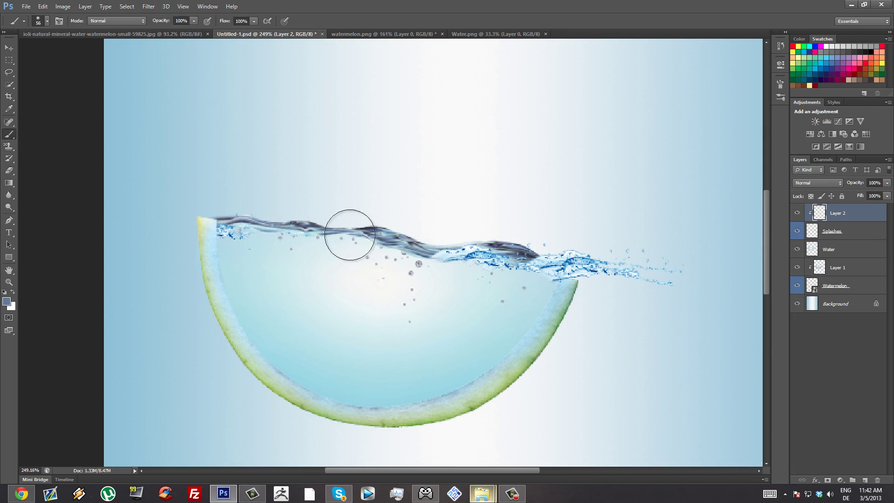
{"action": "mouse_move", "coordinate": [471, 253]}
{"action": "left_mouse_down"}
{"action": "mouse_move", "coordinate": [510, 267]}
{"action": "mouse_move", "coordinate": [489, 247]}
{"action": "mouse_move", "coordinate": [506, 253]}
{"action": "mouse_move", "coordinate": [155, 224]}
{"action": "left_mouse_up"}
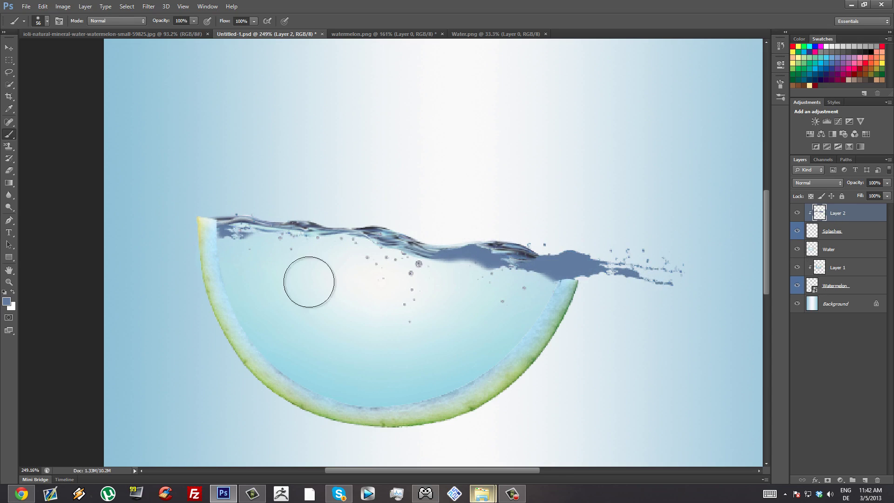
Compare the Saturation and Hue blend modes on the clipped paint layer and keep Saturation
{"action": "left_click", "coordinate": [831, 182]}
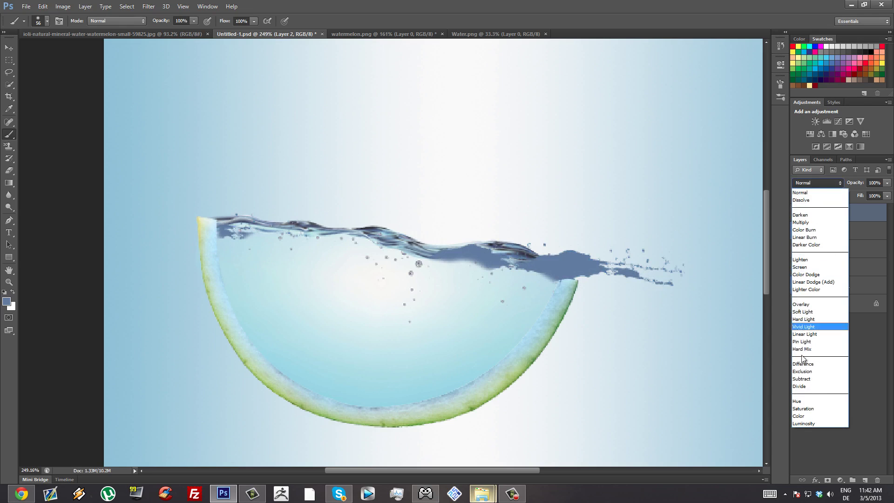
{"action": "left_click", "coordinate": [816, 409]}
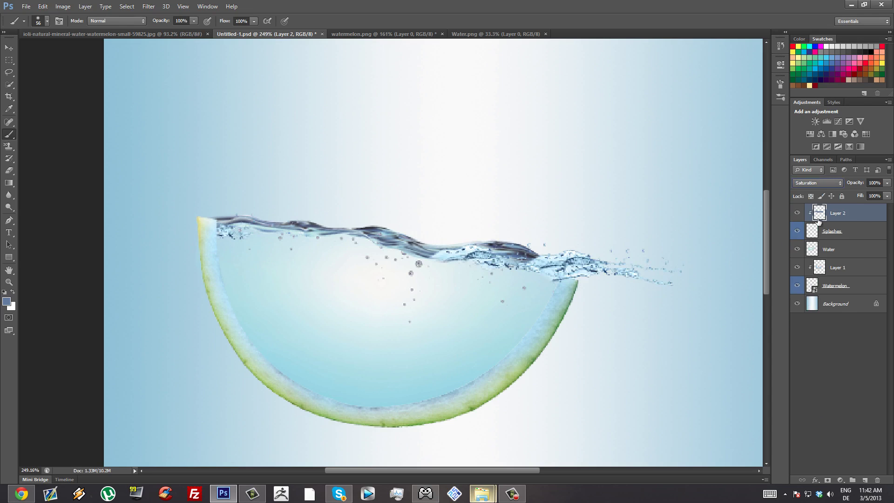
{"action": "left_click", "coordinate": [833, 185]}
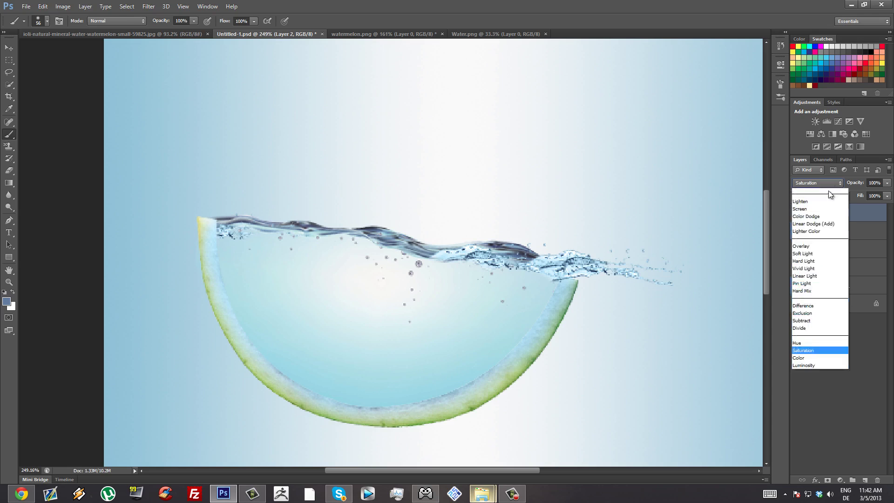
{"action": "left_click", "coordinate": [817, 399]}
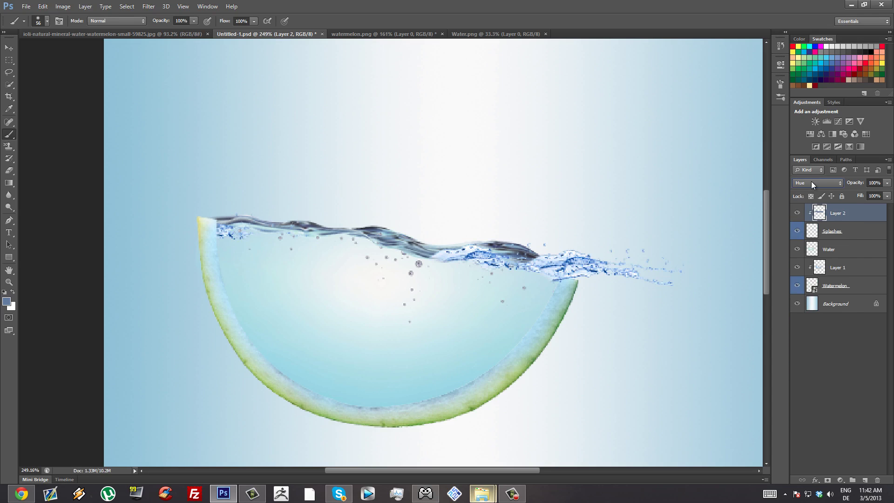
{"action": "scroll", "coordinate": [811, 181], "scroll_direction": "up", "scroll_amount": 1}
Check the whole composition at 100% zoom and make Splashes the active layer
{"action": "left_click", "coordinate": [8, 281]}
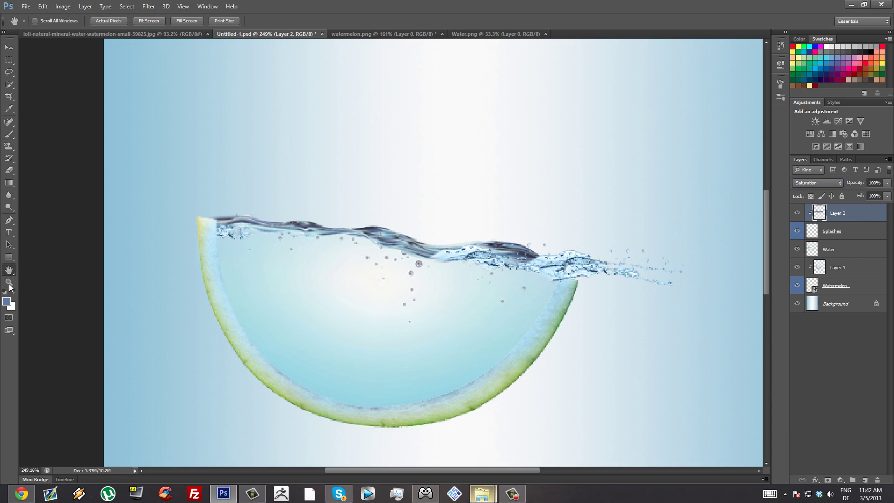
{"action": "left_click", "coordinate": [232, 21]}
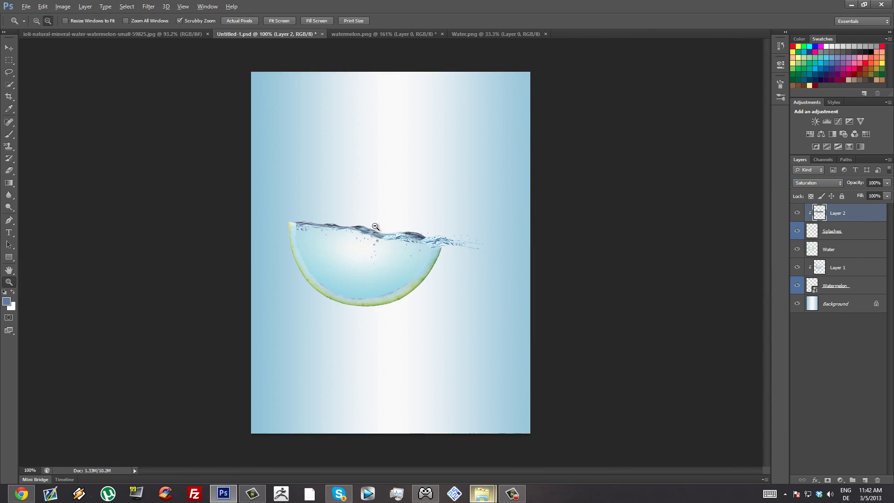
{"action": "left_click_drag", "start_coordinate": [375, 227], "coordinate": [450, 208]}
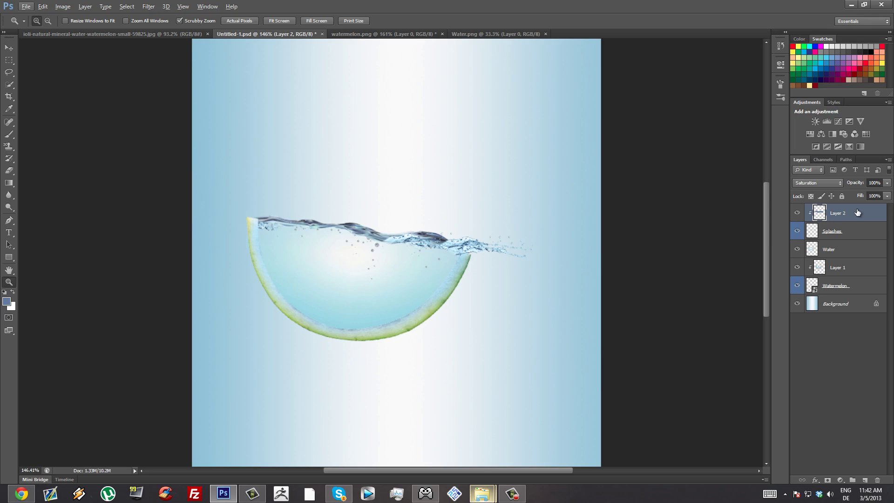
{"action": "left_click", "coordinate": [853, 235]}
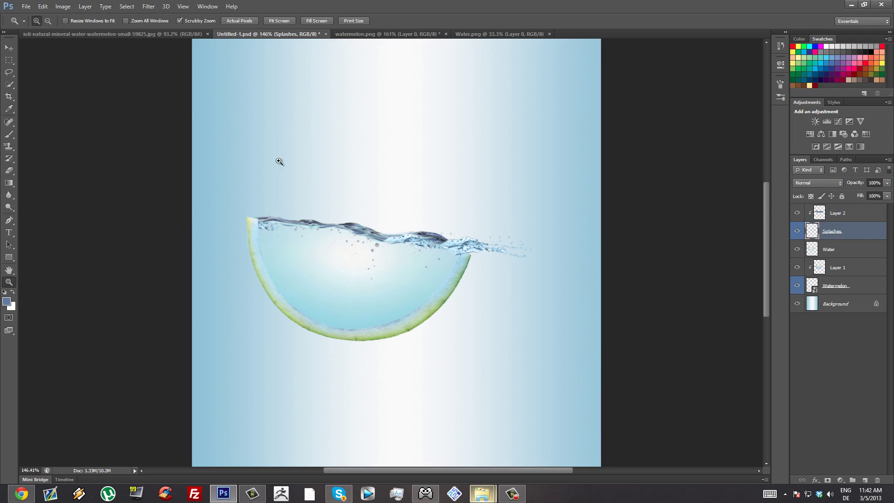
{"action": "left_click", "coordinate": [228, 21]}
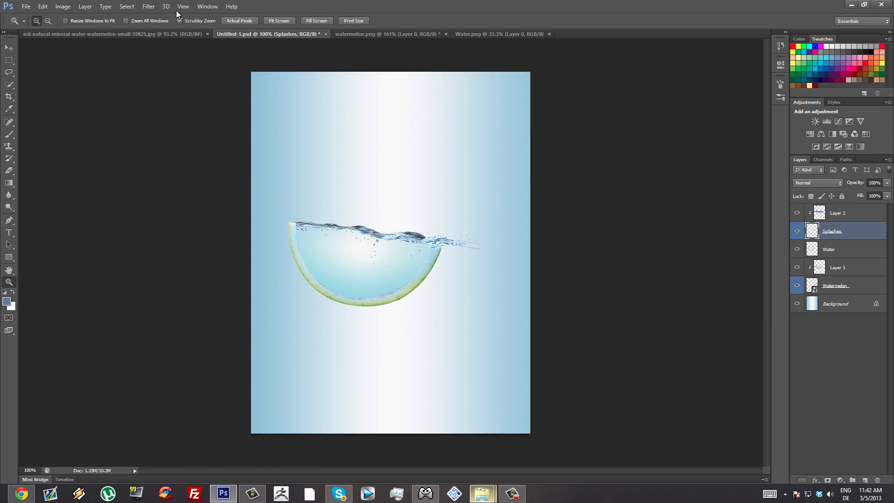
Apply a Gaussian Blur with a 0.3-pixel radius to the Splashes layer
{"action": "left_click", "coordinate": [145, 10]}
{"action": "mouse_move", "coordinate": [192, 102]}
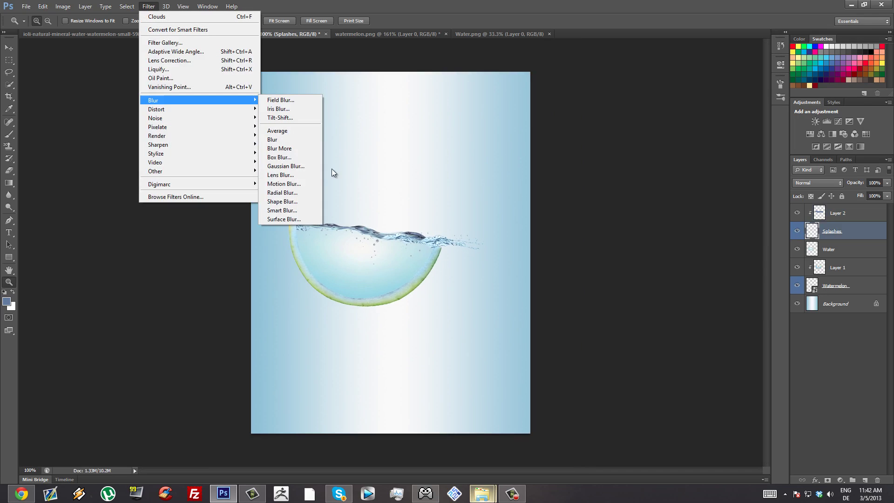
{"action": "left_click", "coordinate": [304, 166]}
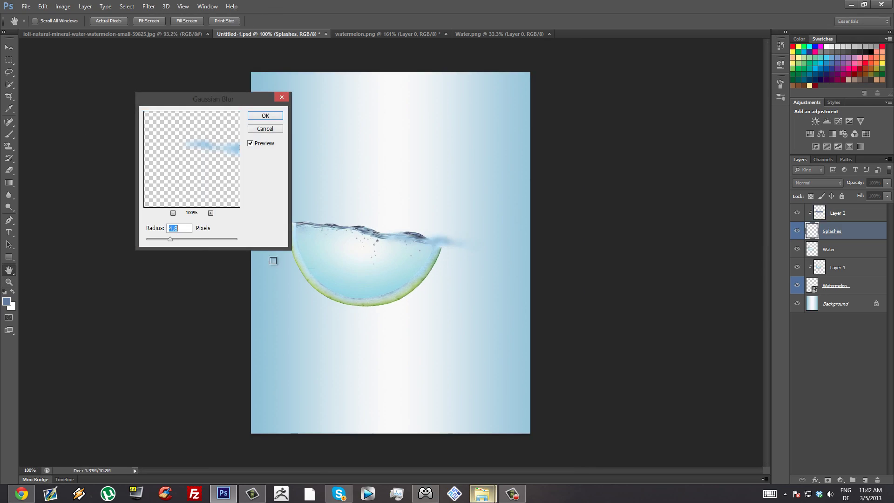
{"action": "left_click_drag", "start_coordinate": [170, 238], "coordinate": [145, 239]}
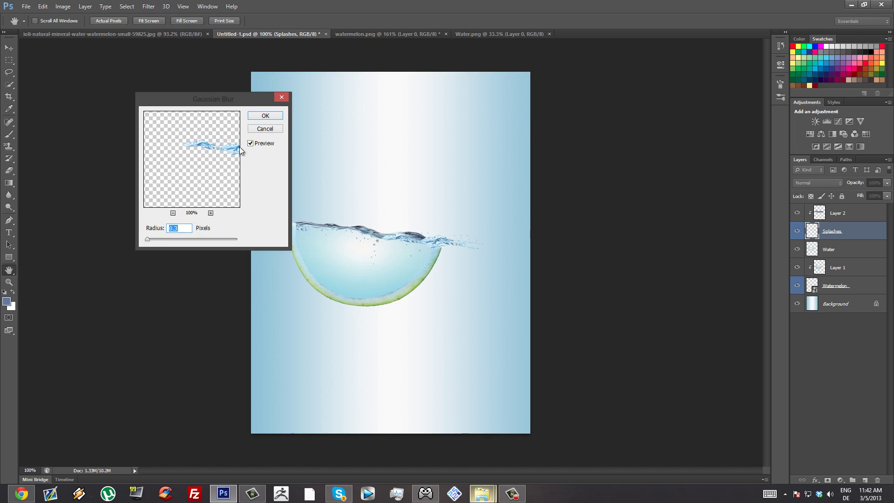
{"action": "left_click", "coordinate": [264, 120]}
{"action": "key", "text": "z"}
{"action": "left_click", "coordinate": [274, 141]}
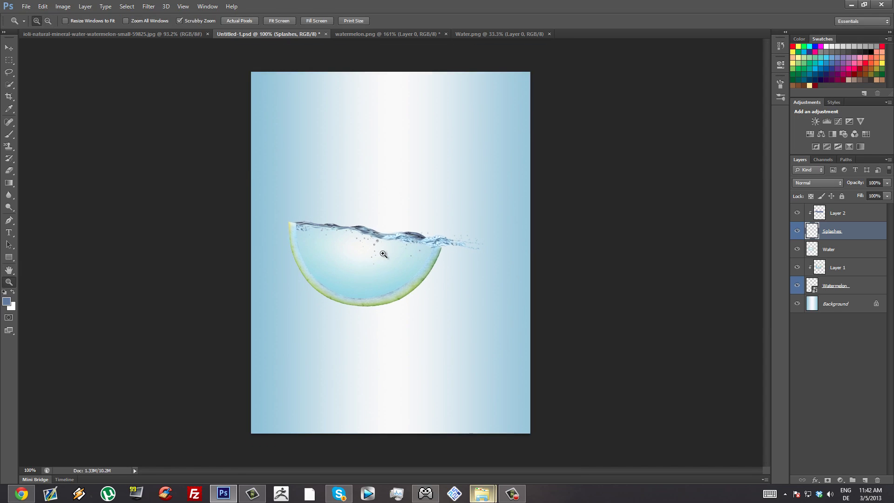
Place the Seed image above Layer 2, over the water, and rotate it until it stands nearly upright
{"action": "left_click_drag", "start_coordinate": [383, 254], "coordinate": [420, 255]}
{"action": "key", "text": "alt"}
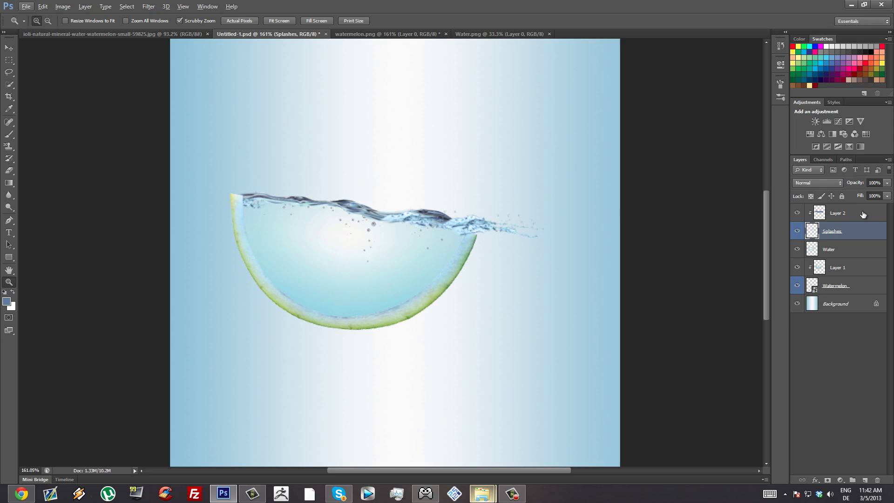
{"action": "left_click", "coordinate": [863, 215]}
{"action": "mouse_move", "coordinate": [482, 494]}
{"action": "left_click", "coordinate": [537, 440]}
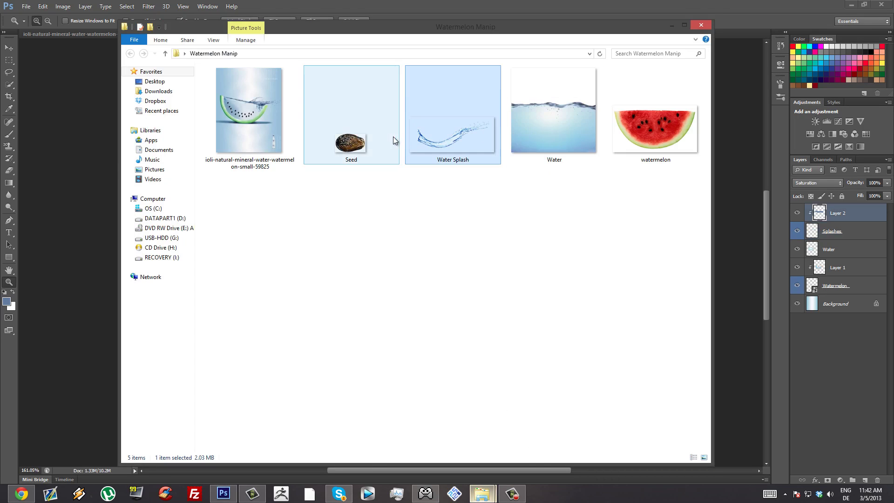
{"action": "left_click", "coordinate": [393, 138]}
{"action": "left_click_drag", "start_coordinate": [350, 143], "coordinate": [660, 349]}
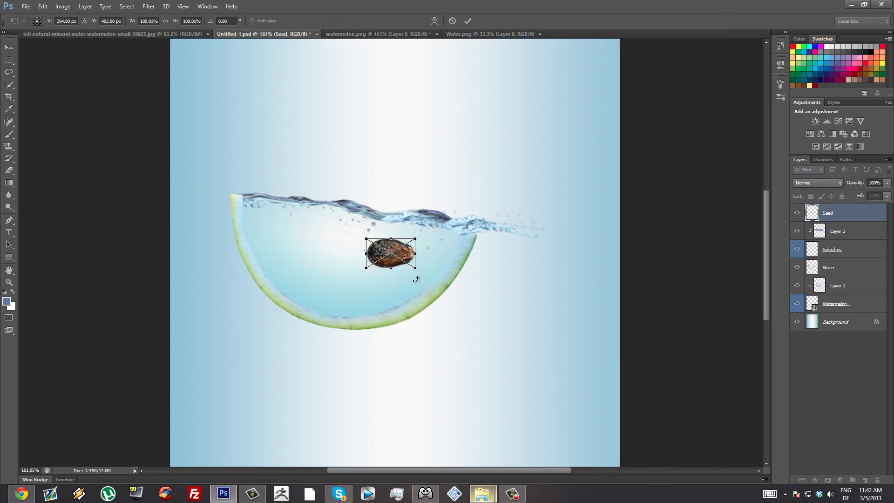
{"action": "left_click_drag", "start_coordinate": [449, 259], "coordinate": [478, 212]}
{"action": "key", "text": "Return"}
Rasterize the Seed layer and darken it using Hue/Saturation with Saturation -42 and Lightness -52
{"action": "right_click", "coordinate": [857, 219]}
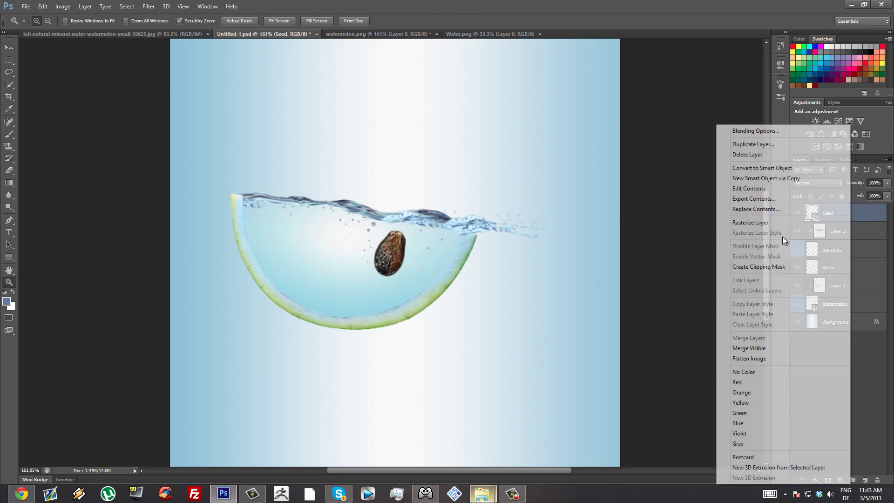
{"action": "left_click", "coordinate": [789, 223]}
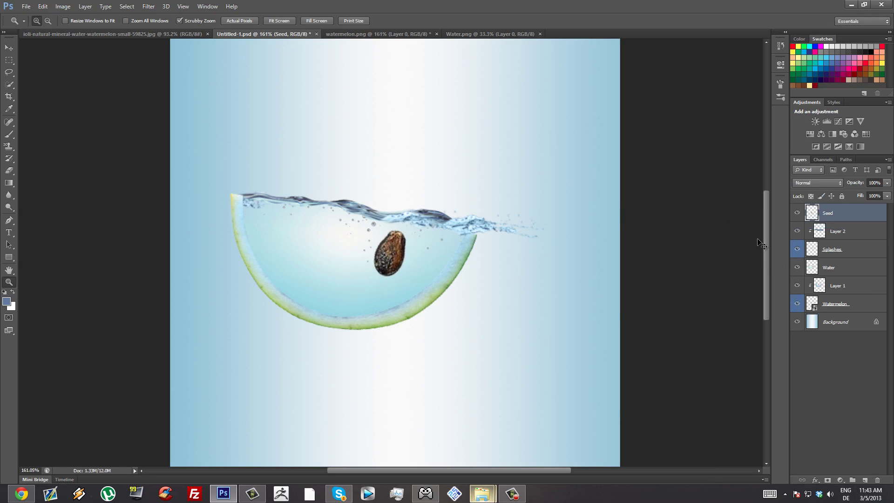
{"action": "key", "text": "ctrl+u"}
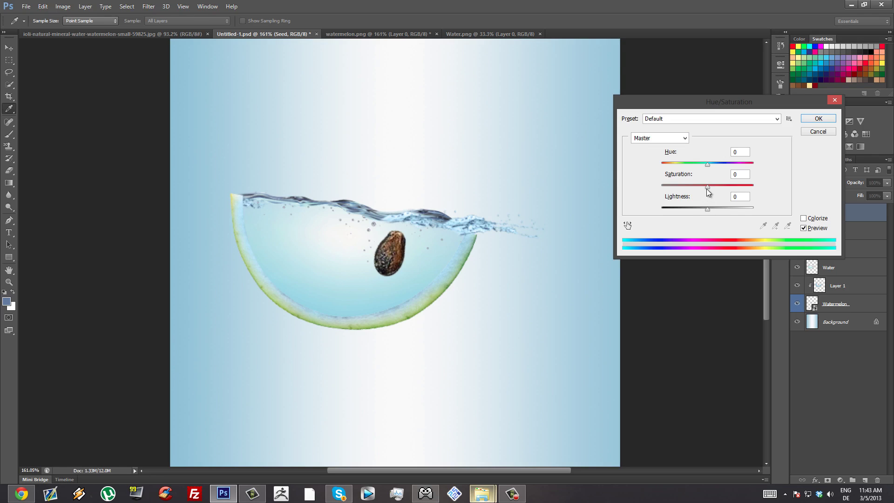
{"action": "left_click_drag", "start_coordinate": [707, 187], "coordinate": [684, 204]}
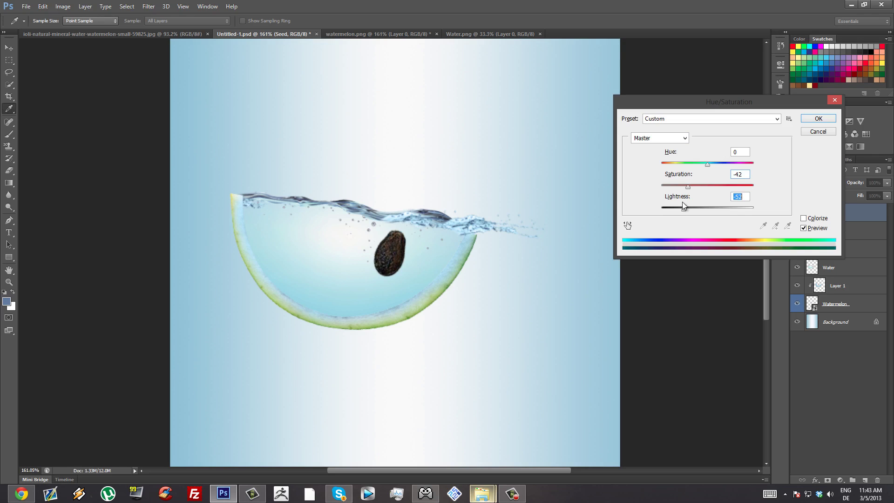
{"action": "left_click", "coordinate": [818, 119]}
{"action": "key", "text": "z"}
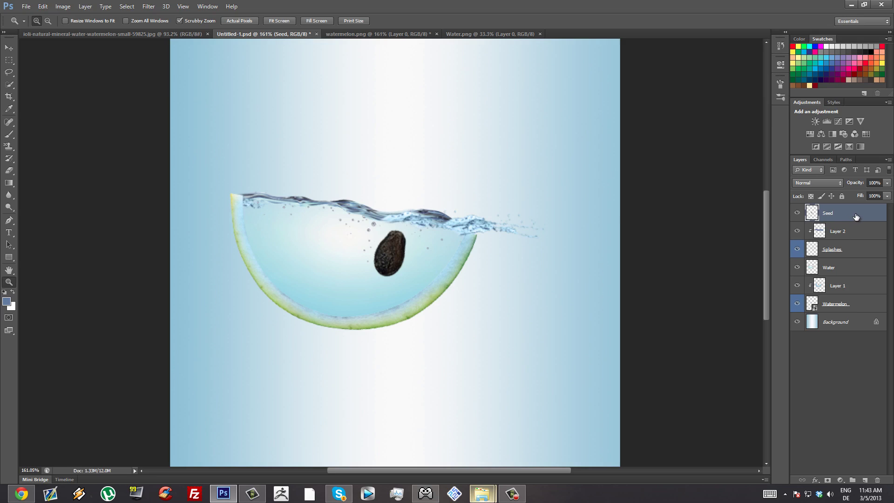
Convert the Seed layer to a smart object, scale it to about 20%, and place it in the slice's lower-left area
{"action": "right_click", "coordinate": [856, 217]}
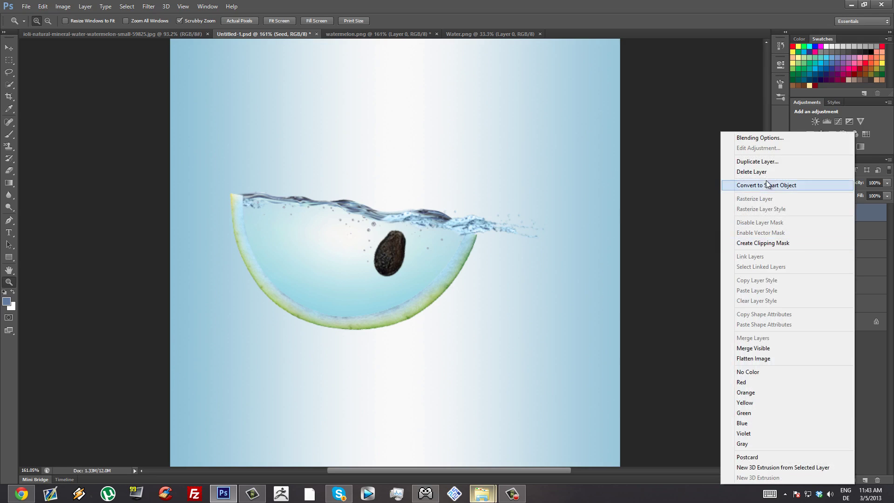
{"action": "left_click", "coordinate": [781, 186]}
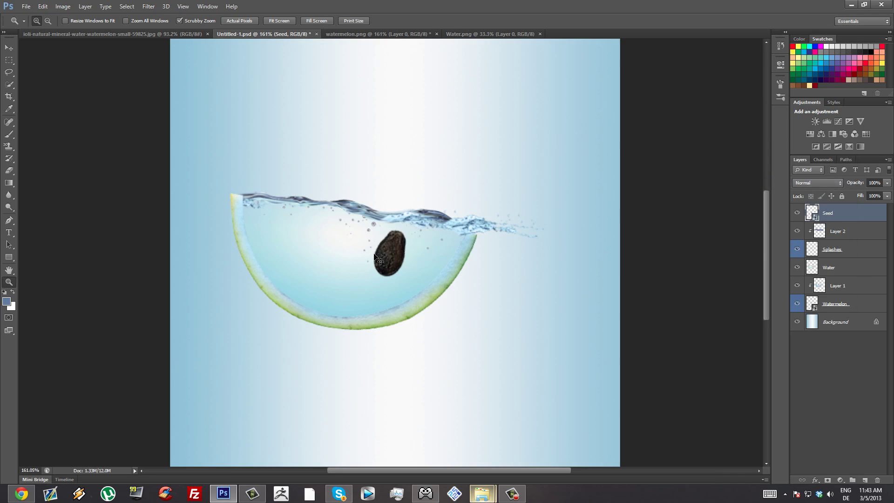
{"action": "key", "text": "ctrl+t"}
{"action": "left_click_drag", "start_coordinate": [407, 228], "coordinate": [224, 257]}
{"action": "scroll", "coordinate": [352, 285], "scroll_direction": "up", "scroll_amount": 3}
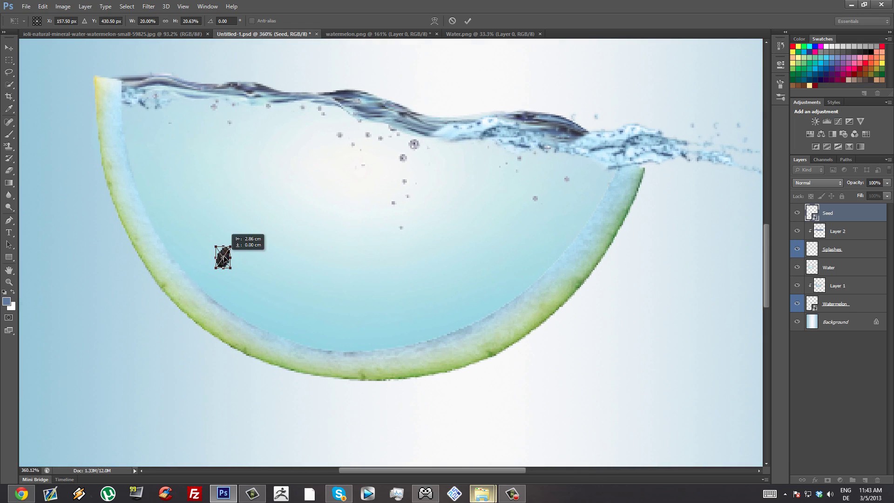
{"action": "key", "text": "Return"}
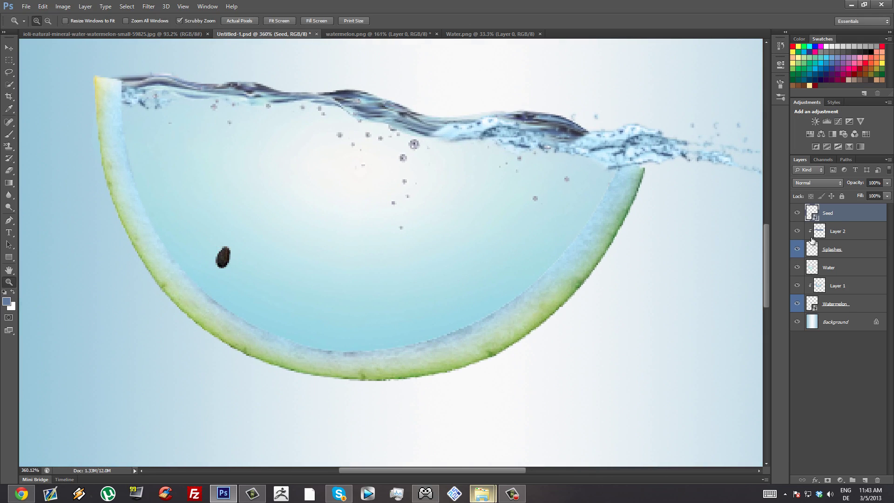
Duplicate the seed three times and space the copies in a descending row toward the middle of the slice
{"action": "key", "text": "ctrl+j"}
{"action": "left_click_drag", "start_coordinate": [365, 270], "coordinate": [405, 297]}
{"action": "key", "text": "ctrl+j"}
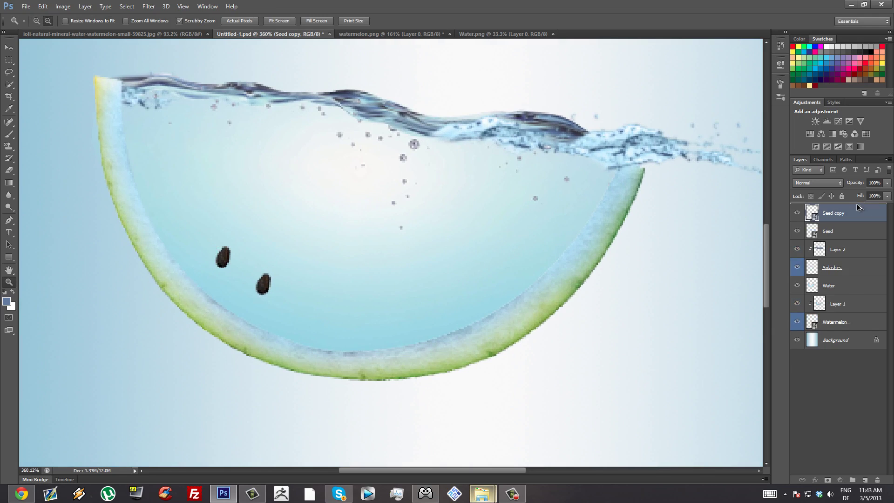
{"action": "mouse_move", "coordinate": [478, 285]}
{"action": "left_mouse_down"}
{"action": "mouse_move", "coordinate": [498, 286]}
{"action": "mouse_move", "coordinate": [486, 285]}
{"action": "left_mouse_up"}
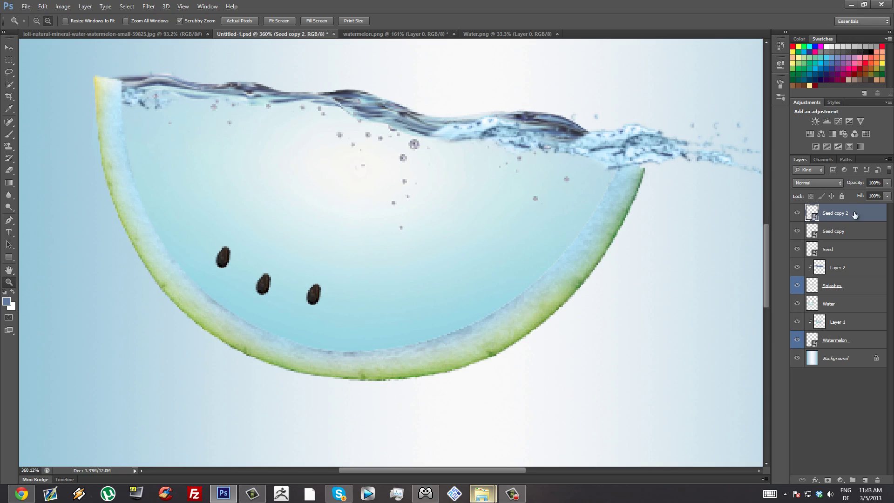
{"action": "key", "text": "ctrl+j"}
{"action": "left_click_drag", "start_coordinate": [425, 297], "coordinate": [471, 303]}
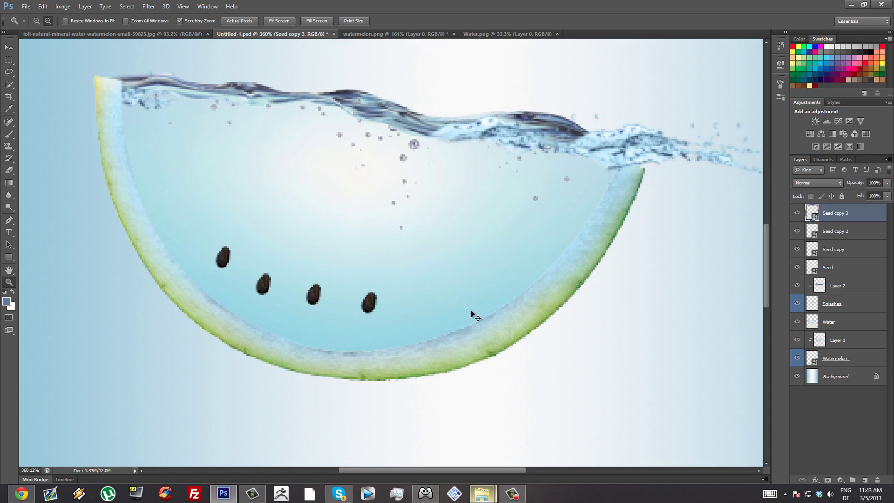
Add two more seed copies rising toward the right rind, rotating them to follow the curve of the slice
{"action": "key", "text": "ctrl+t"}
{"action": "left_click_drag", "start_coordinate": [499, 355], "coordinate": [541, 305]}
{"action": "key", "text": "Return"}
{"action": "key", "text": "ctrl+j"}
{"action": "key", "text": "alt"}
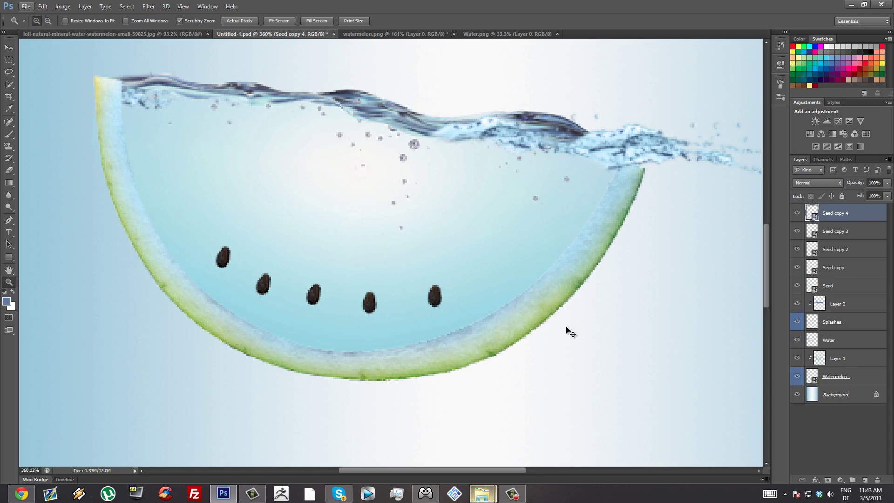
{"action": "key", "text": "ctrl+t"}
{"action": "left_click_drag", "start_coordinate": [584, 326], "coordinate": [610, 296]}
{"action": "key", "text": "Return"}
{"action": "key", "text": "ctrl+j"}
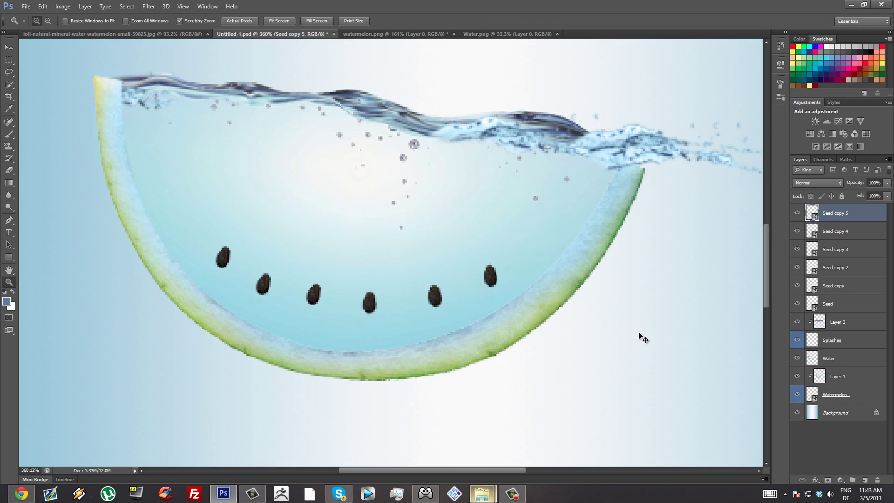
{"action": "key", "text": "ctrl+t"}
{"action": "left_click_drag", "start_coordinate": [641, 337], "coordinate": [641, 328]}
{"action": "key", "text": "Return"}
Group the six seed layers
{"action": "key", "text": "z"}
{"action": "key", "text": "alt"}
{"action": "left_click", "coordinate": [844, 288], "text": "shift"}
{"action": "left_click", "coordinate": [848, 300], "text": "shift"}
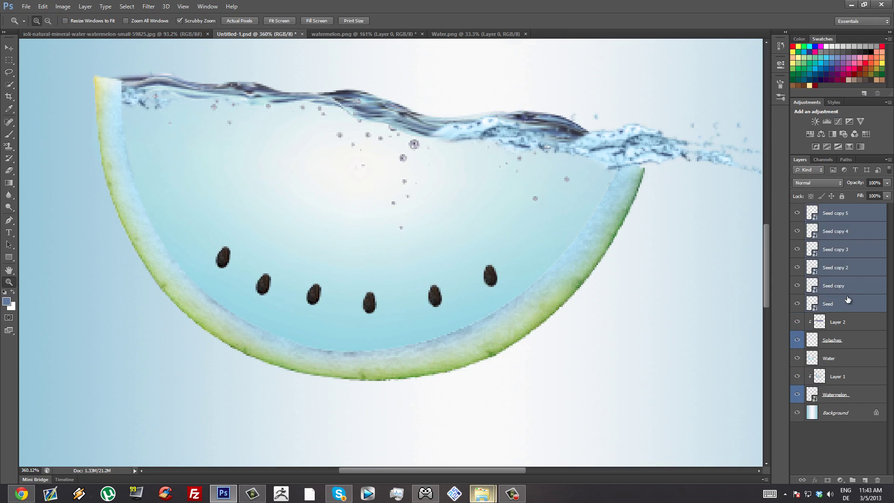
{"action": "key", "text": "ctrl+g"}
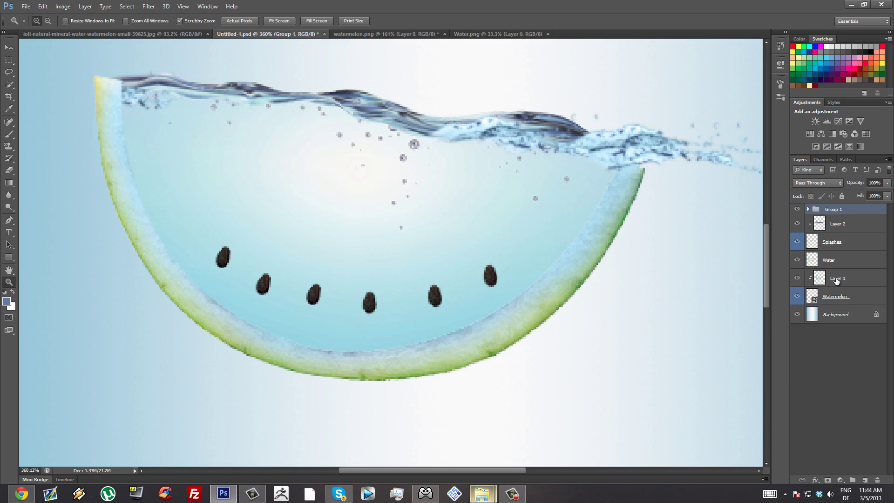
Duplicate the seed group and offset the copy up and slightly left as a second row of seeds
{"action": "left_click_drag", "start_coordinate": [843, 209], "coordinate": [865, 480]}
{"action": "left_click_drag", "start_coordinate": [453, 282], "coordinate": [469, 239]}
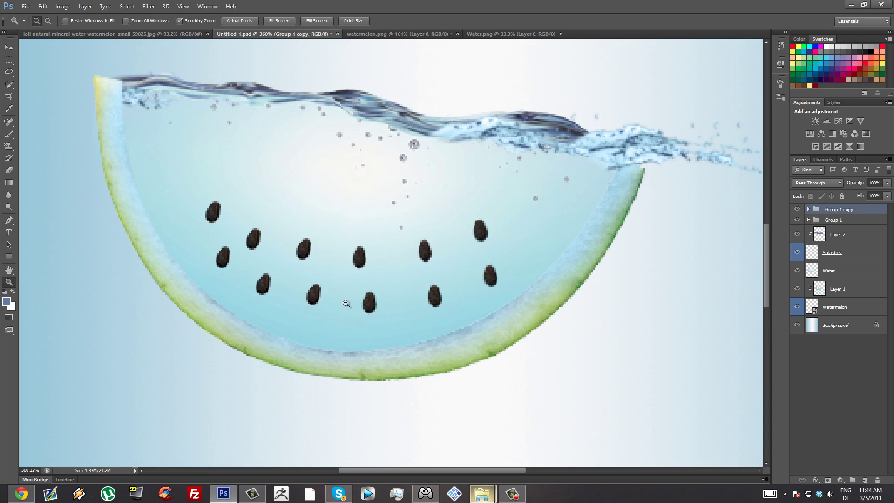
{"action": "left_click_drag", "start_coordinate": [347, 304], "coordinate": [444, 326]}
{"action": "left_click_drag", "start_coordinate": [358, 262], "coordinate": [332, 275]}
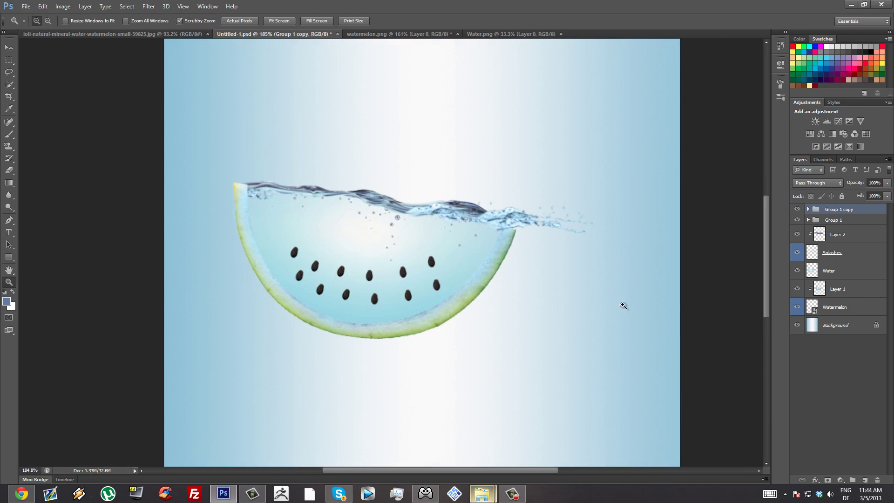
Create a new layer directly above the Water layer and clip it to Water
{"action": "left_click", "coordinate": [855, 236]}
{"action": "left_click", "coordinate": [835, 274]}
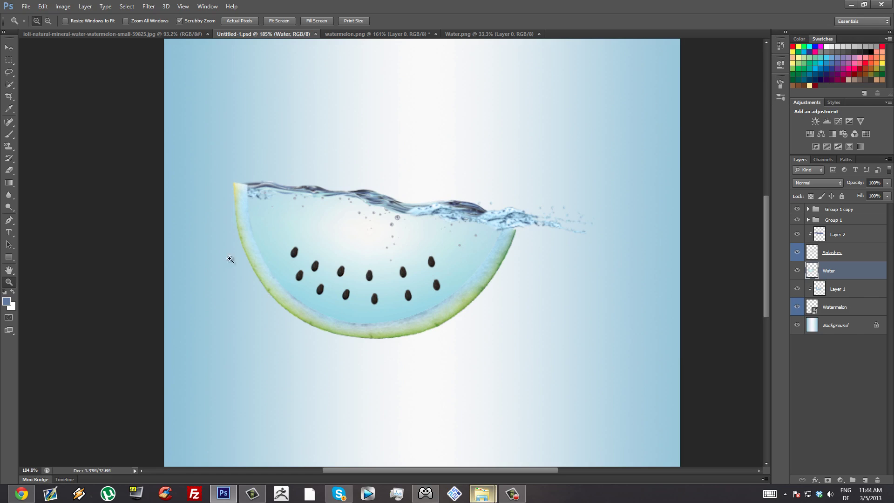
{"action": "left_click", "coordinate": [865, 480]}
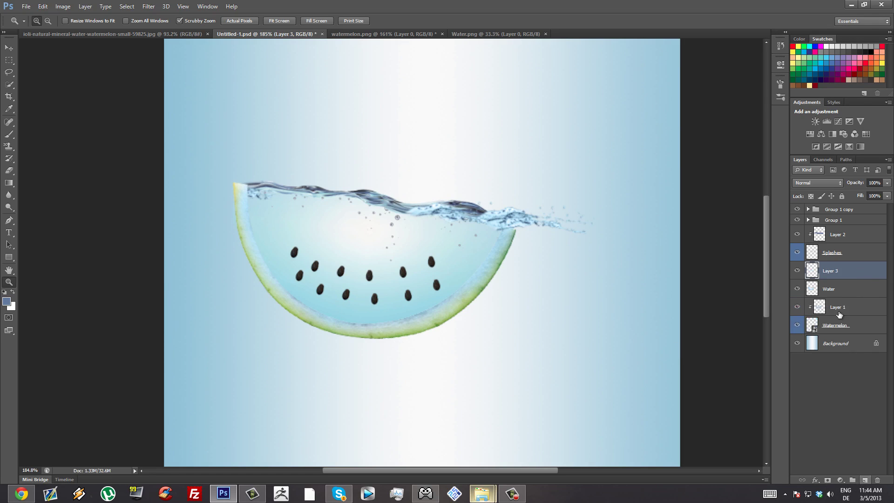
{"action": "right_click", "coordinate": [859, 272]}
{"action": "left_click", "coordinate": [804, 243]}
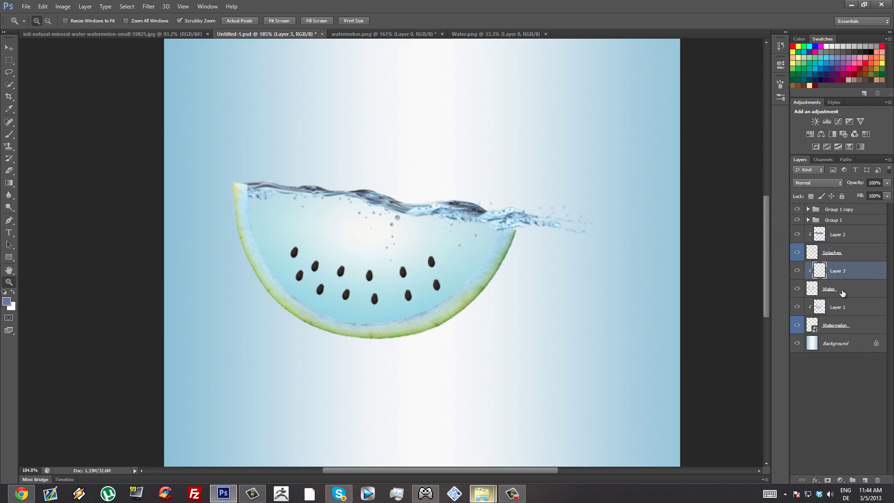
Load the Water layer's outline as a selection and make the clipped Layer 3 active
{"action": "left_click", "coordinate": [854, 292]}
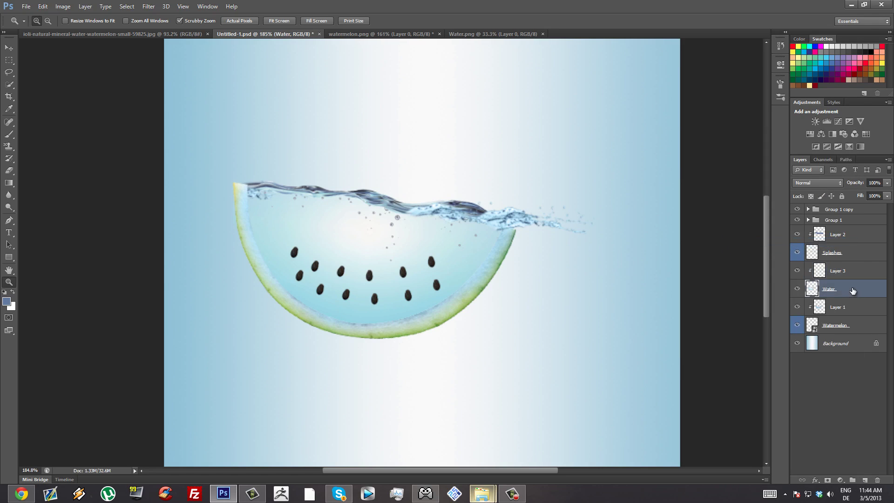
{"action": "left_click", "coordinate": [818, 292], "text": "ctrl"}
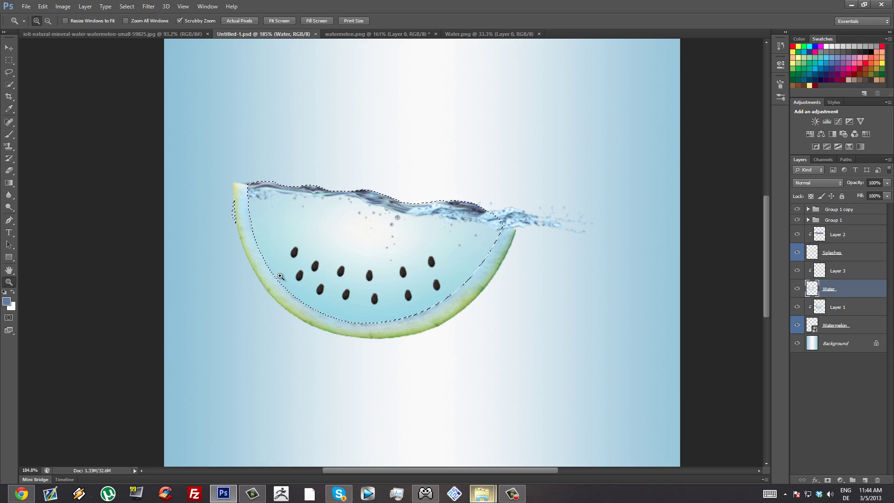
{"action": "left_click", "coordinate": [843, 272]}
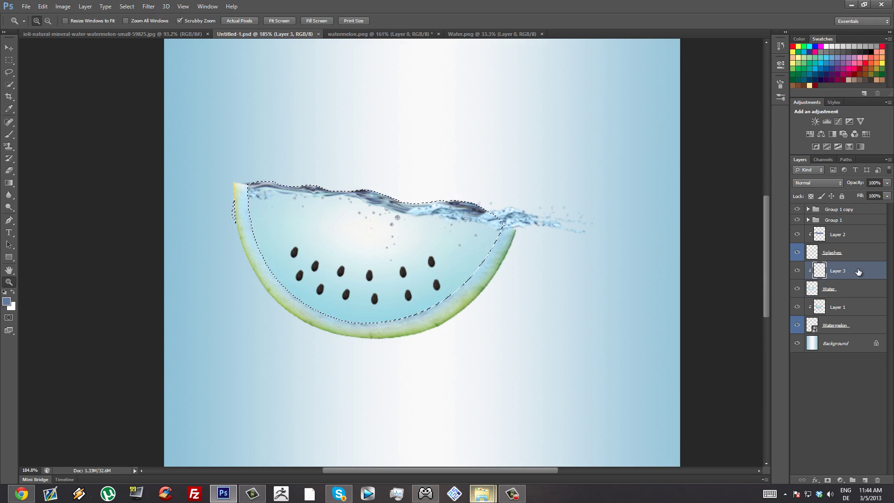
Sample a grey-blue from the water and paint shading along the water's edge inside the rind using a soft 98 px brush
{"action": "left_click", "coordinate": [9, 135]}
{"action": "left_click", "coordinate": [41, 21]}
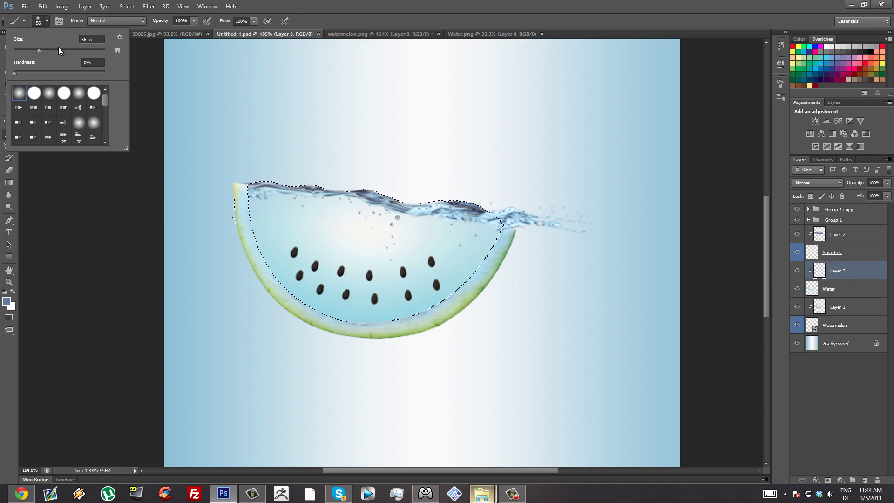
{"action": "left_click", "coordinate": [59, 49]}
{"action": "left_click", "coordinate": [47, 22]}
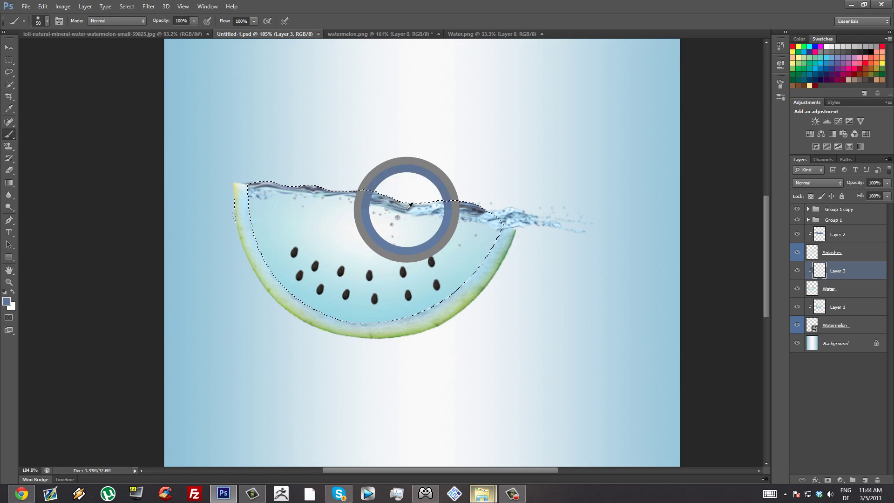
{"action": "left_click", "coordinate": [515, 263]}
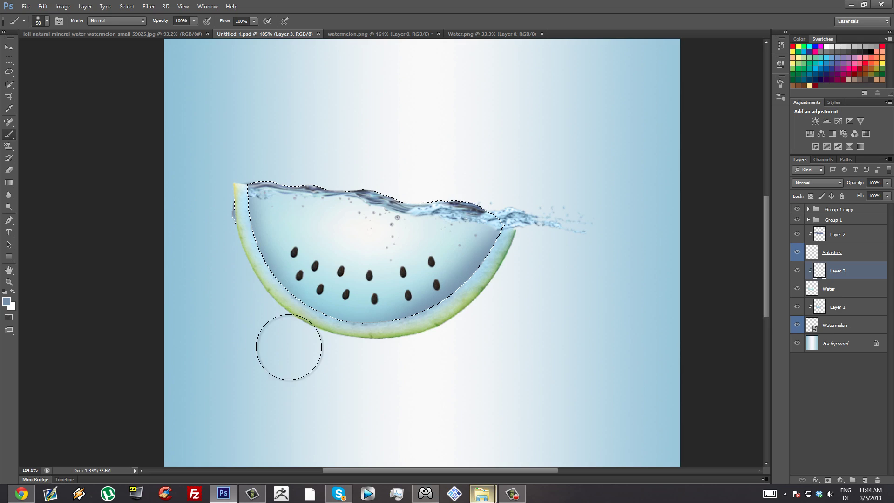
{"action": "mouse_move", "coordinate": [289, 344]}
{"action": "left_mouse_down"}
{"action": "mouse_move", "coordinate": [210, 224]}
{"action": "mouse_move", "coordinate": [260, 338]}
{"action": "mouse_move", "coordinate": [256, 286]}
{"action": "mouse_move", "coordinate": [236, 294]}
{"action": "mouse_move", "coordinate": [260, 339]}
{"action": "left_mouse_up"}
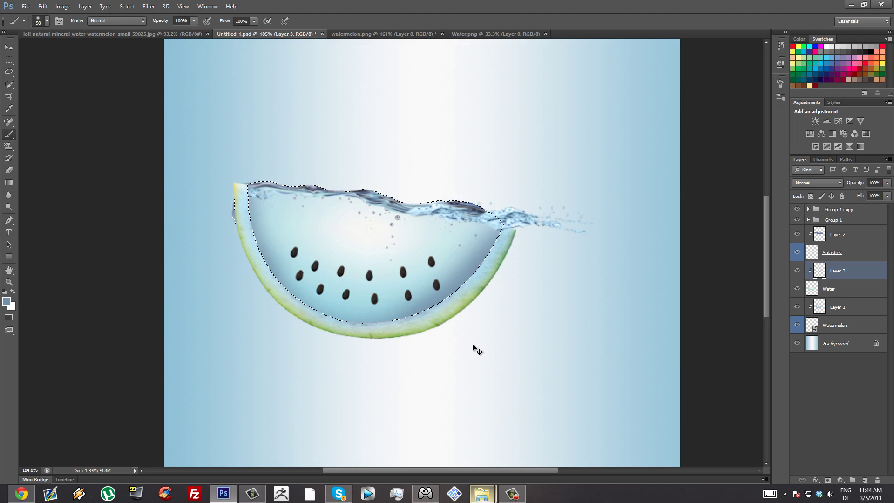
Clear the selection, erase the stray water outside the rind's left edge on the Water layer, and save the document
{"action": "key", "text": "ctrl+d"}
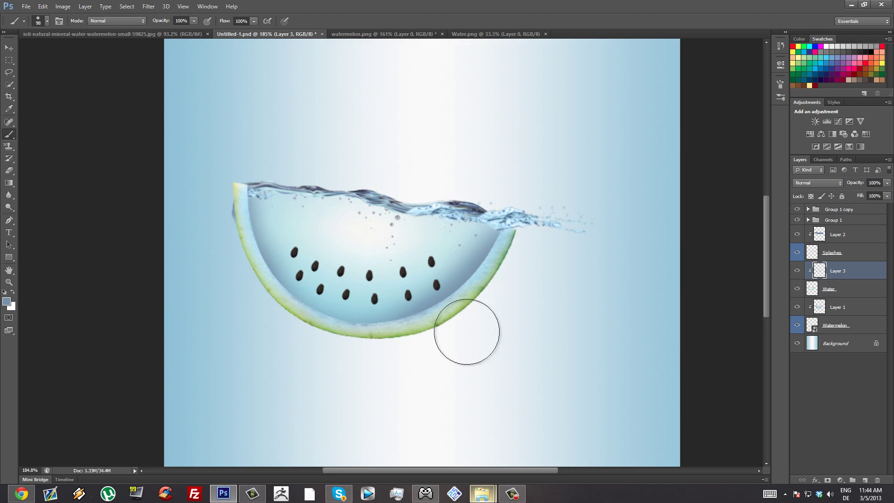
{"action": "scroll", "coordinate": [301, 289], "scroll_direction": "down", "scroll_amount": 2}
{"action": "scroll", "coordinate": [350, 313], "scroll_direction": "down", "scroll_amount": 1}
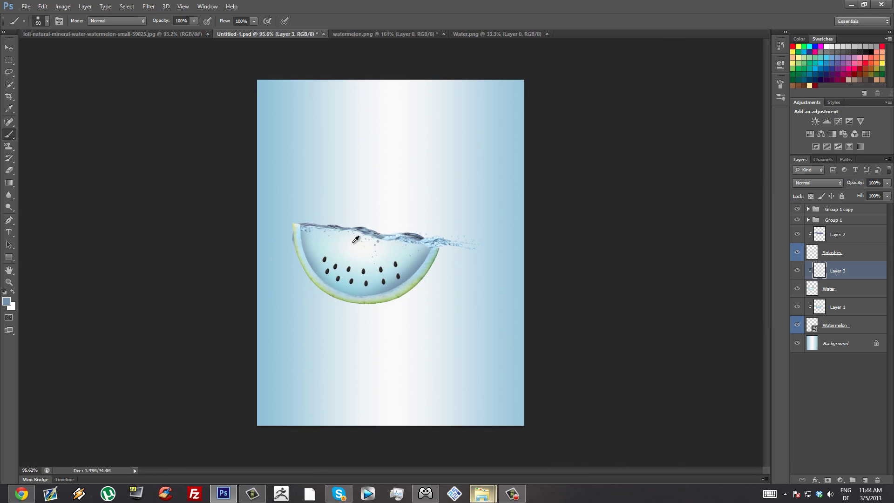
{"action": "scroll", "coordinate": [356, 239], "scroll_direction": "up", "scroll_amount": 2}
{"action": "scroll", "coordinate": [326, 251], "scroll_direction": "up", "scroll_amount": 2}
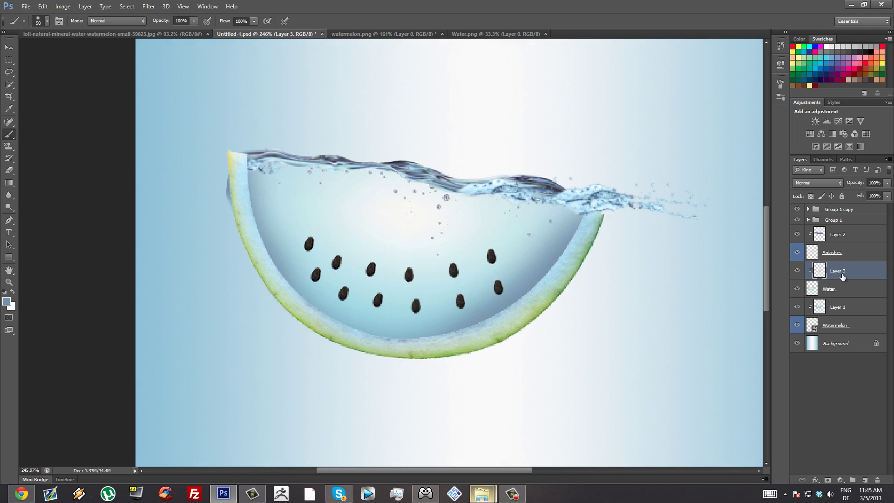
{"action": "left_click", "coordinate": [840, 289]}
{"action": "left_click", "coordinate": [8, 170]}
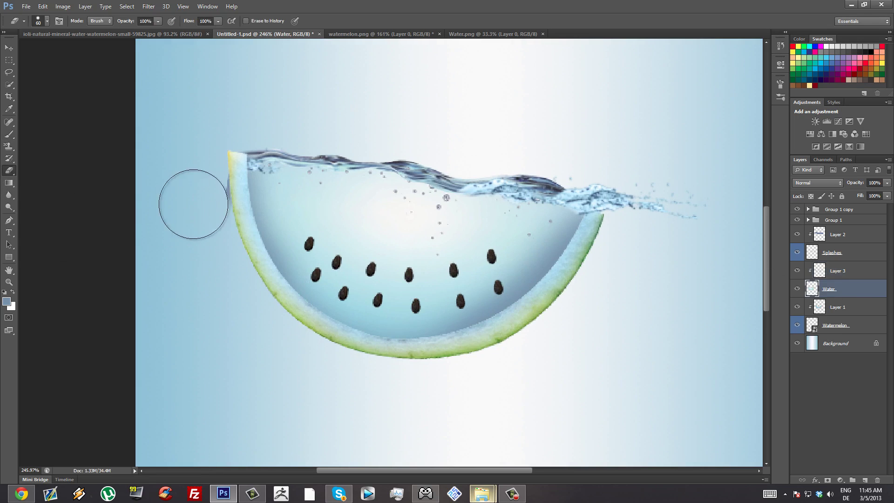
{"action": "key", "text": "ctrl+s"}
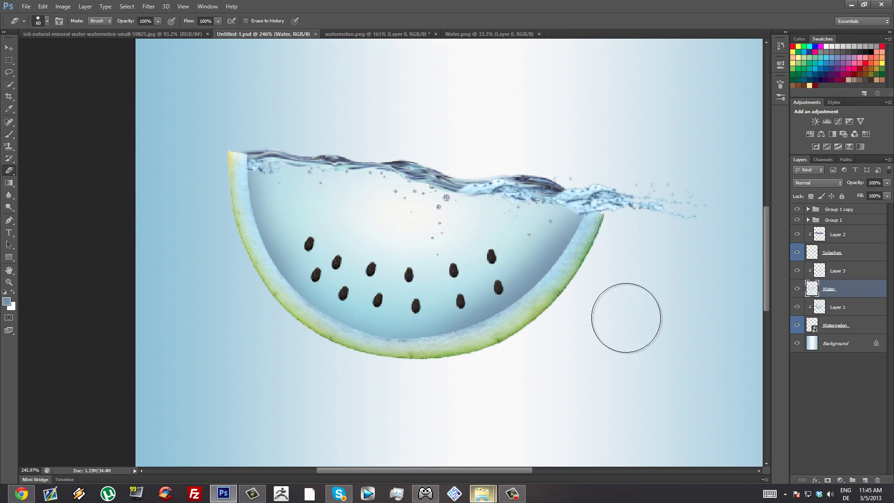
Examine the watermelon both up close and within the whole composition
{"action": "scroll", "coordinate": [524, 325], "scroll_direction": "down", "scroll_amount": 3}
{"action": "scroll", "coordinate": [466, 309], "scroll_direction": "down", "scroll_amount": 2}
{"action": "scroll", "coordinate": [391, 230], "scroll_direction": "down", "scroll_amount": 1}
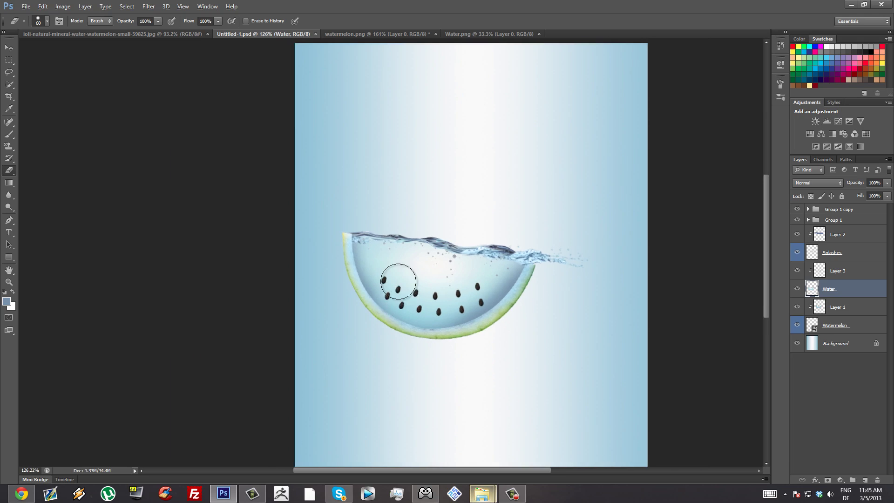
{"action": "scroll", "coordinate": [404, 290], "scroll_direction": "up", "scroll_amount": 1}
{"action": "scroll", "coordinate": [410, 290], "scroll_direction": "up", "scroll_amount": 1}
{"action": "scroll", "coordinate": [435, 299], "scroll_direction": "down", "scroll_amount": 2}
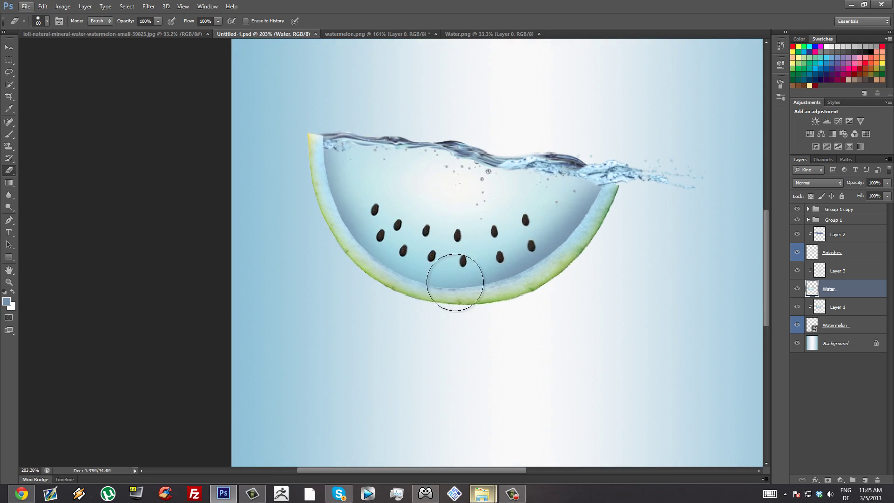
{"action": "scroll", "coordinate": [443, 270], "scroll_direction": "up", "scroll_amount": 1}
{"action": "scroll", "coordinate": [446, 282], "scroll_direction": "down", "scroll_amount": 1}
{"action": "scroll", "coordinate": [461, 303], "scroll_direction": "up", "scroll_amount": 1}
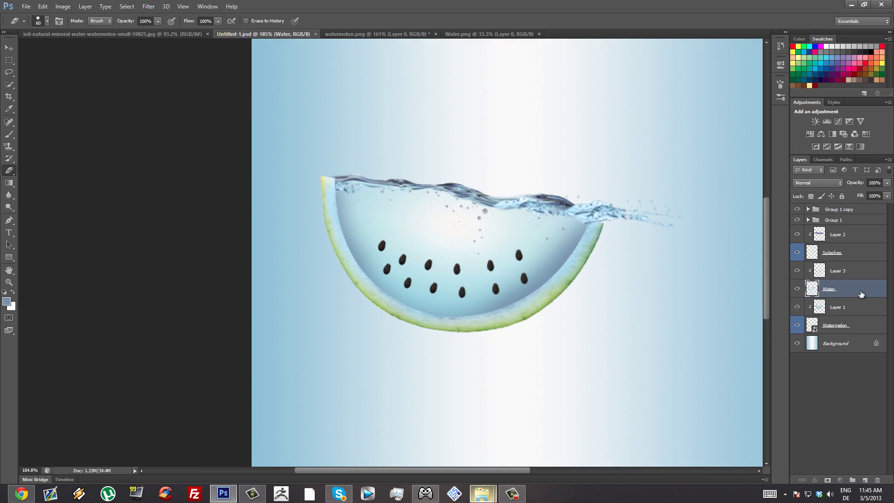
Group the layers from Layer 2 down to Watermelon and check the group's contents by toggling its visibility
{"action": "left_click", "coordinate": [860, 233]}
{"action": "left_click", "coordinate": [868, 328], "text": "shift"}
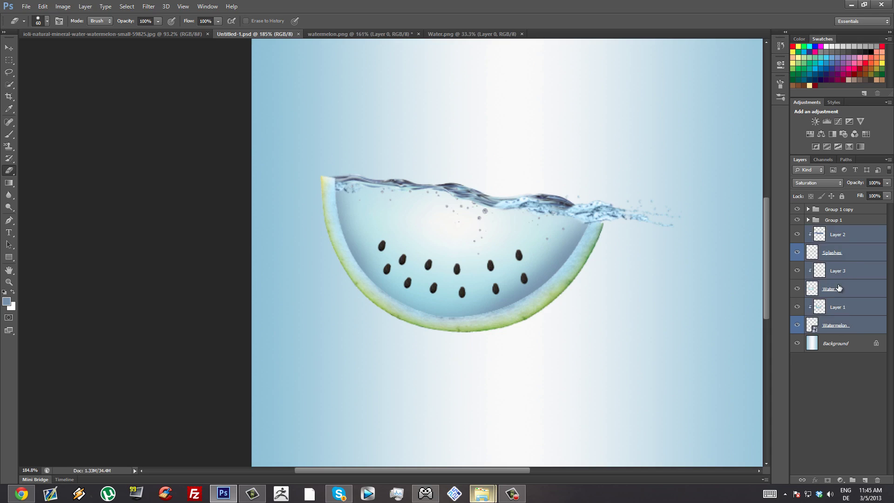
{"action": "key", "text": "ctrl+g"}
{"action": "left_click", "coordinate": [798, 230]}
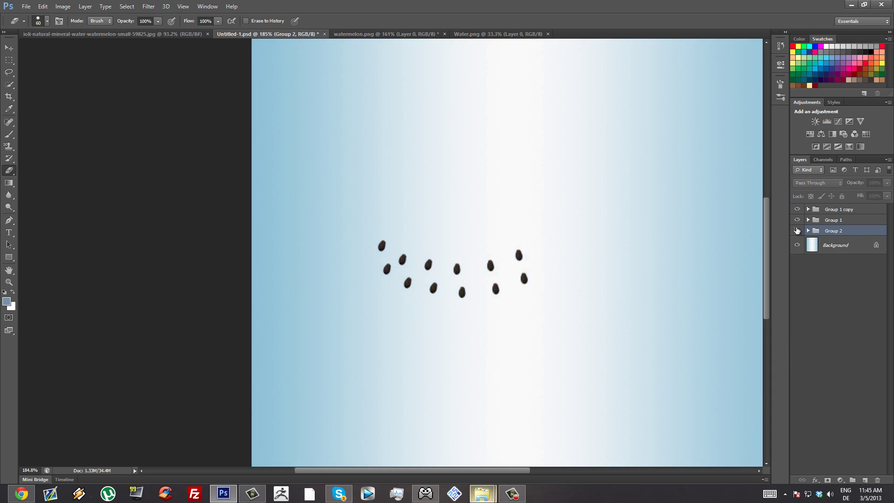
{"action": "left_click", "coordinate": [797, 230]}
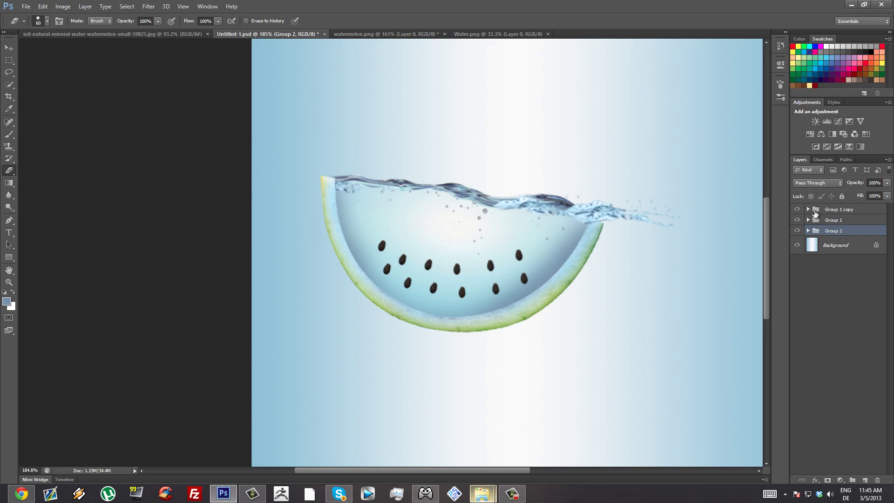
Combine Group 1 and Group 1 copy into a single group named Seeds
{"action": "left_click", "coordinate": [839, 211]}
{"action": "left_click", "coordinate": [845, 221], "text": "shift"}
{"action": "key", "text": "ctrl+g"}
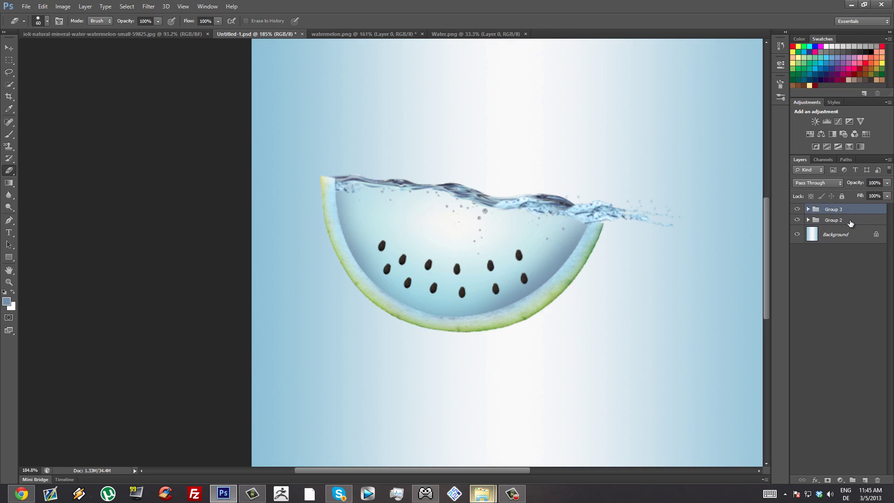
{"action": "double_click", "coordinate": [832, 210]}
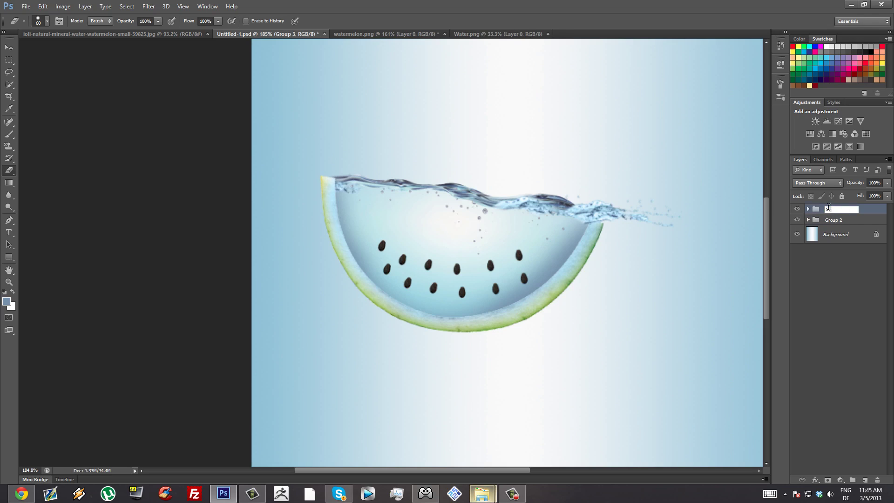
Rename the group holding the rind, water and splash layers as Watermelon
{"action": "double_click", "coordinate": [839, 219]}
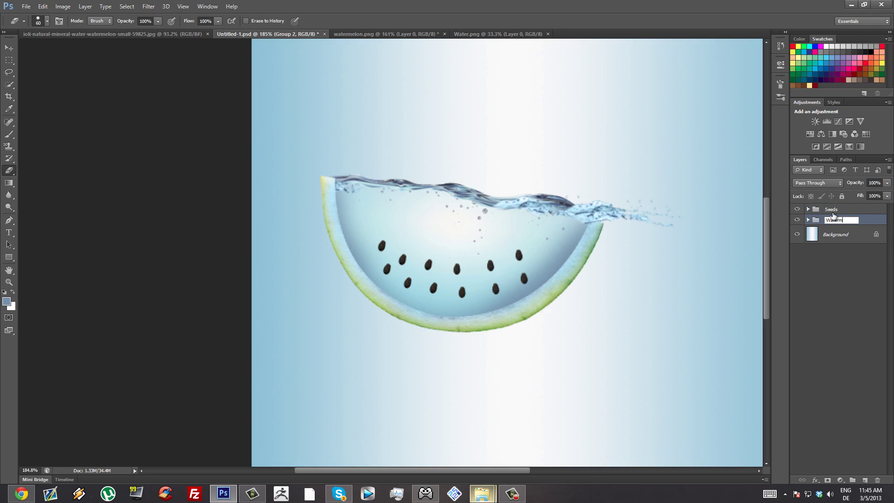
{"action": "type", "text": "Watermelon"}
{"action": "key", "text": "Return"}
Combine the Seeds and Watermelon groups into one group named Watermelon Complete
{"action": "left_click", "coordinate": [848, 210], "text": "shift"}
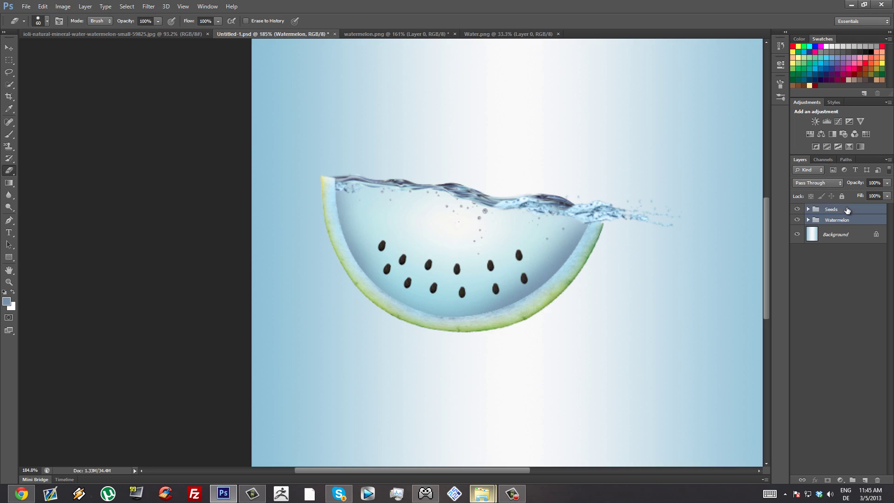
{"action": "key", "text": "ctrl+g"}
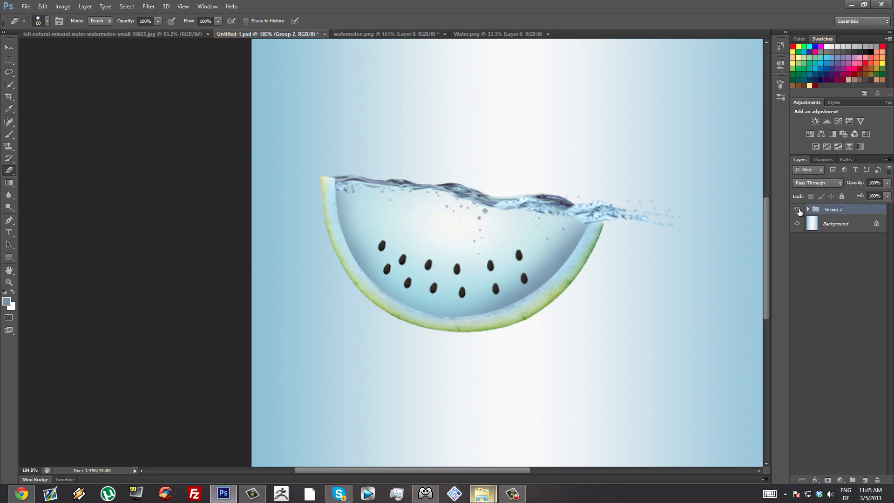
{"action": "double_click", "coordinate": [830, 210]}
{"action": "key", "text": "Return"}
Duplicate the Watermelon Complete group, flip the copy vertically at about -62.7% height, and place it directly beneath the original as a reflection
{"action": "left_click_drag", "start_coordinate": [806, 206], "coordinate": [864, 480]}
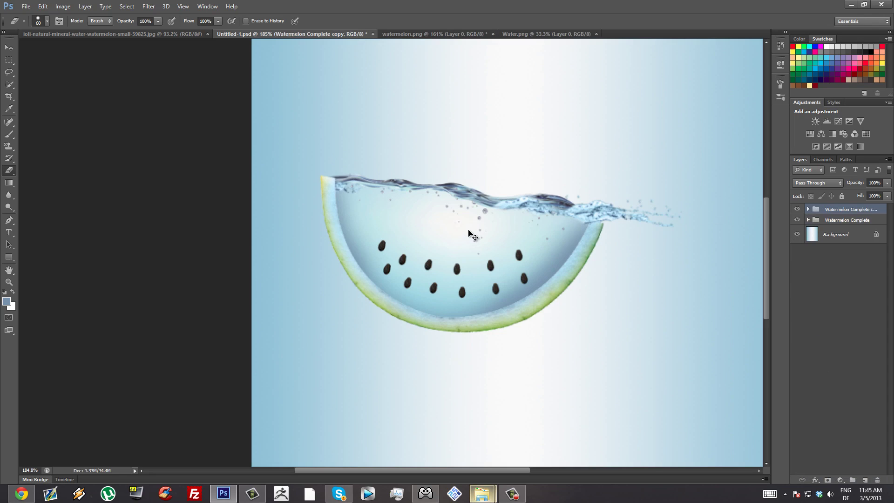
{"action": "key", "text": "ctrl+t"}
{"action": "left_click_drag", "start_coordinate": [485, 134], "coordinate": [497, 466]}
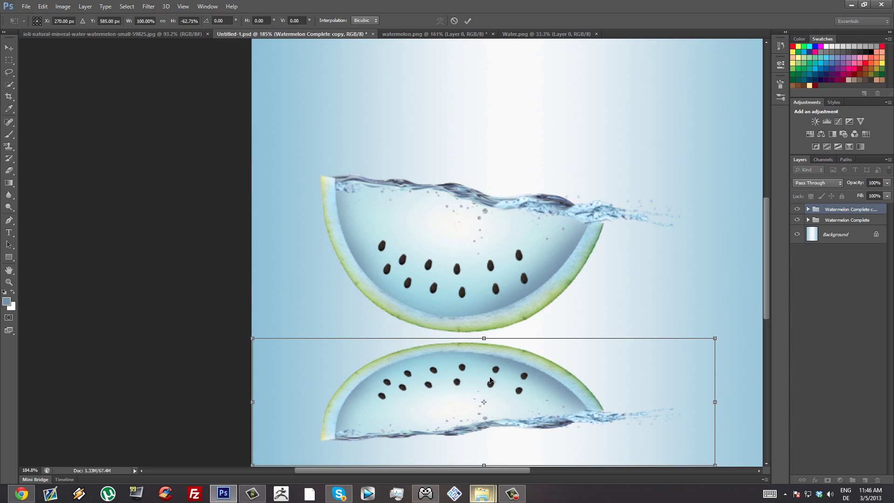
{"action": "left_click_drag", "start_coordinate": [487, 356], "coordinate": [489, 374]}
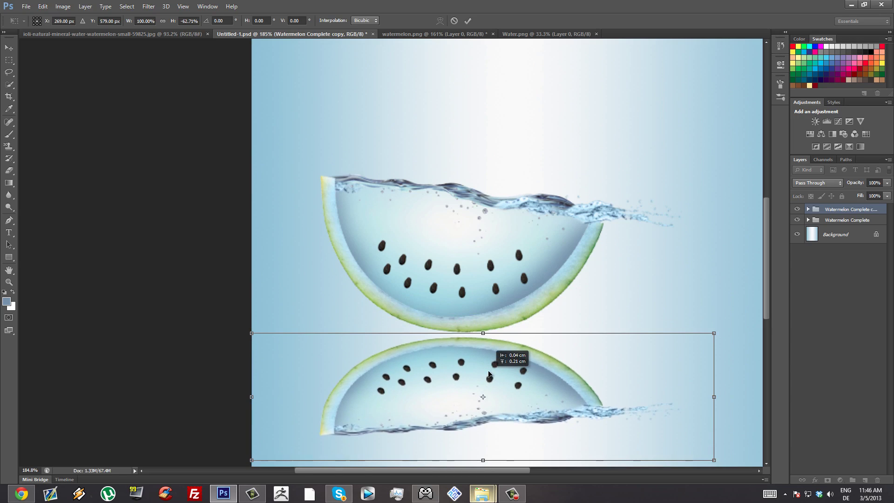
{"action": "key", "text": "Return"}
{"action": "key", "text": "e"}
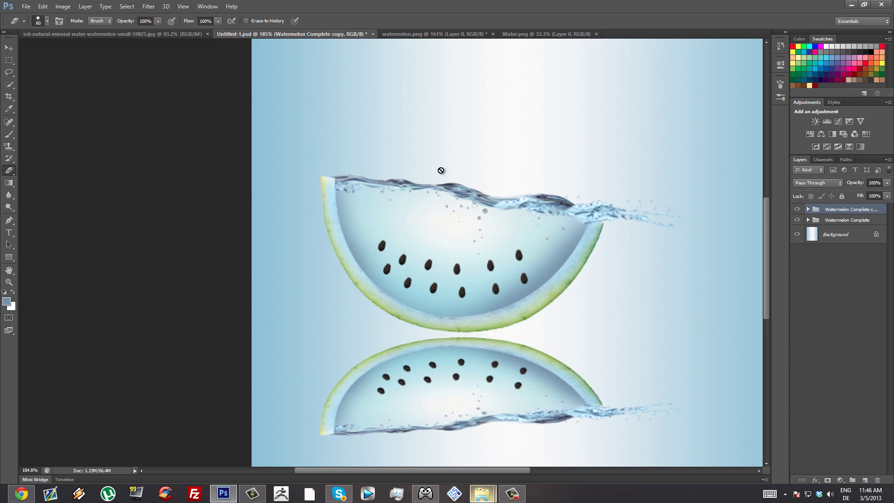
Lower the flipped copy's opacity to 16% and move it up against the bottom of the rind
{"action": "left_click_drag", "start_coordinate": [858, 187], "coordinate": [669, 191]}
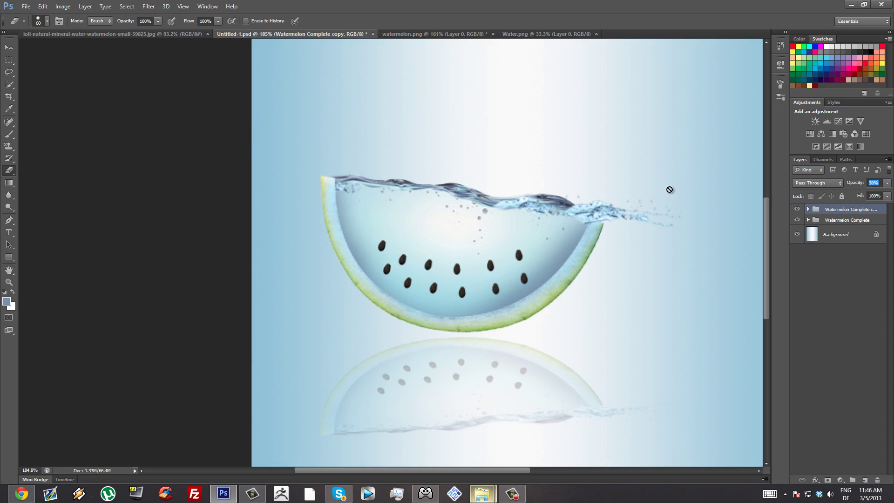
{"action": "left_click_drag", "start_coordinate": [494, 353], "coordinate": [491, 346]}
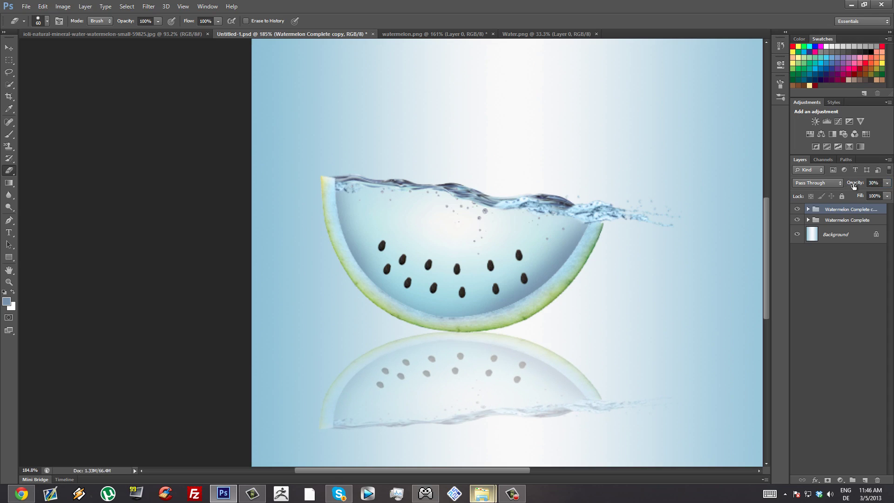
{"action": "left_click_drag", "start_coordinate": [854, 185], "coordinate": [845, 186]}
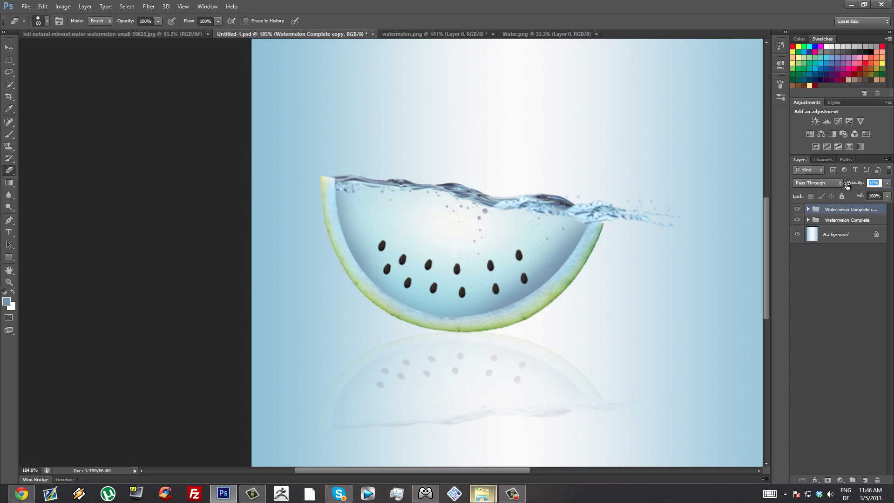
{"action": "left_click_drag", "start_coordinate": [566, 356], "coordinate": [578, 351]}
{"action": "scroll", "coordinate": [602, 298], "scroll_direction": "down", "scroll_amount": 7}
{"action": "scroll", "coordinate": [376, 309], "scroll_direction": "down", "scroll_amount": 2}
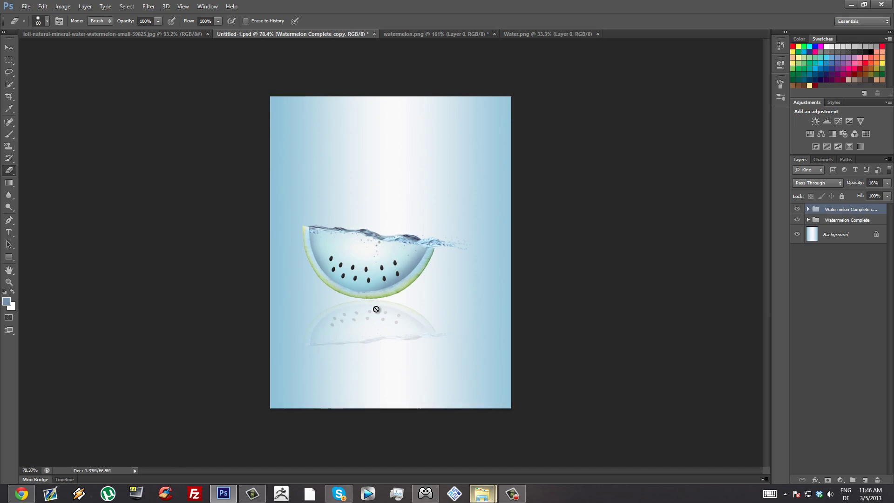
{"action": "scroll", "coordinate": [329, 328], "scroll_direction": "up", "scroll_amount": 4}
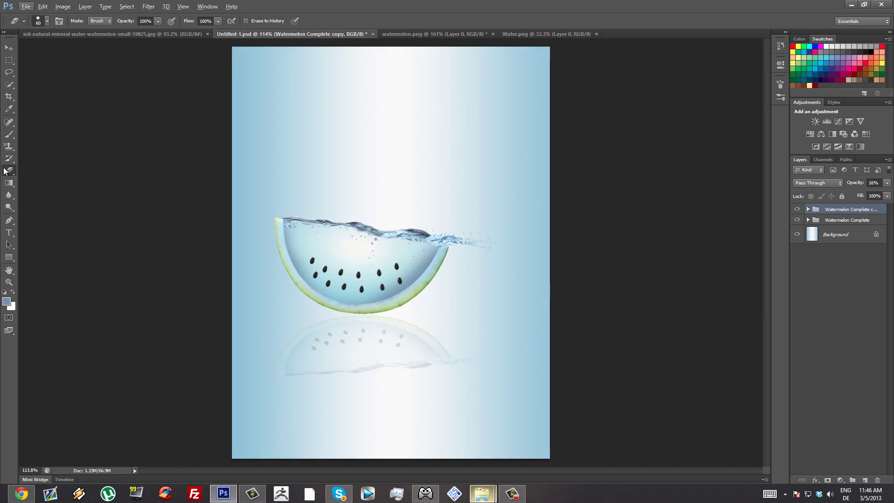
Convert the reflection group to a smart object and rasterize it into a single pixel layer
{"action": "right_click", "coordinate": [862, 209]}
{"action": "left_click", "coordinate": [835, 264]}
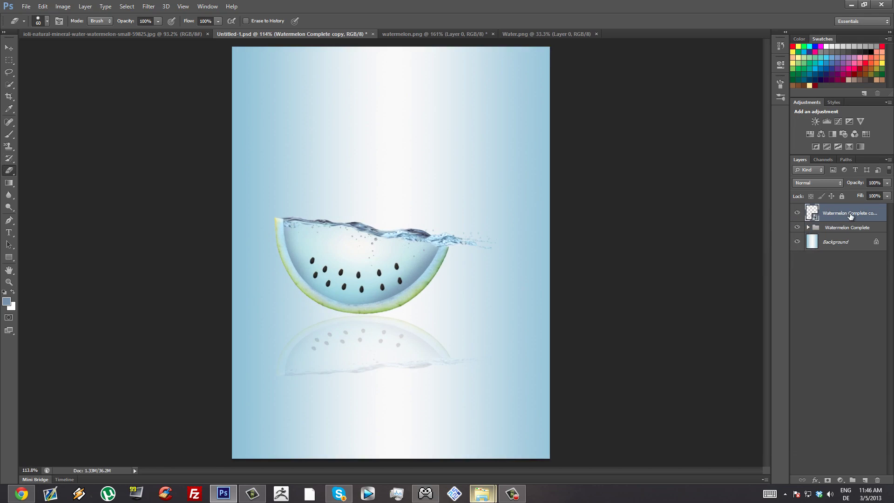
{"action": "right_click", "coordinate": [851, 214]}
{"action": "left_click", "coordinate": [775, 227]}
Erase the lower part of the reflection using a 174 px eraser
{"action": "left_click", "coordinate": [49, 21]}
{"action": "left_click_drag", "start_coordinate": [64, 52], "coordinate": [81, 54]}
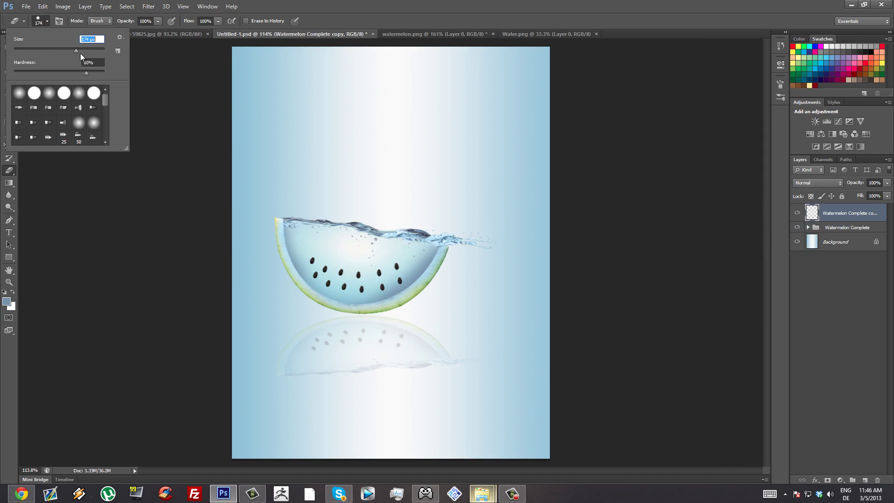
{"action": "mouse_move", "coordinate": [405, 413]}
{"action": "left_mouse_down"}
{"action": "mouse_move", "coordinate": [488, 412]}
{"action": "mouse_move", "coordinate": [357, 410]}
{"action": "mouse_move", "coordinate": [368, 406]}
{"action": "mouse_move", "coordinate": [288, 396]}
{"action": "mouse_move", "coordinate": [298, 393]}
{"action": "mouse_move", "coordinate": [241, 400]}
{"action": "mouse_move", "coordinate": [450, 399]}
{"action": "left_mouse_up"}
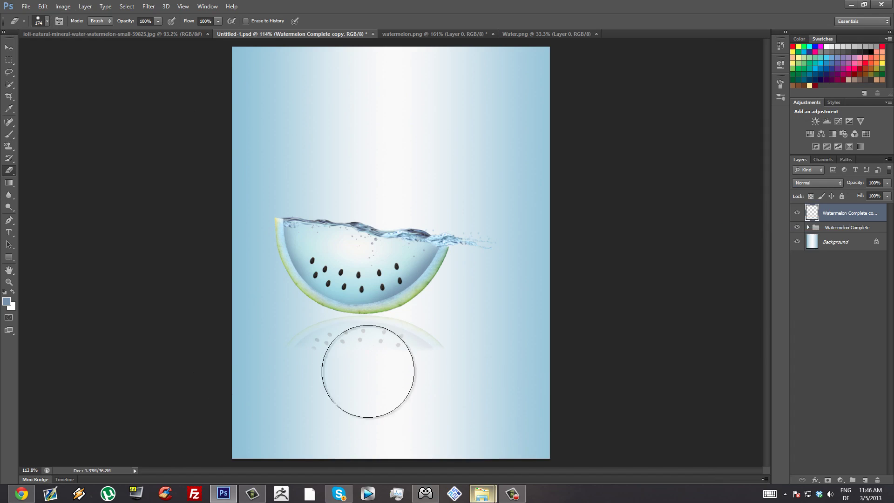
Fade the reflection's lower edge with the 174 px eraser at 0% hardness and save the document
{"action": "left_click", "coordinate": [41, 21]}
{"action": "left_click_drag", "start_coordinate": [66, 73], "coordinate": [1, 74]}
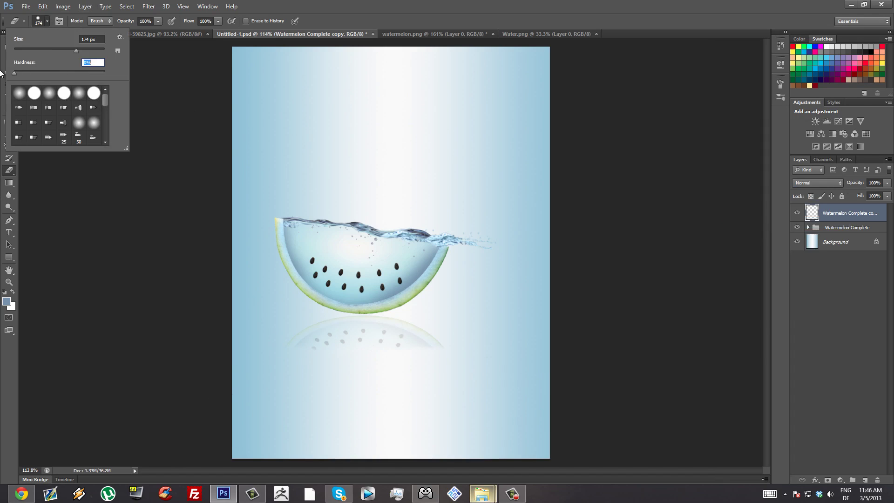
{"action": "left_click", "coordinate": [47, 22]}
{"action": "mouse_move", "coordinate": [502, 394]}
{"action": "left_mouse_down"}
{"action": "mouse_move", "coordinate": [297, 389]}
{"action": "mouse_move", "coordinate": [350, 396]}
{"action": "left_mouse_up"}
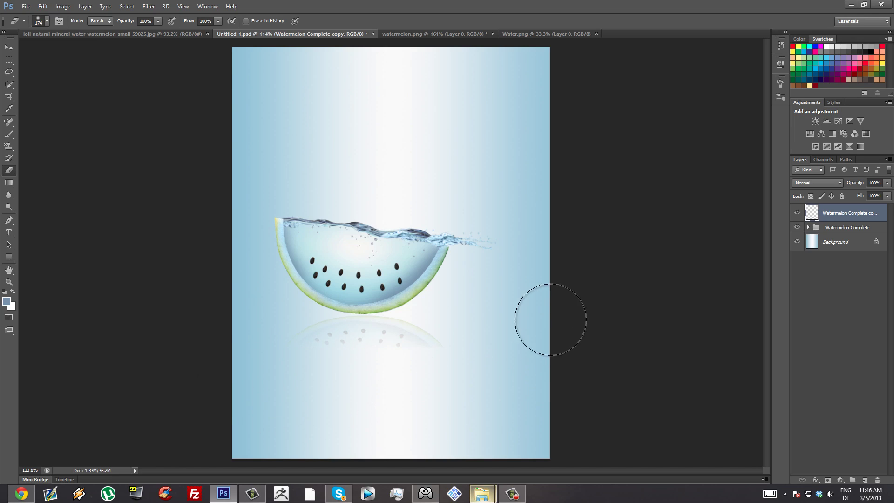
{"action": "key", "text": "ctrl+s"}
Nudge the faded reflection slightly closer to the bottom of the rind
{"action": "scroll", "coordinate": [346, 376], "scroll_direction": "up", "scroll_amount": 4}
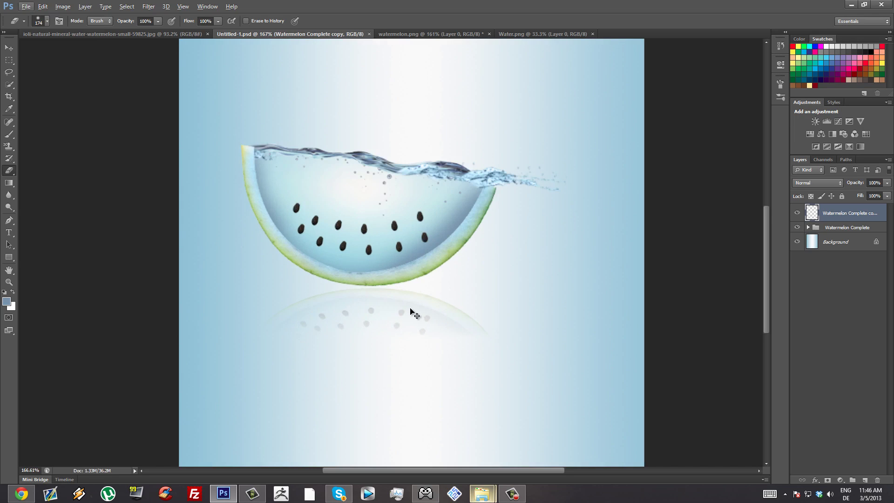
{"action": "left_click_drag", "start_coordinate": [410, 307], "coordinate": [418, 311]}
{"action": "scroll", "coordinate": [385, 335], "scroll_direction": "up", "scroll_amount": 2}
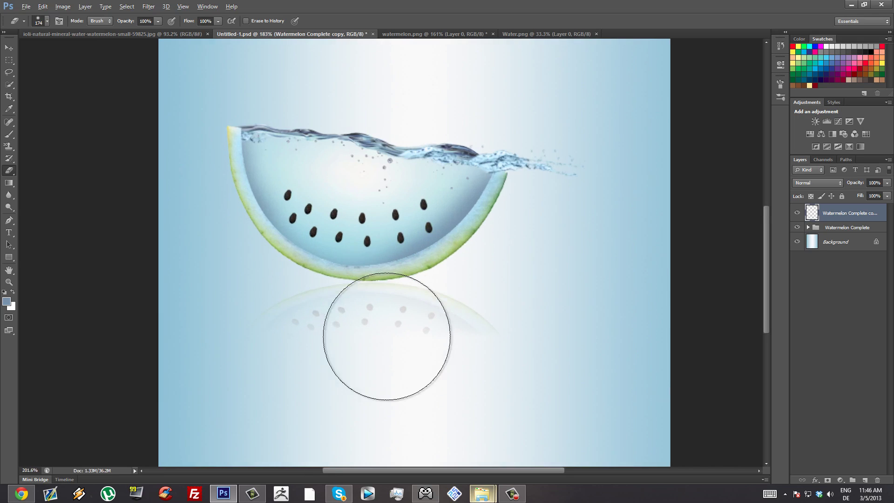
Create a new layer above the Watermelon Complete group and move it above the reflection layer
{"action": "left_click", "coordinate": [836, 230]}
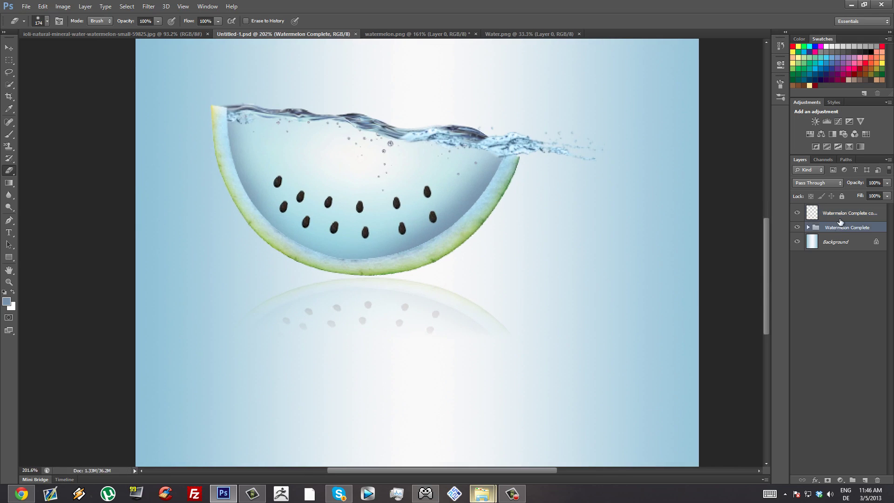
{"action": "left_click", "coordinate": [862, 479]}
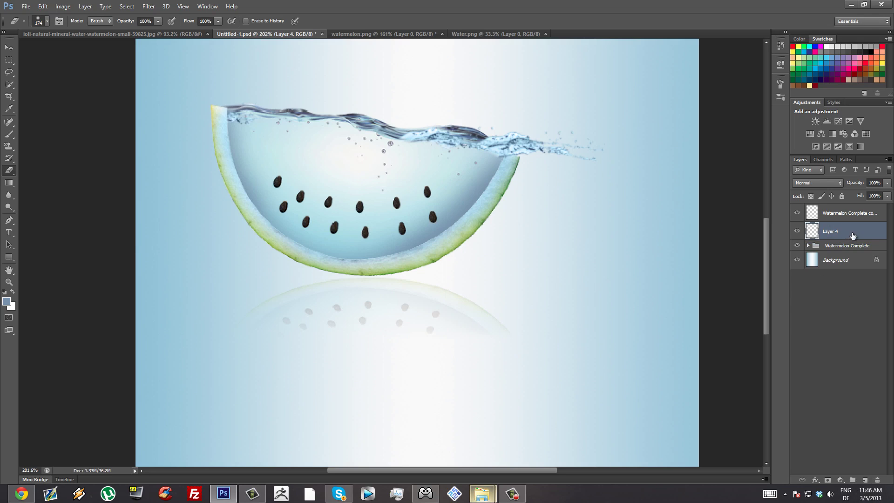
{"action": "left_click_drag", "start_coordinate": [844, 224], "coordinate": [847, 212]}
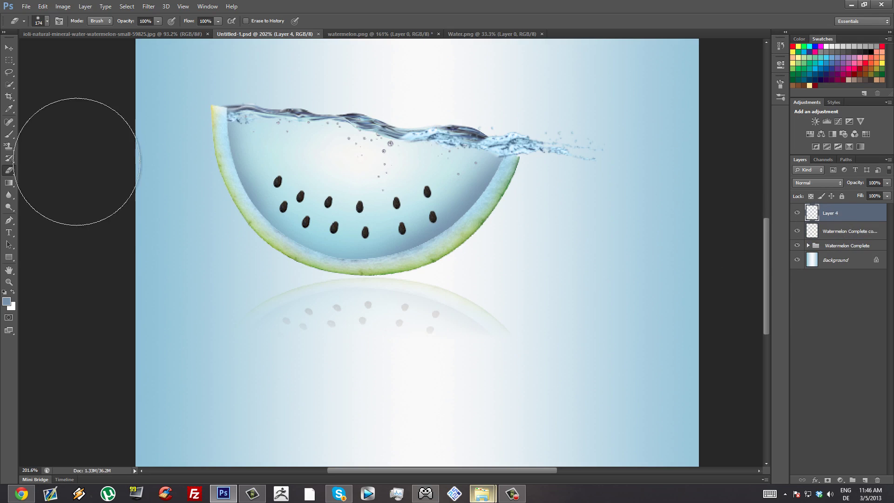
Paint a horizontal band across the rind's base with a soft 43 px brush, using a dark blue-grey sampled from the water
{"action": "left_click", "coordinate": [8, 134]}
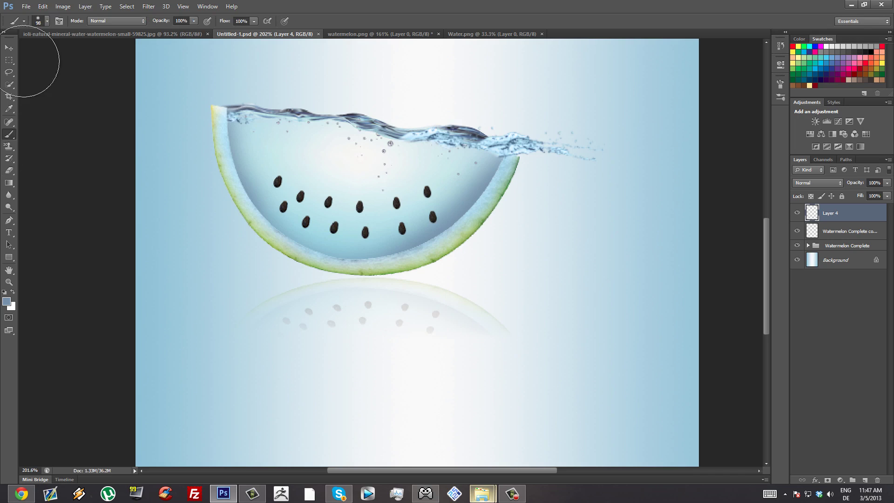
{"action": "left_click", "coordinate": [40, 23]}
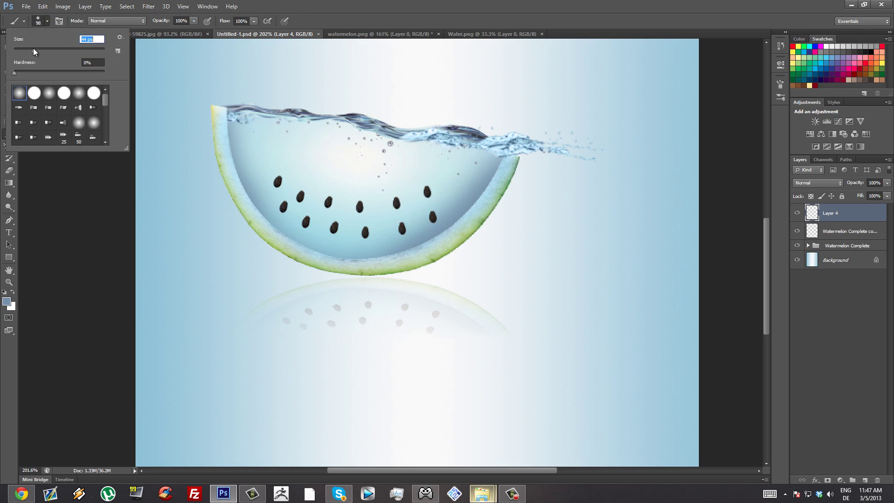
{"action": "left_click_drag", "start_coordinate": [33, 49], "coordinate": [32, 48]}
{"action": "left_click", "coordinate": [868, 210]}
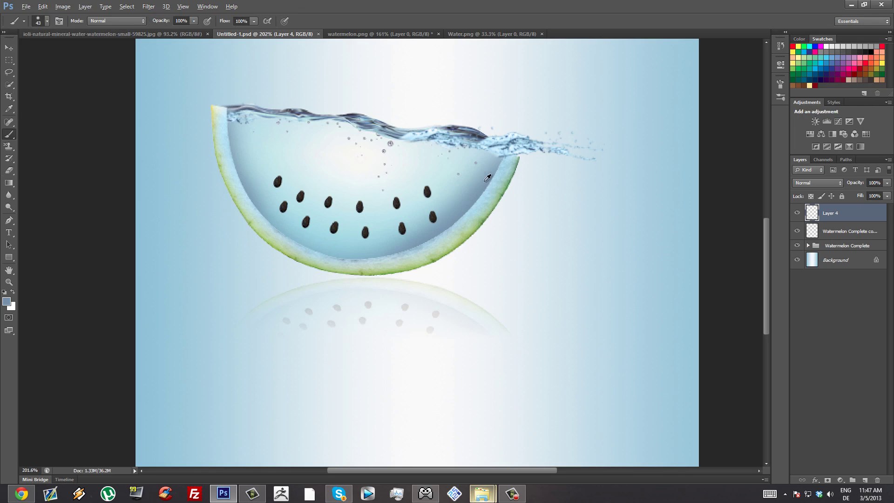
{"action": "mouse_move", "coordinate": [487, 179]}
{"action": "left_mouse_down"}
{"action": "mouse_move", "coordinate": [459, 153]}
{"action": "mouse_move", "coordinate": [471, 130]}
{"action": "left_mouse_up"}
{"action": "mouse_move", "coordinate": [233, 276]}
{"action": "left_mouse_down"}
{"action": "mouse_move", "coordinate": [316, 285]}
{"action": "mouse_move", "coordinate": [571, 274]}
{"action": "mouse_move", "coordinate": [425, 282]}
{"action": "mouse_move", "coordinate": [148, 265]}
{"action": "mouse_move", "coordinate": [159, 265]}
{"action": "left_mouse_up"}
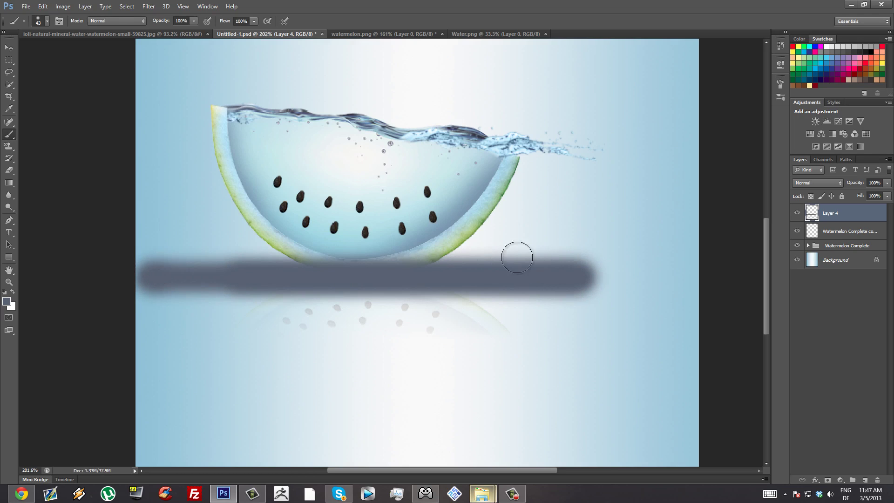
Fade both ends of the painted band with the 174 px eraser
{"action": "key", "text": "e"}
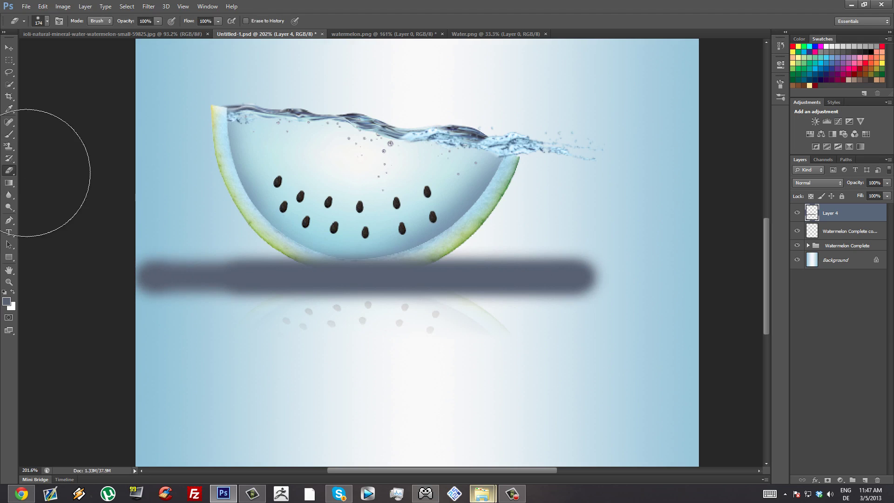
{"action": "left_click_drag", "start_coordinate": [565, 273], "coordinate": [635, 286]}
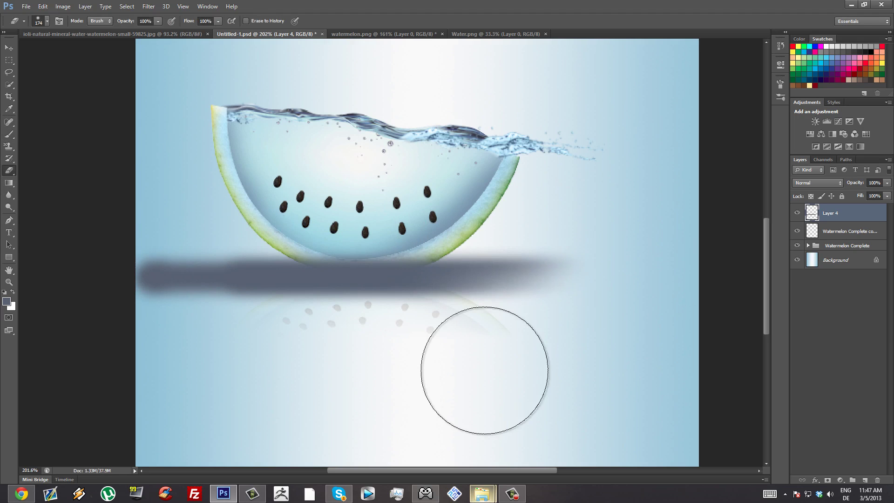
{"action": "left_click_drag", "start_coordinate": [484, 370], "coordinate": [263, 389]}
{"action": "key", "text": "ctrl+z"}
{"action": "left_click_drag", "start_coordinate": [605, 348], "coordinate": [653, 277]}
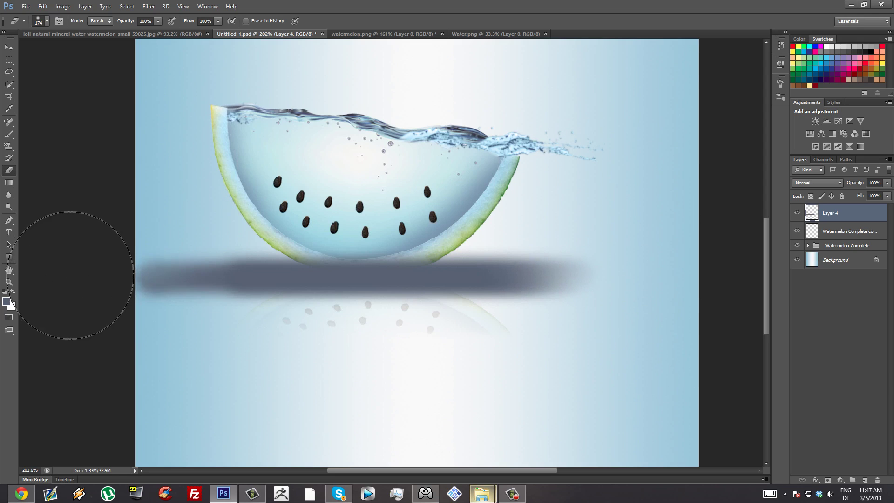
{"action": "mouse_move", "coordinate": [70, 276]}
{"action": "left_mouse_down"}
{"action": "mouse_move", "coordinate": [103, 379]}
{"action": "mouse_move", "coordinate": [141, 390]}
{"action": "left_mouse_up"}
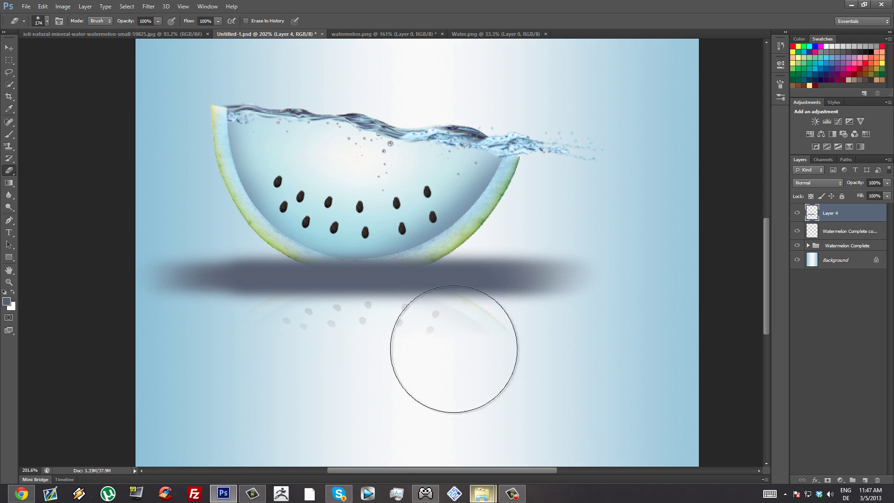
Convert the Background into a regular layer and move the painted band's layer beneath the Watermelon Complete group
{"action": "left_click_drag", "start_coordinate": [839, 215], "coordinate": [847, 249]}
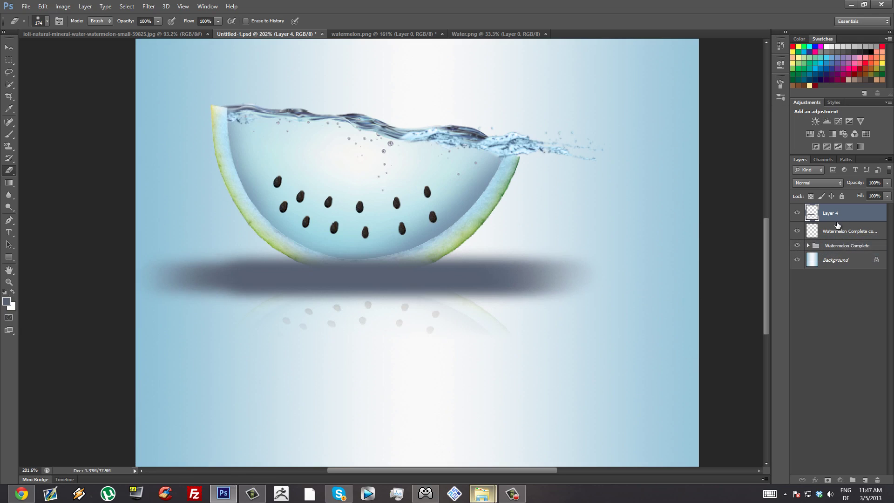
{"action": "left_click", "coordinate": [852, 262]}
{"action": "double_click", "coordinate": [847, 259]}
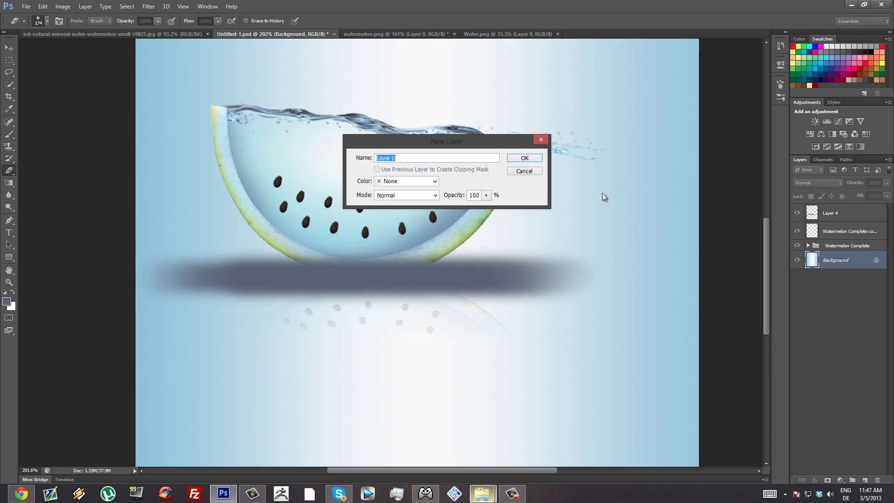
{"action": "left_click", "coordinate": [526, 159]}
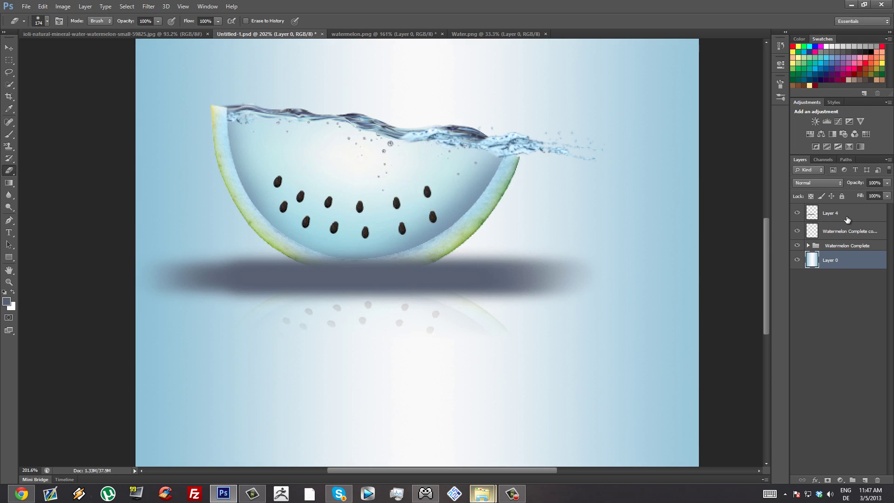
{"action": "left_click_drag", "start_coordinate": [847, 219], "coordinate": [849, 254]}
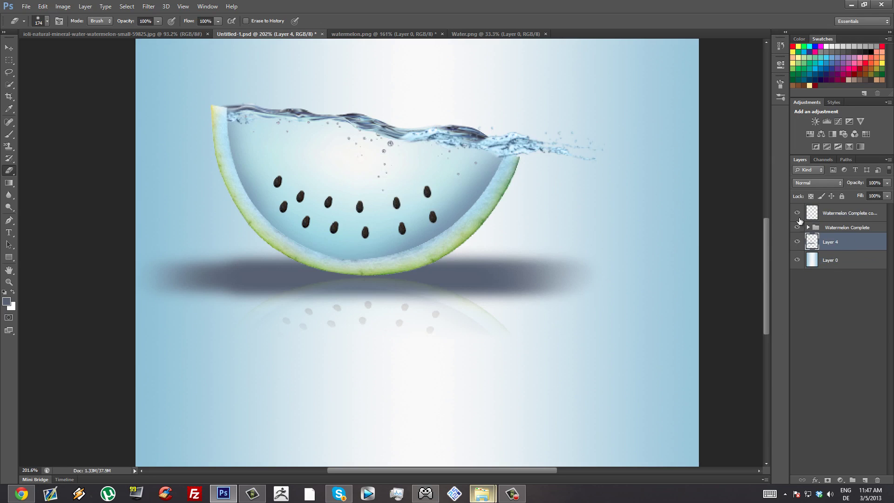
Hide the reflection layer and rename the painted band's layer as Shadow
{"action": "left_click", "coordinate": [796, 214]}
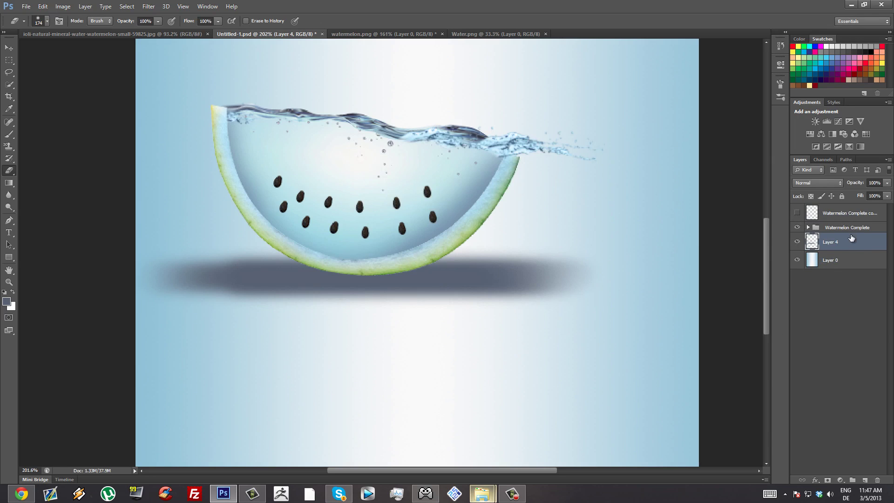
{"action": "left_click", "coordinate": [849, 215]}
{"action": "left_click", "coordinate": [821, 247]}
{"action": "double_click", "coordinate": [829, 241]}
{"action": "type", "text": "Shadow"}
{"action": "key", "text": "Return"}
Set the Shadow layer to Multiply at 46% opacity and flatten the band to 58.82% of its height
{"action": "left_click", "coordinate": [818, 182]}
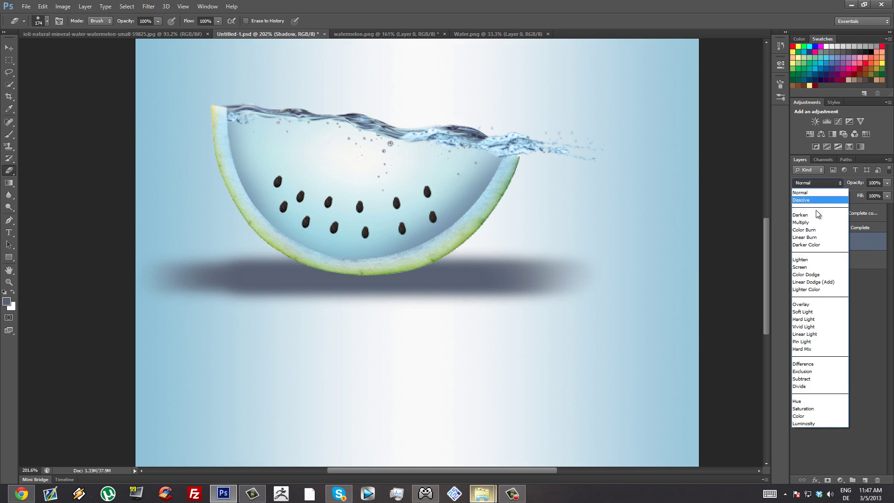
{"action": "left_click", "coordinate": [811, 222]}
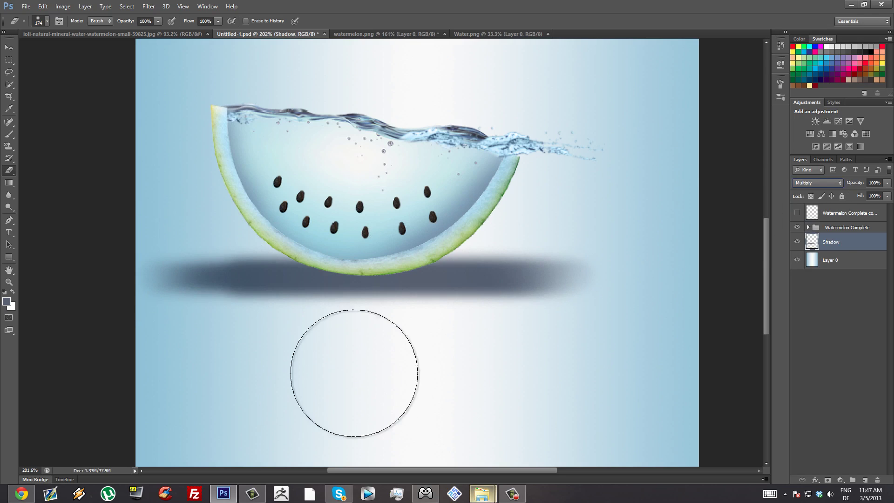
{"action": "key", "text": "ctrl+t"}
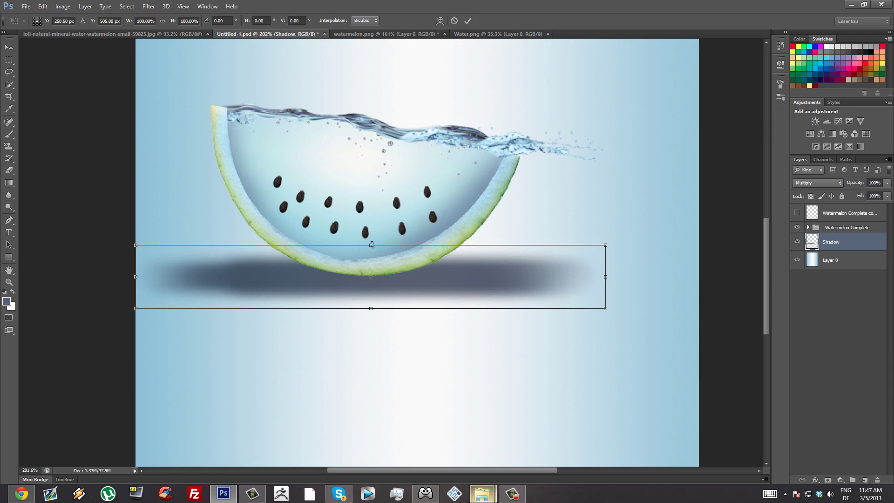
{"action": "left_click_drag", "start_coordinate": [371, 245], "coordinate": [392, 273]}
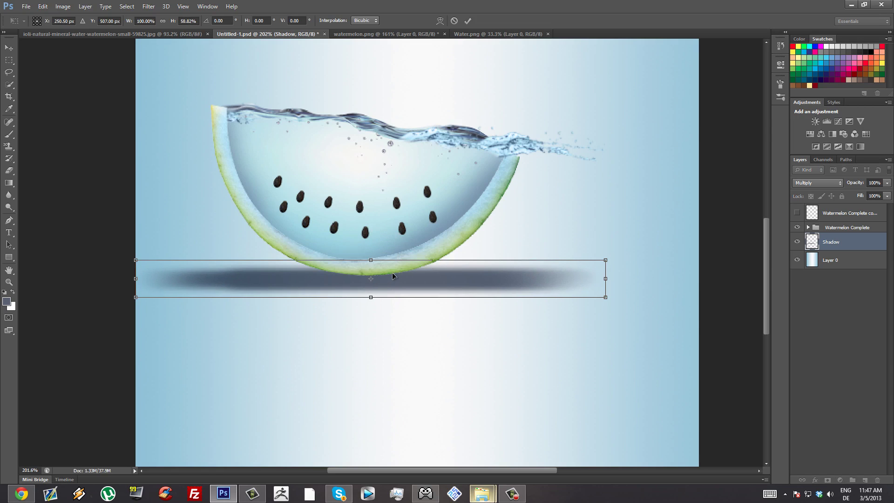
{"action": "key", "text": "Return"}
{"action": "key", "text": "e"}
{"action": "left_click_drag", "start_coordinate": [851, 185], "coordinate": [827, 183]}
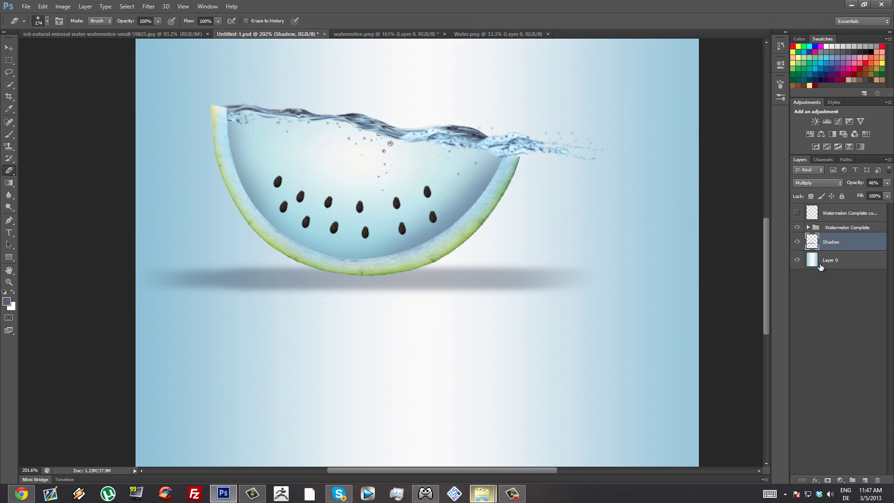
Duplicate the Shadow layer, set the copy to 40% opacity and narrow it around the rind's base
{"action": "key", "text": "ctrl+j"}
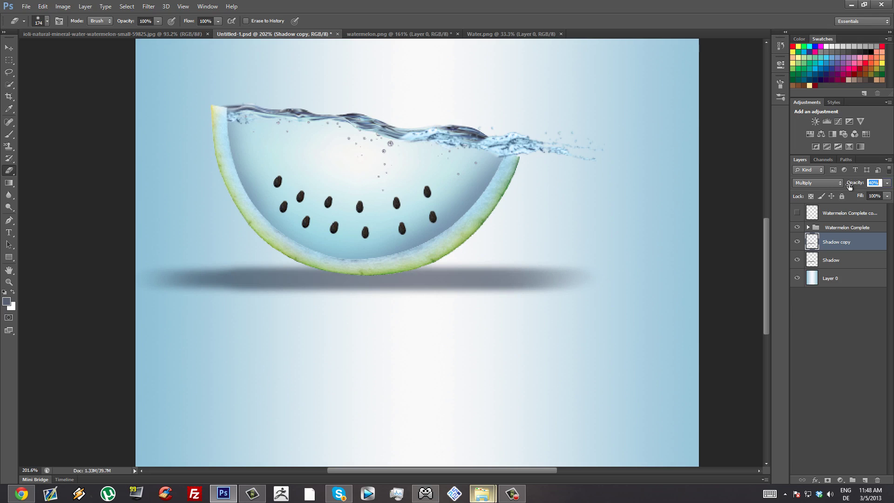
{"action": "left_click_drag", "start_coordinate": [849, 185], "coordinate": [849, 185]}
{"action": "key", "text": "ctrl+t"}
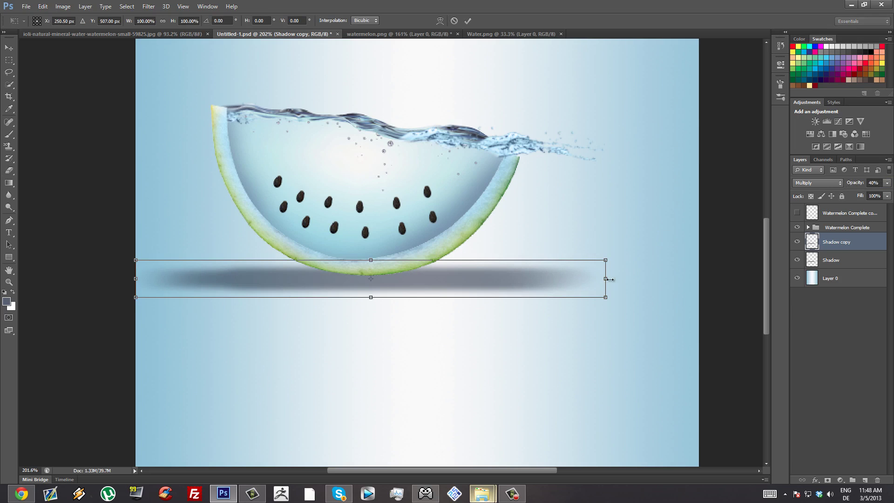
{"action": "mouse_move", "coordinate": [611, 279]}
{"action": "left_mouse_down"}
{"action": "mouse_move", "coordinate": [605, 261]}
{"action": "mouse_move", "coordinate": [397, 259]}
{"action": "left_mouse_up"}
{"action": "key", "text": "Return"}
{"action": "left_click_drag", "start_coordinate": [283, 285], "coordinate": [392, 280]}
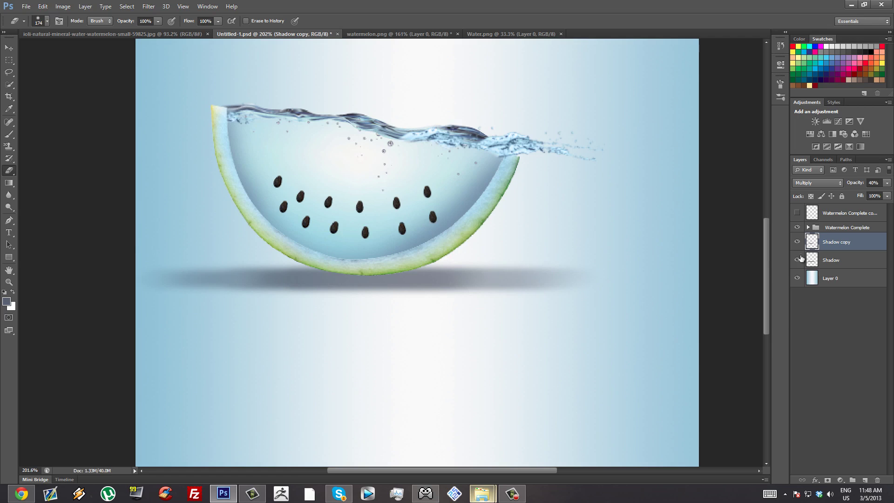
Duplicate the narrowed shadow copy and narrow this second copy further to darken the area directly under the rind
{"action": "key", "text": "ctrl+j"}
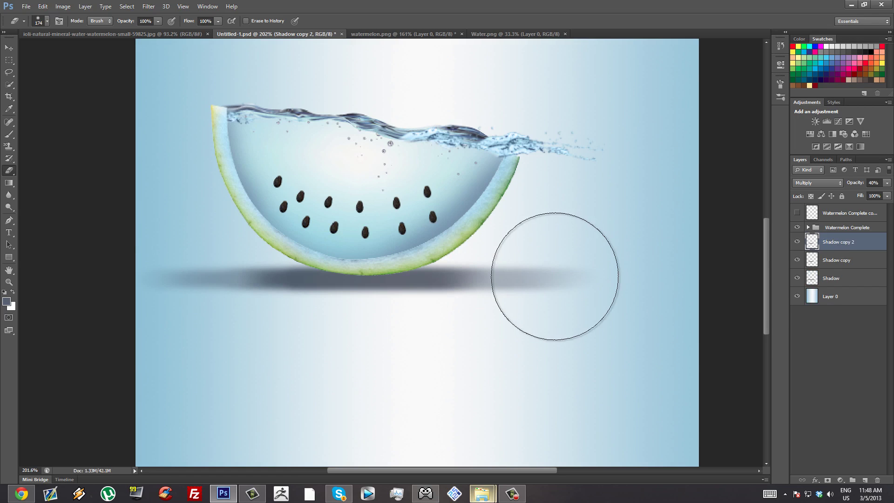
{"action": "key", "text": "ctrl+t"}
{"action": "mouse_move", "coordinate": [491, 279]}
{"action": "left_mouse_down"}
{"action": "mouse_move", "coordinate": [404, 273]}
{"action": "mouse_move", "coordinate": [422, 278]}
{"action": "mouse_move", "coordinate": [412, 270]}
{"action": "left_mouse_up"}
{"action": "key", "text": "Return"}
{"action": "key", "text": "e"}
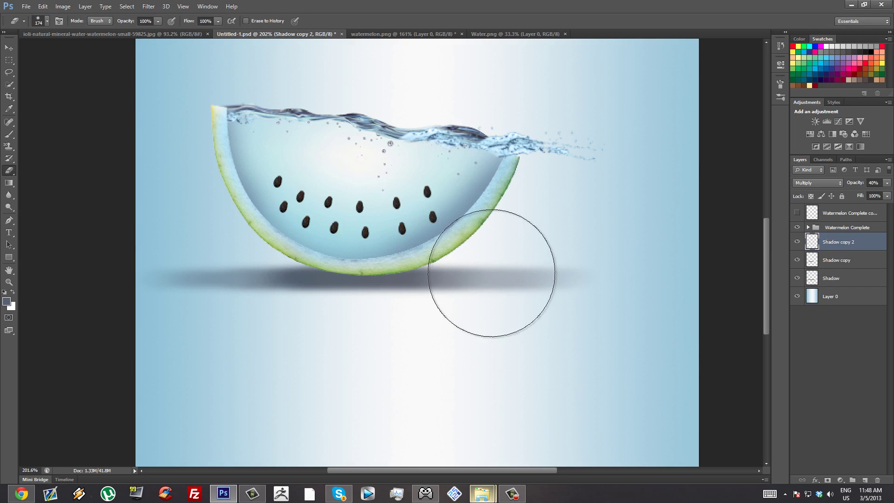
Create a new layer clipped to the Watermelon Complete group and switch to the 43 px Brush tool
{"action": "left_click", "coordinate": [858, 227]}
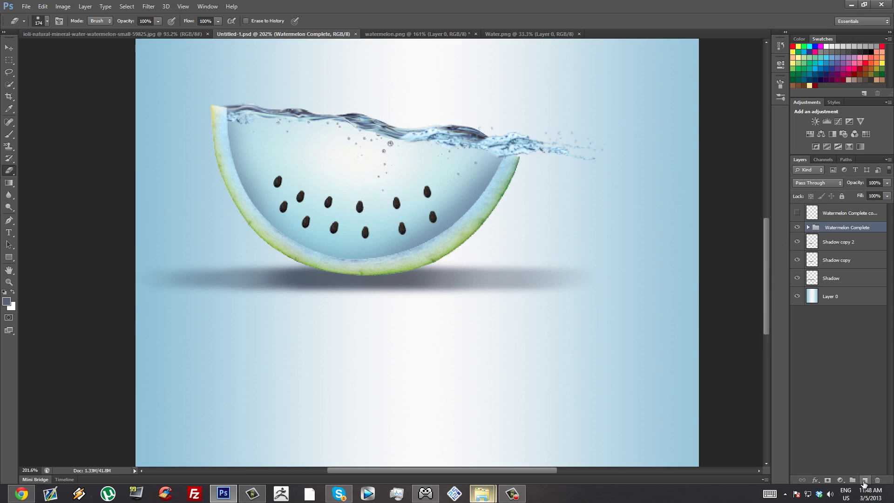
{"action": "left_click", "coordinate": [864, 482]}
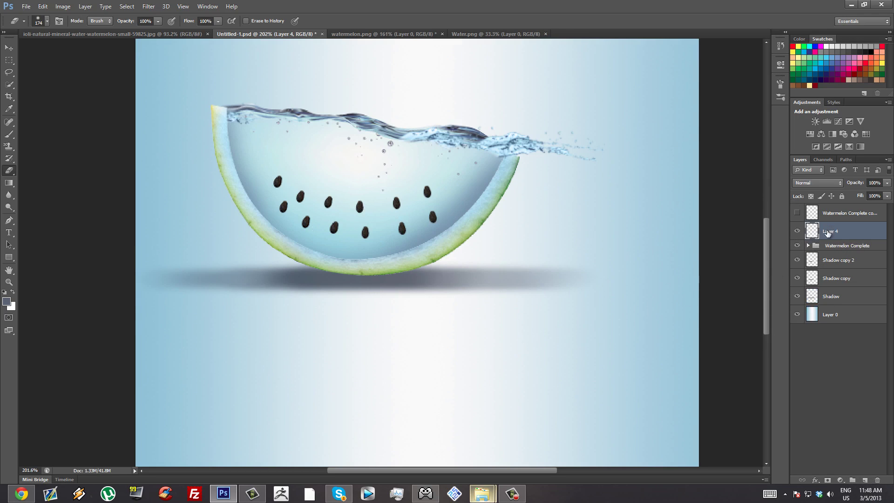
{"action": "right_click", "coordinate": [851, 230]}
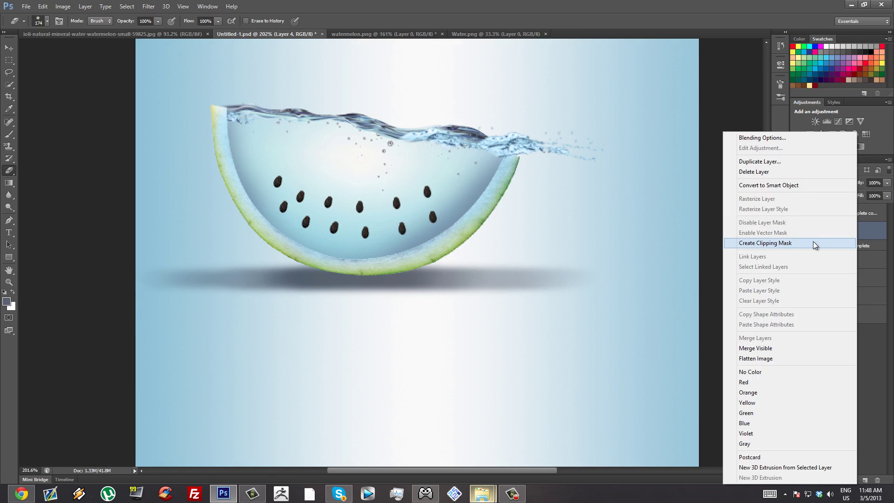
{"action": "left_click", "coordinate": [813, 244]}
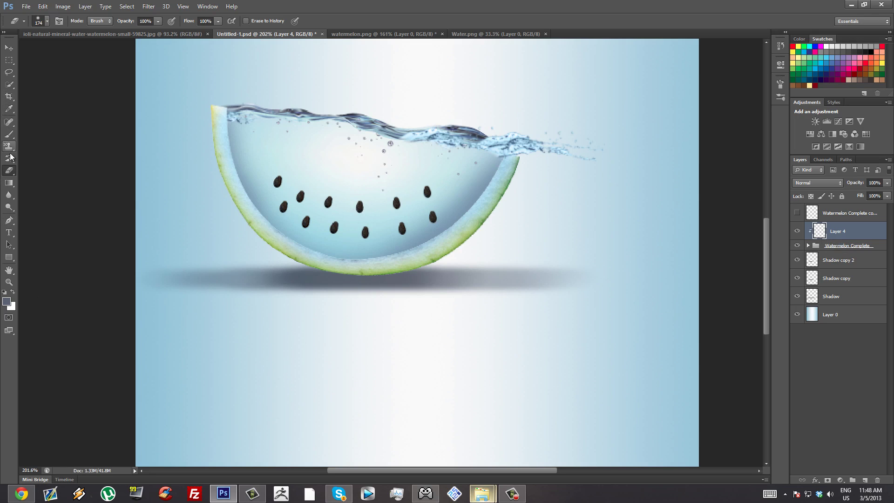
{"action": "left_click", "coordinate": [10, 135]}
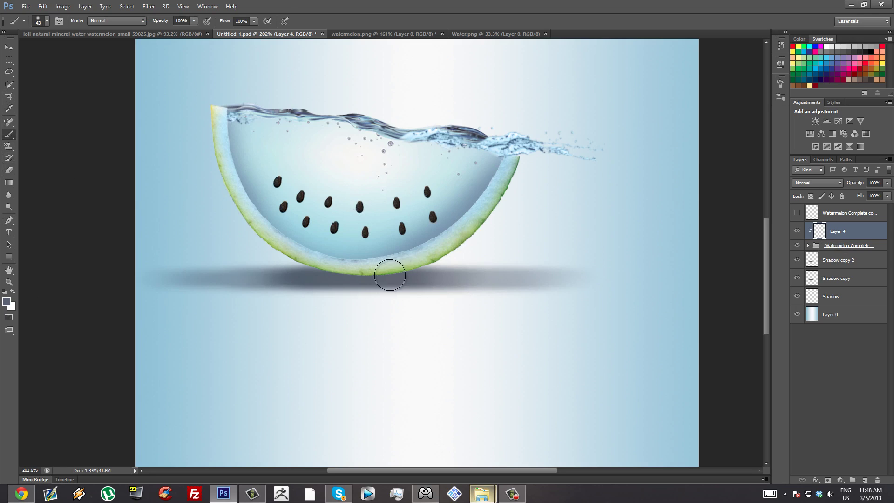
{"action": "mouse_move", "coordinate": [385, 272]}
{"action": "left_mouse_down"}
{"action": "mouse_move", "coordinate": [454, 264]}
{"action": "mouse_move", "coordinate": [418, 278]}
{"action": "mouse_move", "coordinate": [449, 265]}
{"action": "left_mouse_up"}
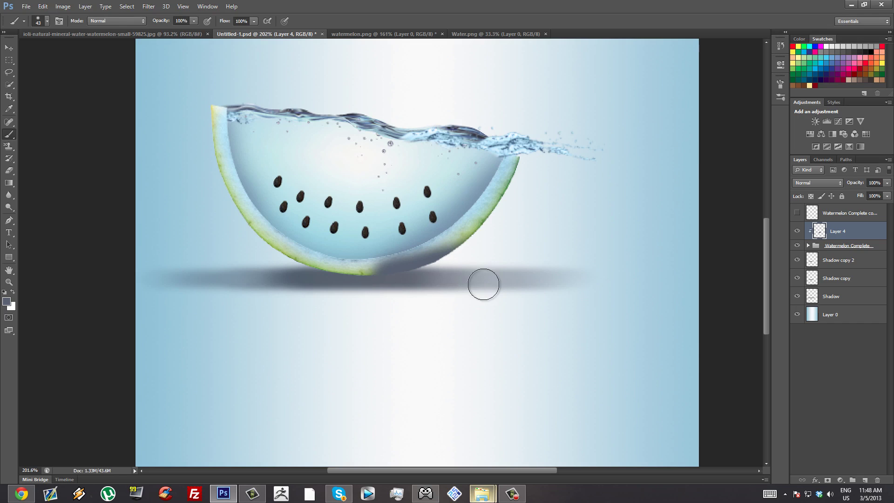
{"action": "left_click", "coordinate": [840, 496]}
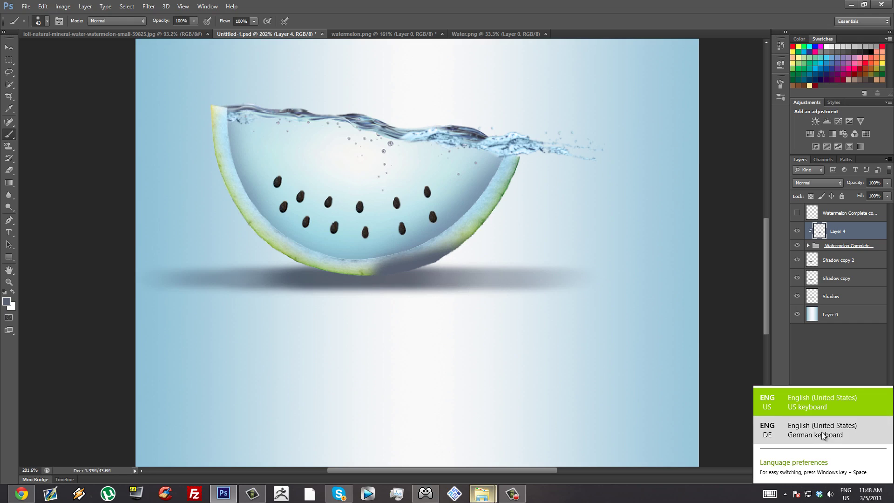
{"action": "left_click", "coordinate": [823, 436]}
{"action": "key", "text": "ctrl+z"}
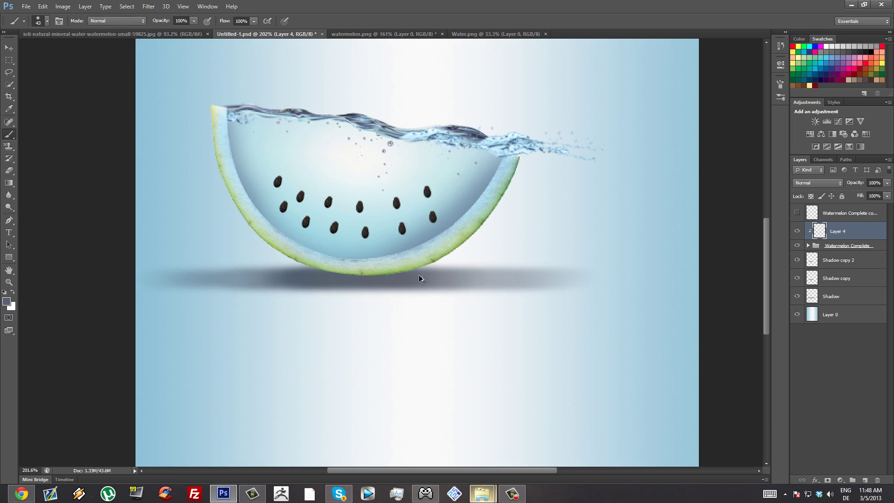
Shade the rind's bottom edge in blue-grey on the clipped layer, using Multiply at 51% opacity, and save the document
{"action": "mouse_move", "coordinate": [427, 277]}
{"action": "left_mouse_down"}
{"action": "mouse_move", "coordinate": [364, 282]}
{"action": "mouse_move", "coordinate": [254, 252]}
{"action": "mouse_move", "coordinate": [319, 286]}
{"action": "mouse_move", "coordinate": [404, 289]}
{"action": "mouse_move", "coordinate": [377, 291]}
{"action": "mouse_move", "coordinate": [440, 272]}
{"action": "left_mouse_up"}
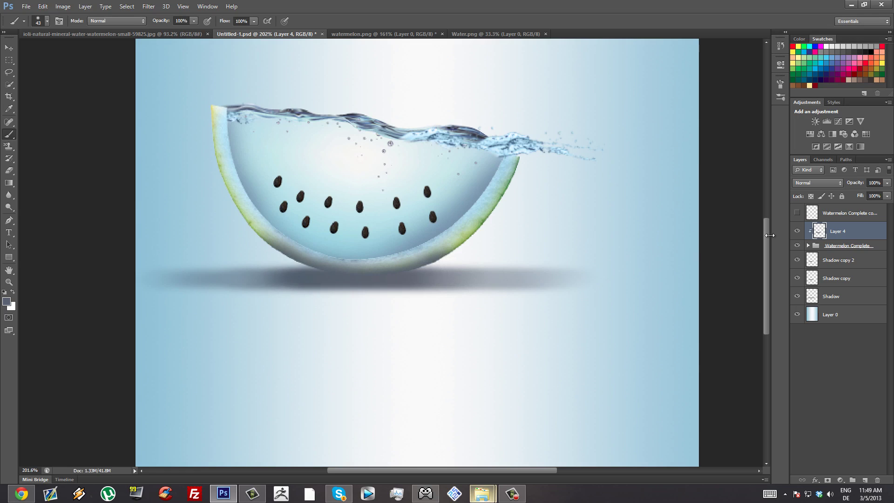
{"action": "left_click", "coordinate": [840, 185]}
{"action": "left_click", "coordinate": [815, 222]}
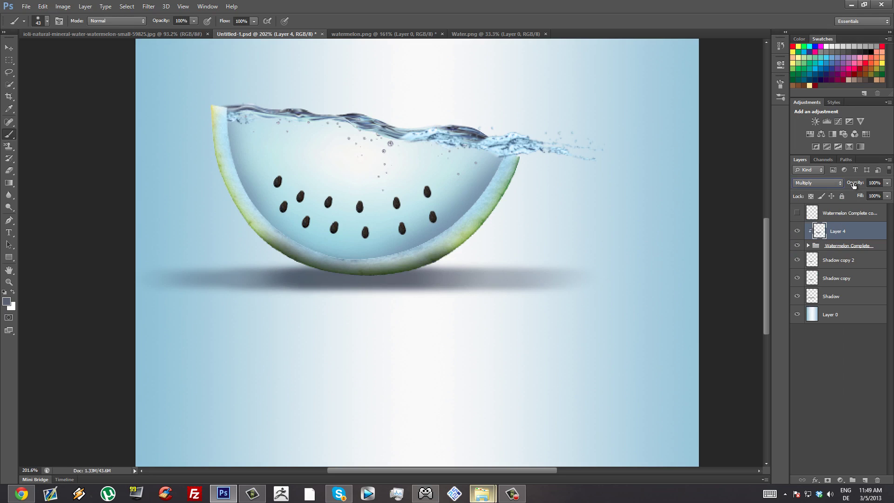
{"action": "left_click_drag", "start_coordinate": [855, 186], "coordinate": [831, 185]}
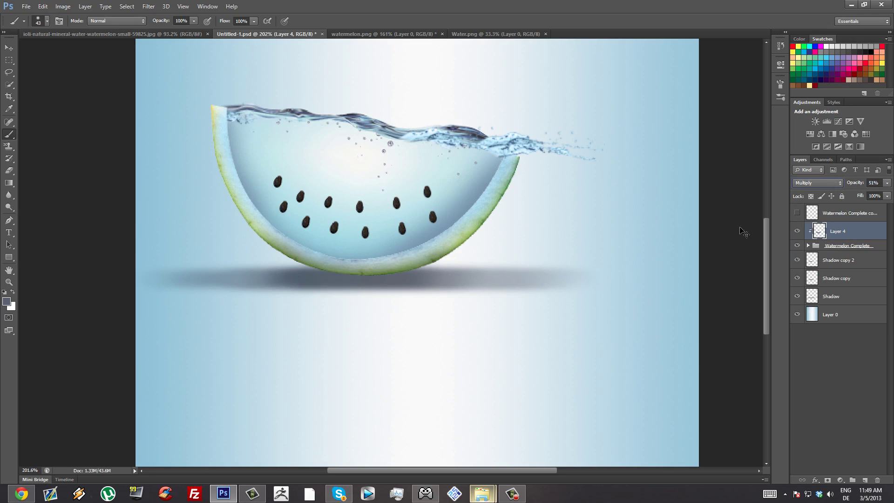
{"action": "key", "text": "ctrl+s"}
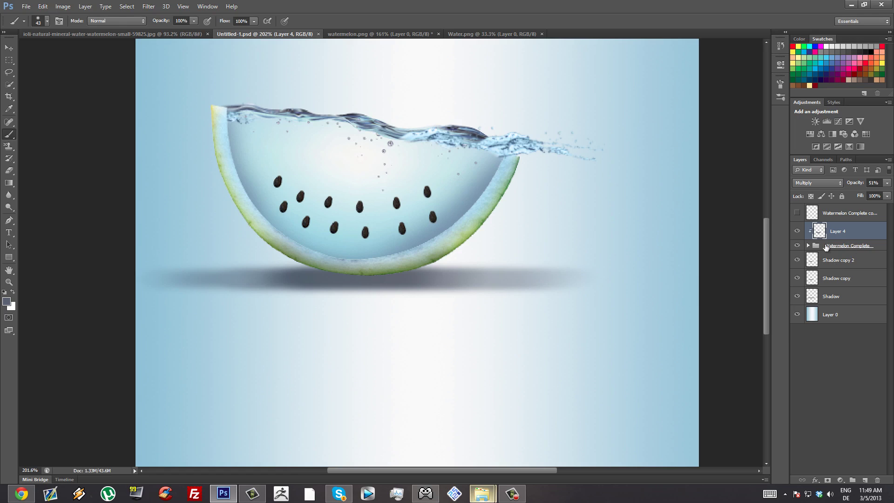
Rasterize the Watermelon layer inside the Watermelon group and toggle its visibility off and on to check which part it holds
{"action": "left_click", "coordinate": [809, 245]}
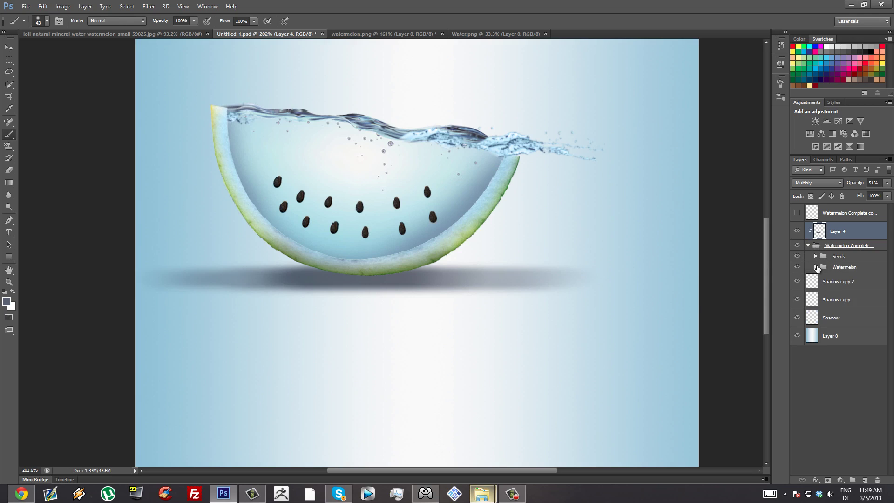
{"action": "left_click", "coordinate": [815, 267]}
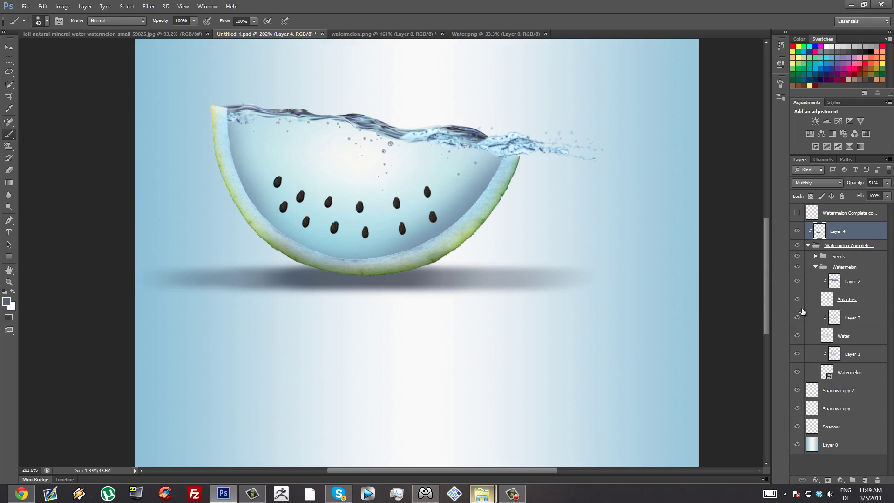
{"action": "left_click", "coordinate": [860, 373]}
{"action": "right_click", "coordinate": [867, 373]}
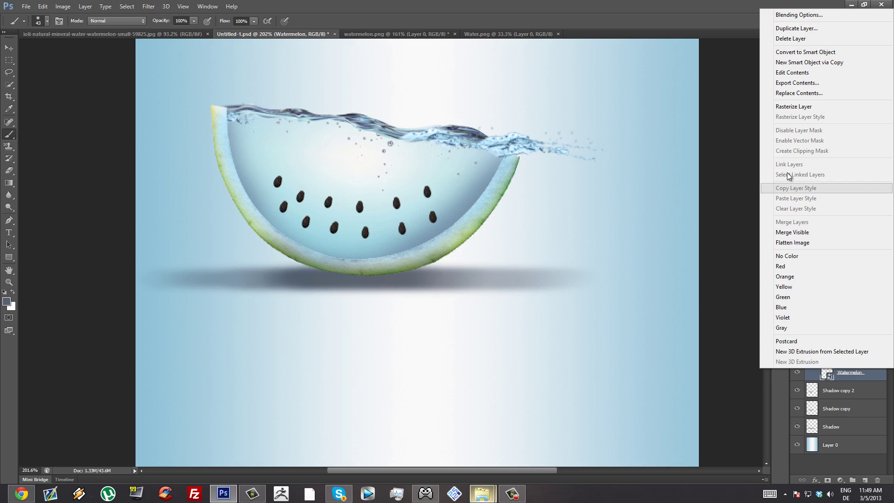
{"action": "left_click", "coordinate": [815, 110]}
{"action": "left_click", "coordinate": [797, 372]}
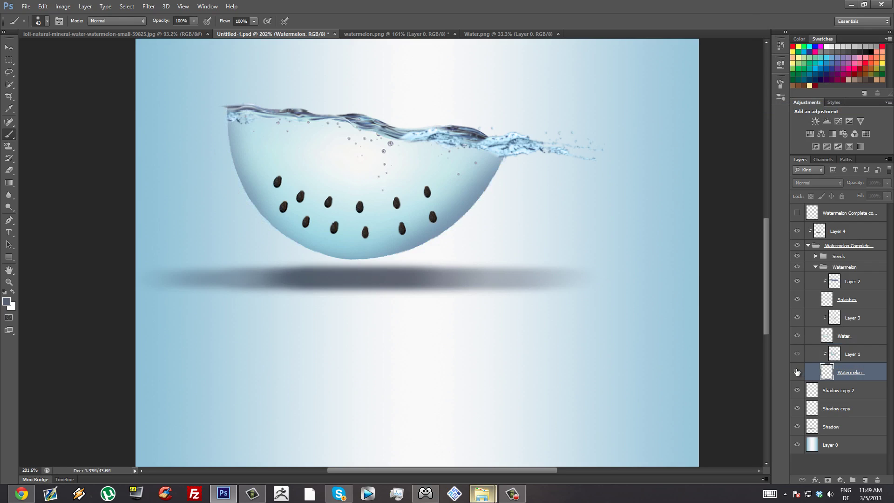
{"action": "left_click", "coordinate": [798, 372]}
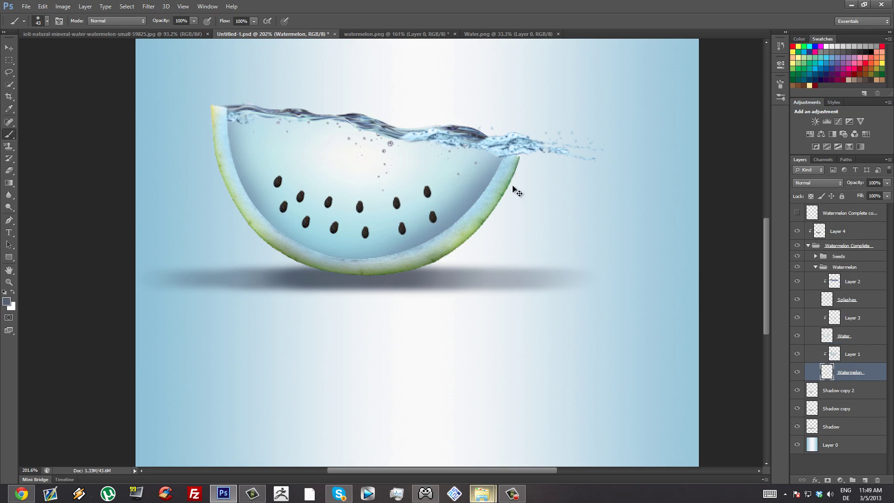
Increase the Watermelon layer's saturation to +35 with Hue/Saturation
{"action": "key", "text": "ctrl+u"}
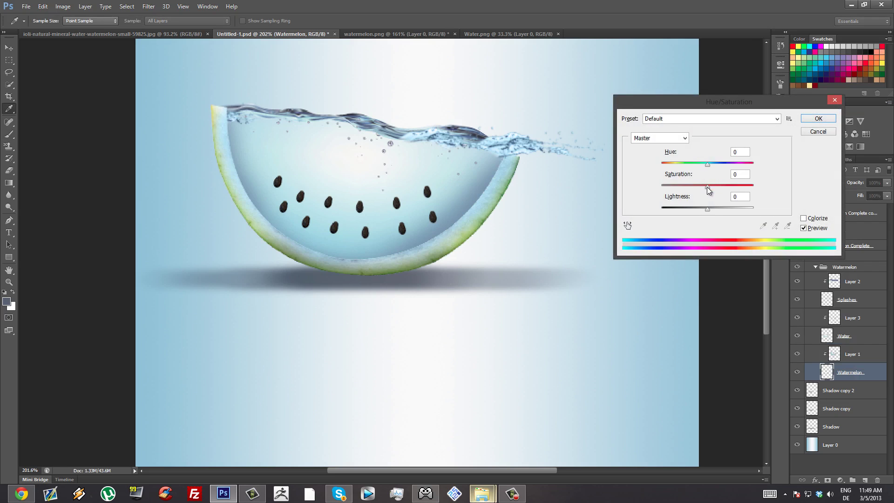
{"action": "left_click_drag", "start_coordinate": [707, 187], "coordinate": [720, 188]}
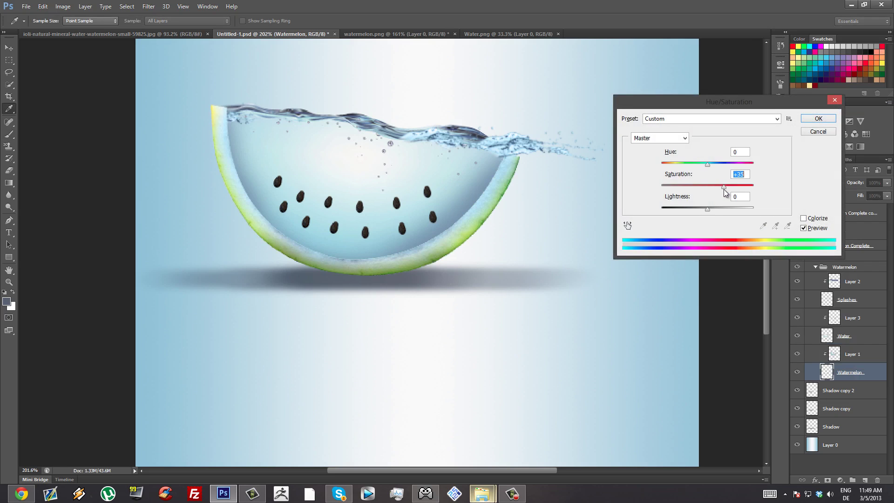
{"action": "left_click", "coordinate": [818, 118]}
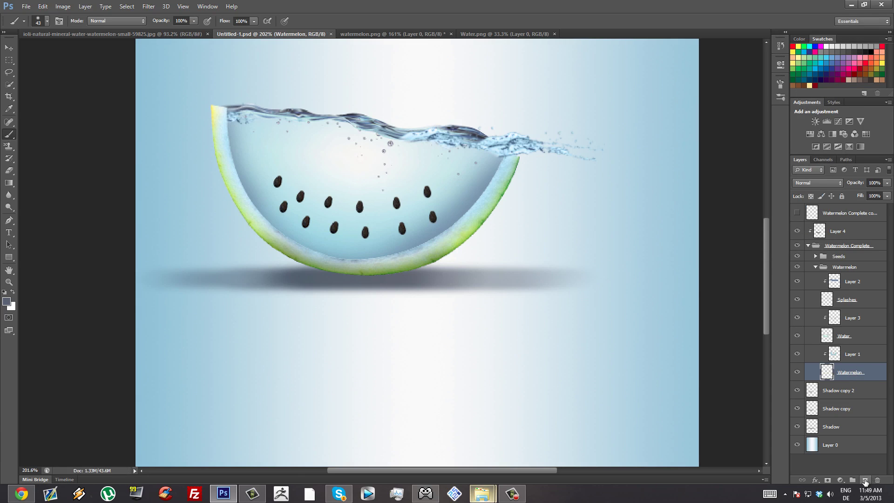
Add a new clipped layer directly above the Watermelon layer and brush blue-grey shading along the rind's inner edge
{"action": "left_click", "coordinate": [865, 480]}
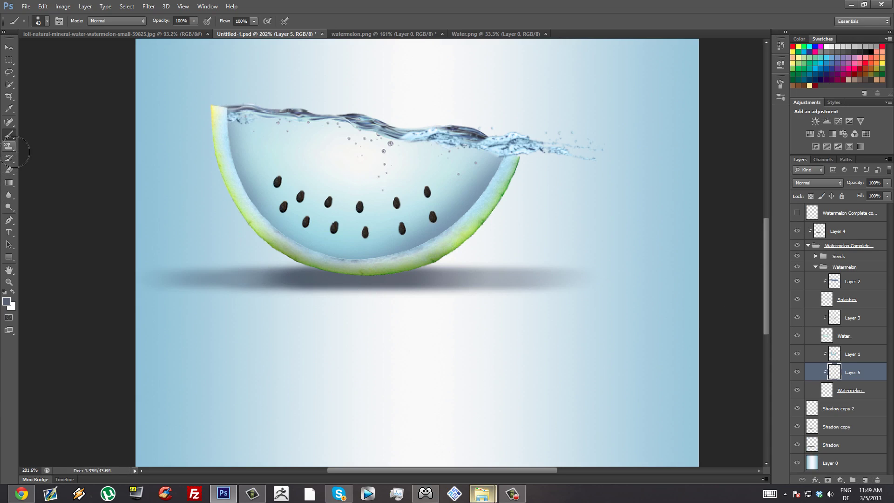
{"action": "left_click_drag", "start_coordinate": [235, 212], "coordinate": [499, 194]}
{"action": "left_click_drag", "start_coordinate": [214, 180], "coordinate": [191, 136]}
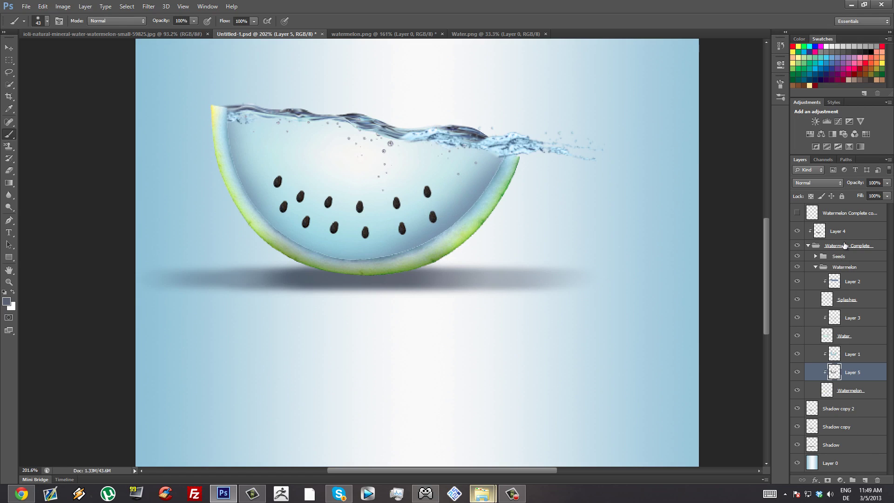
Set Layer 5 to Multiply at 24% opacity, move it above Layer 1, and save the document
{"action": "left_click", "coordinate": [831, 183]}
{"action": "left_click", "coordinate": [814, 219]}
{"action": "left_click_drag", "start_coordinate": [856, 372], "coordinate": [855, 352]}
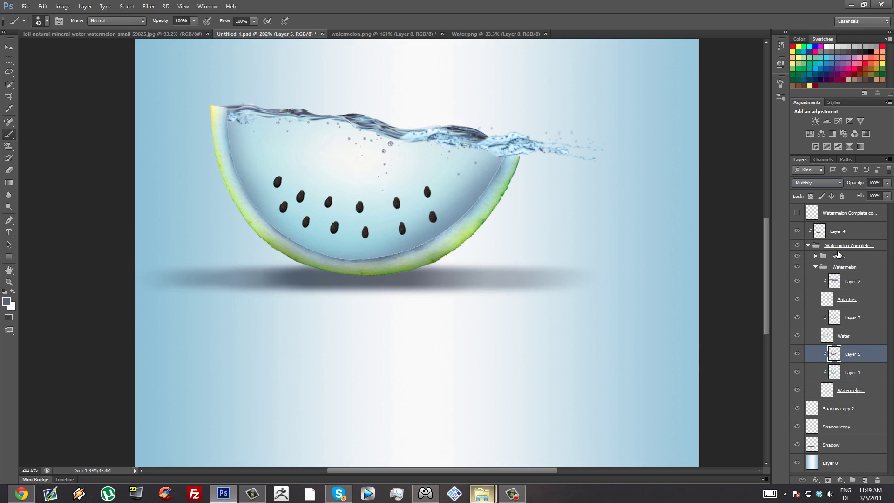
{"action": "left_click_drag", "start_coordinate": [856, 182], "coordinate": [669, 178]}
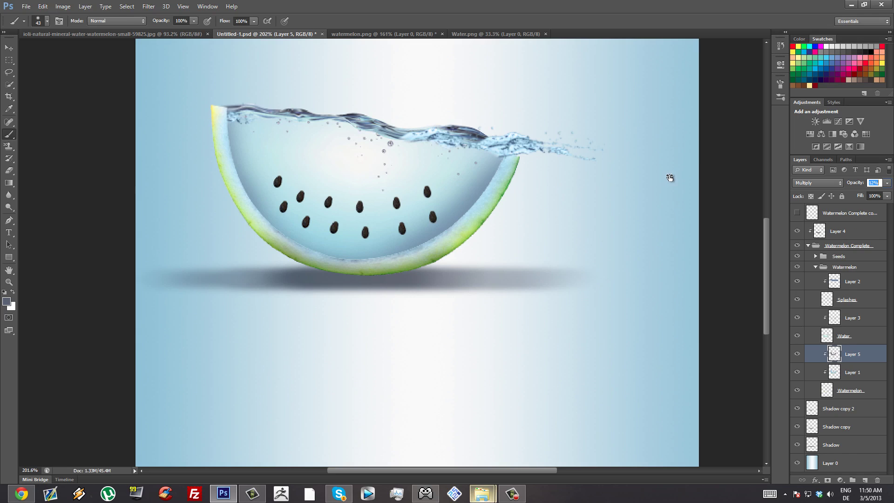
{"action": "key", "text": "ctrl+s"}
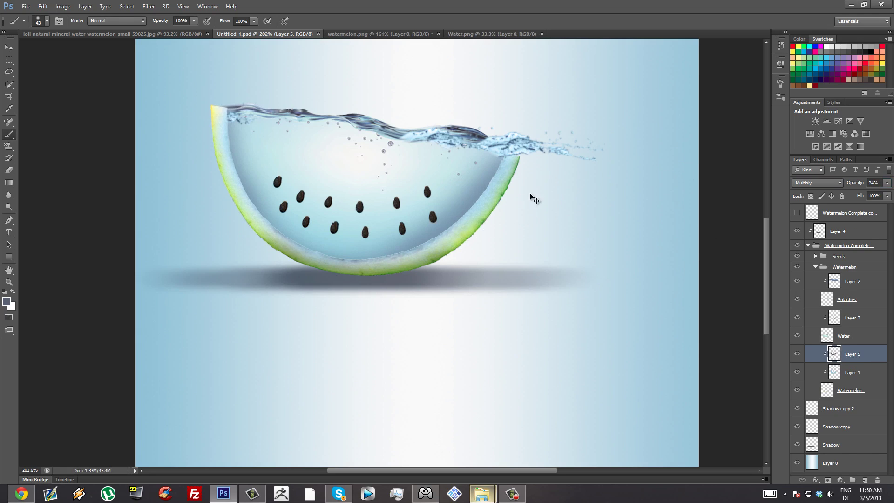
Brush dark green shading along the rind's outer edge on Layer 5, undoing and repainting the first stroke on the rind's water-splash side
{"action": "key", "text": "alt"}
{"action": "left_click", "coordinate": [802, 69]}
{"action": "left_click_drag", "start_coordinate": [523, 186], "coordinate": [525, 160]}
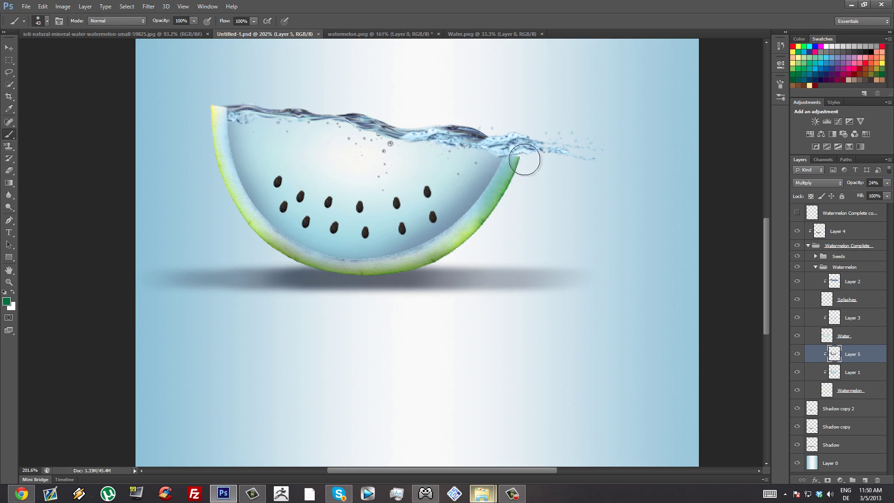
{"action": "key", "text": "ctrl+z"}
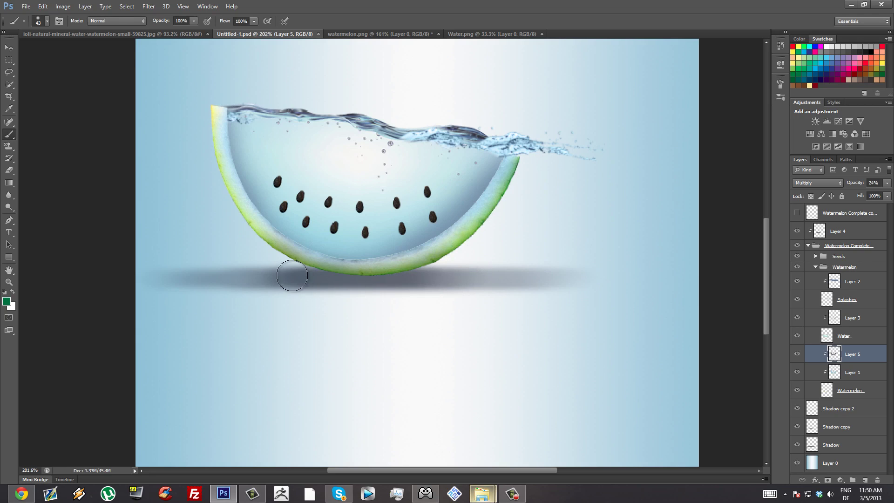
{"action": "left_click", "coordinate": [292, 276]}
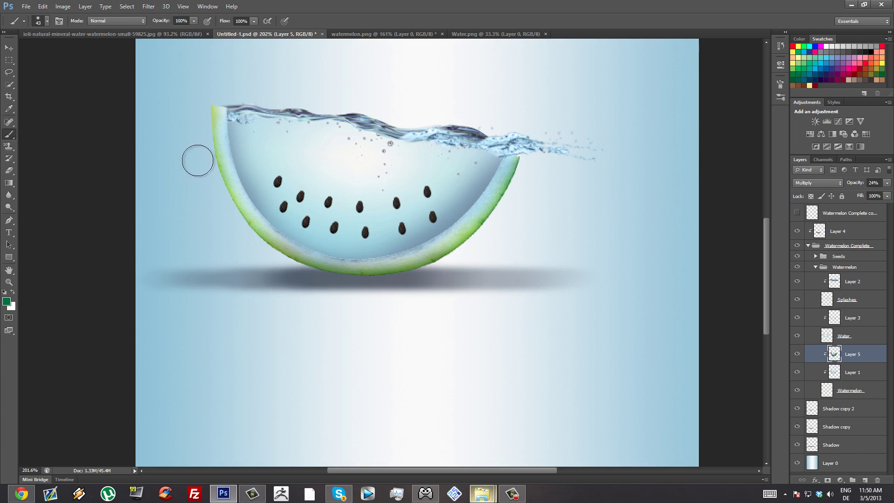
Compare the whole composition with the reference advertisement ioli-natural-mineral-water-watermelon-small-59825.jpg, checking the rind's colour
{"action": "scroll", "coordinate": [280, 345], "scroll_direction": "down", "scroll_amount": 5}
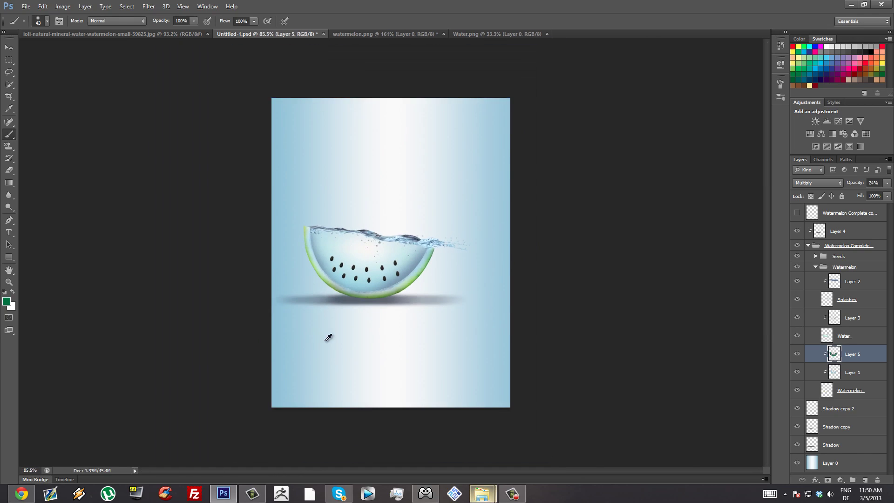
{"action": "scroll", "coordinate": [328, 337], "scroll_direction": "up", "scroll_amount": 2}
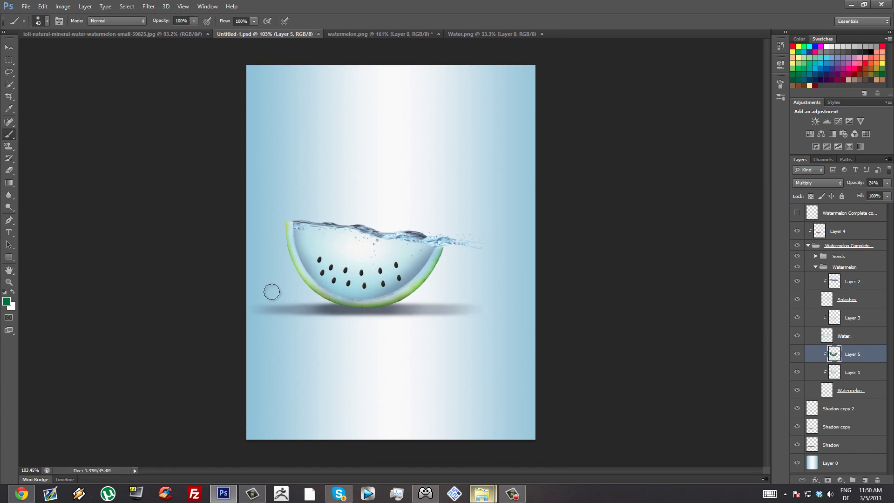
{"action": "scroll", "coordinate": [272, 291], "scroll_direction": "down", "scroll_amount": 1}
{"action": "left_click", "coordinate": [112, 34]}
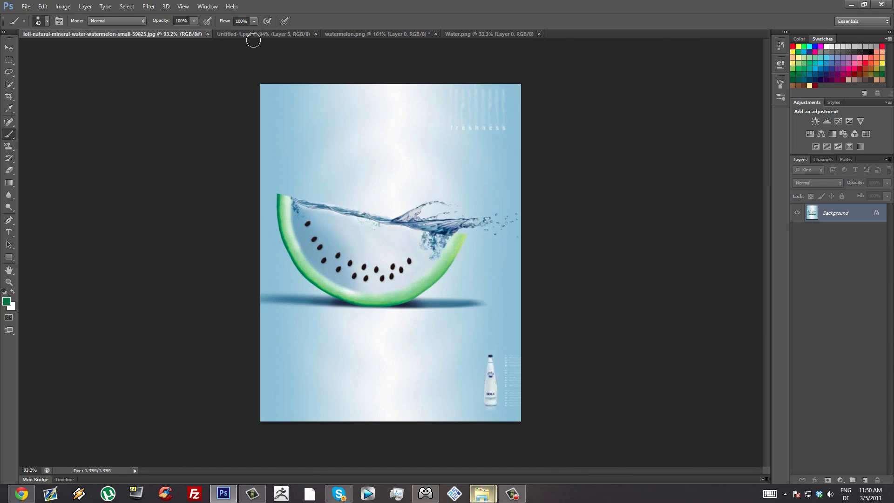
{"action": "left_click", "coordinate": [253, 34]}
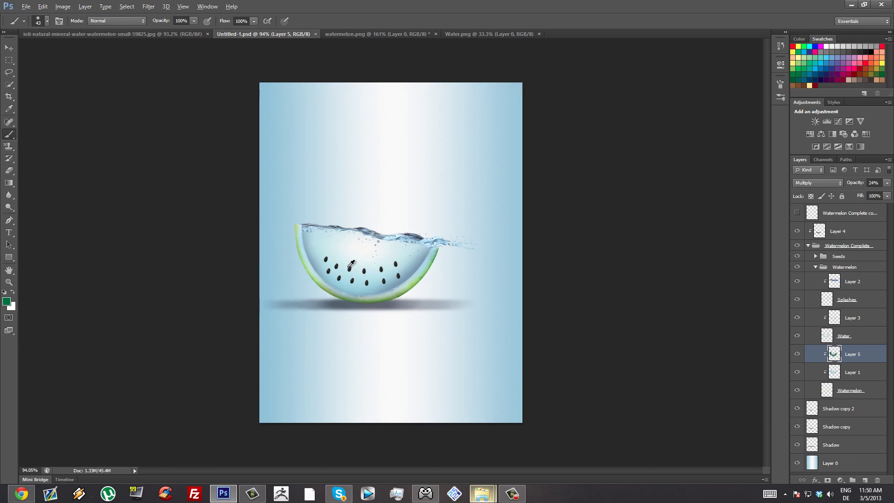
{"action": "scroll", "coordinate": [351, 264], "scroll_direction": "up", "scroll_amount": 5}
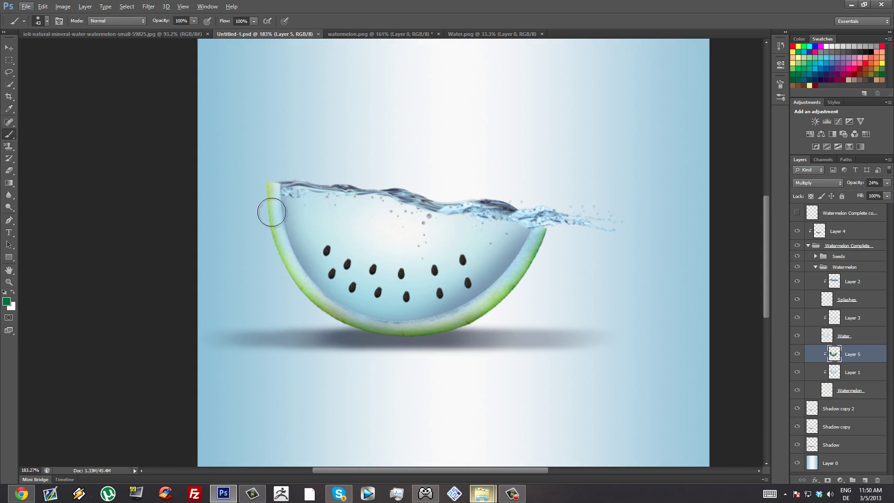
{"action": "scroll", "coordinate": [293, 279], "scroll_direction": "down", "scroll_amount": 1}
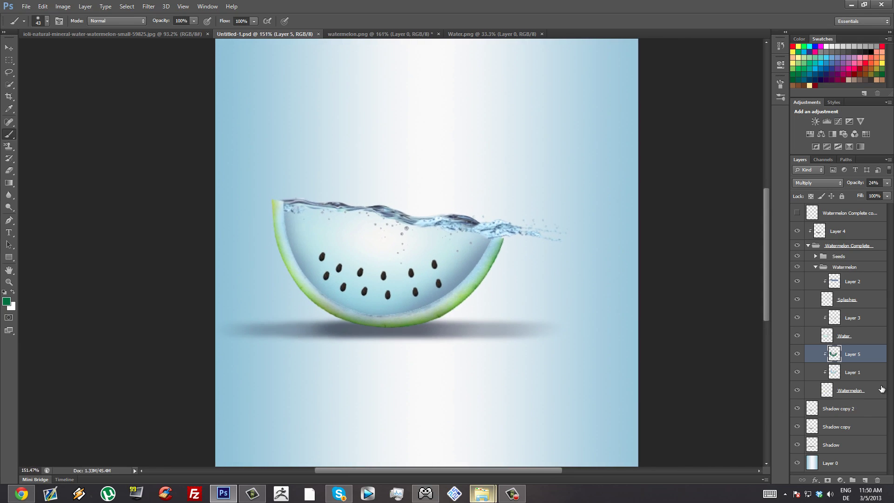
Shift the Watermelon layer's hue toward a purer green with saturation +6 using Hue/Saturation, and save the document
{"action": "left_click", "coordinate": [882, 389]}
{"action": "key", "text": "ctrl+u"}
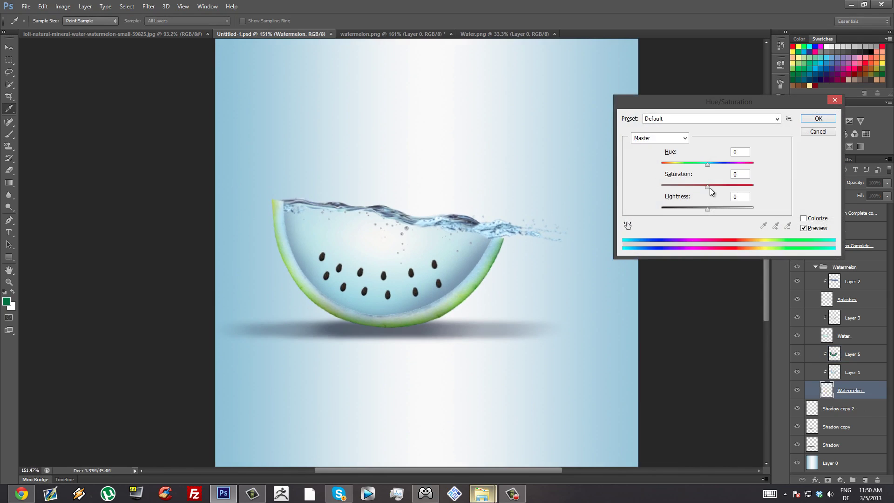
{"action": "left_click_drag", "start_coordinate": [708, 186], "coordinate": [717, 164]}
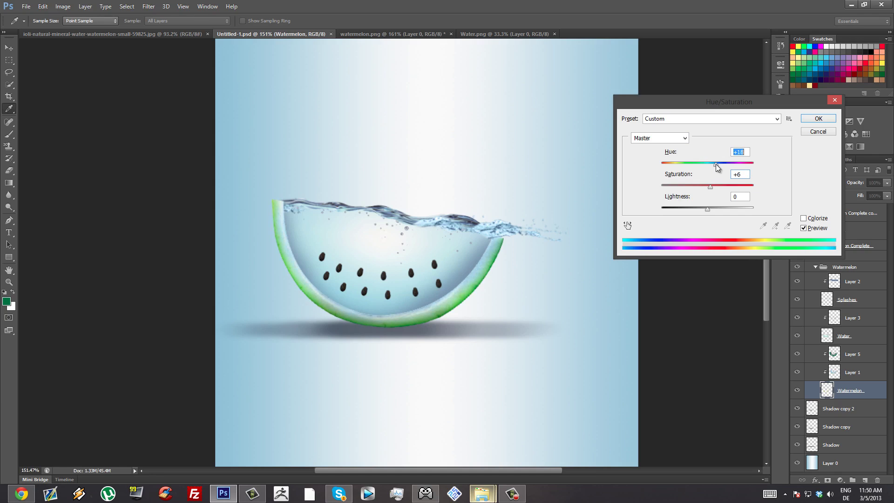
{"action": "left_click", "coordinate": [818, 119]}
{"action": "key", "text": "b"}
{"action": "scroll", "coordinate": [536, 307], "scroll_direction": "down", "scroll_amount": 1}
{"action": "key", "text": "ctrl+s"}
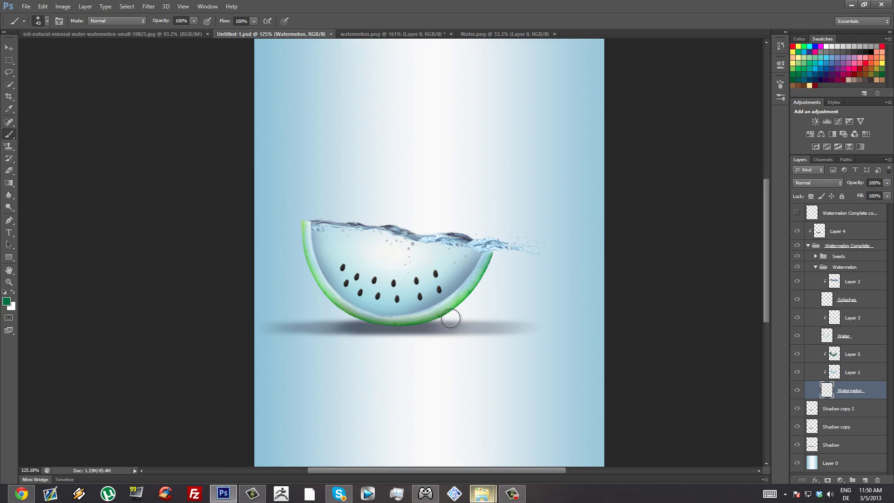
{"action": "scroll", "coordinate": [452, 317], "scroll_direction": "down", "scroll_amount": 2}
{"action": "scroll", "coordinate": [334, 263], "scroll_direction": "down", "scroll_amount": 1}
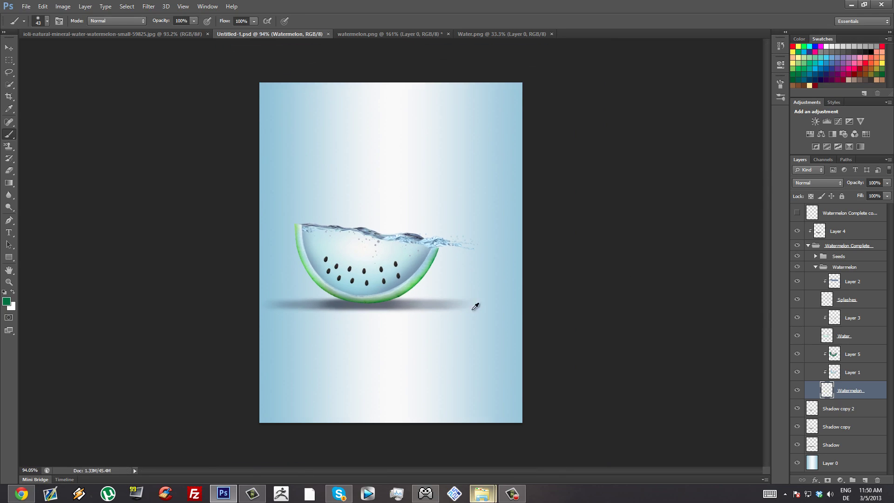
{"action": "scroll", "coordinate": [475, 308], "scroll_direction": "down", "scroll_amount": 1}
{"action": "scroll", "coordinate": [338, 272], "scroll_direction": "up", "scroll_amount": 2}
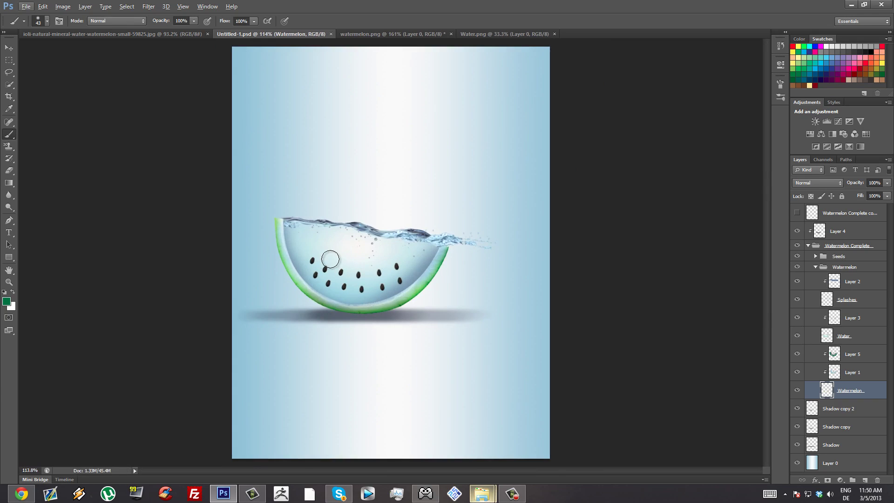
{"action": "scroll", "coordinate": [335, 259], "scroll_direction": "down", "scroll_amount": 2}
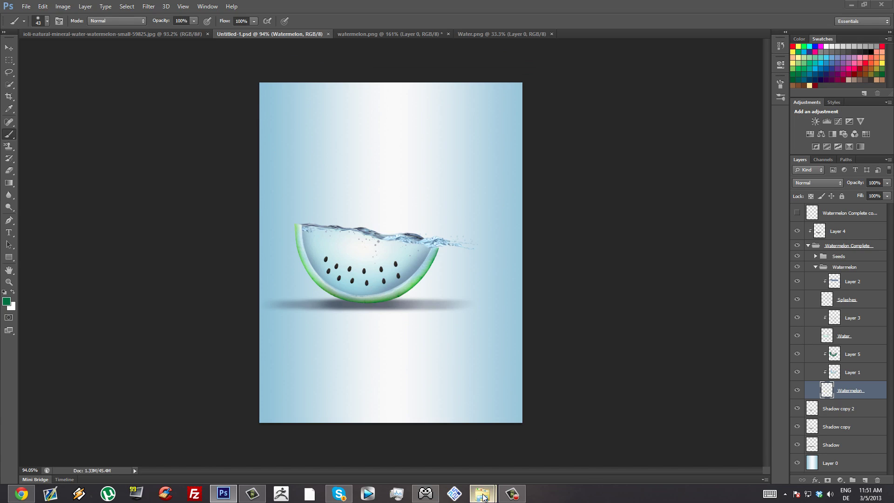
Switch to the Watermelon Manip folder in File Explorer and review the Water, watermelon and Water Splash source images
{"action": "mouse_move", "coordinate": [483, 496]}
{"action": "left_click", "coordinate": [544, 443]}
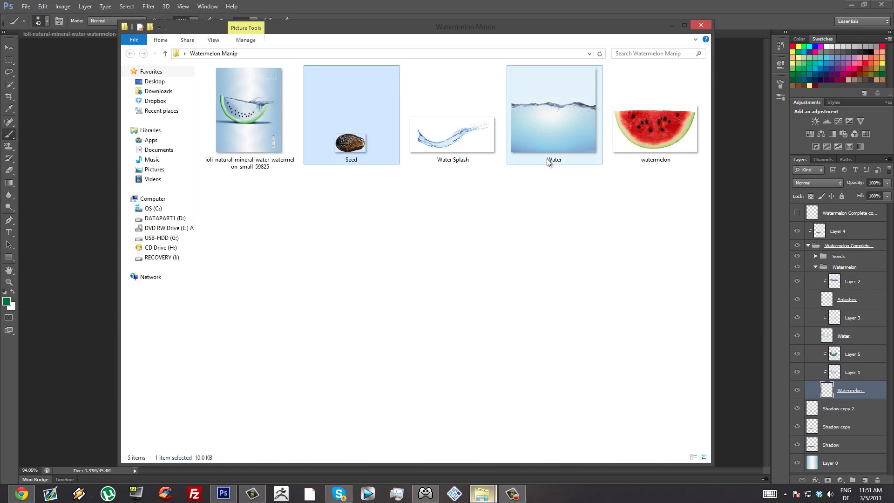
{"action": "left_click", "coordinate": [562, 126]}
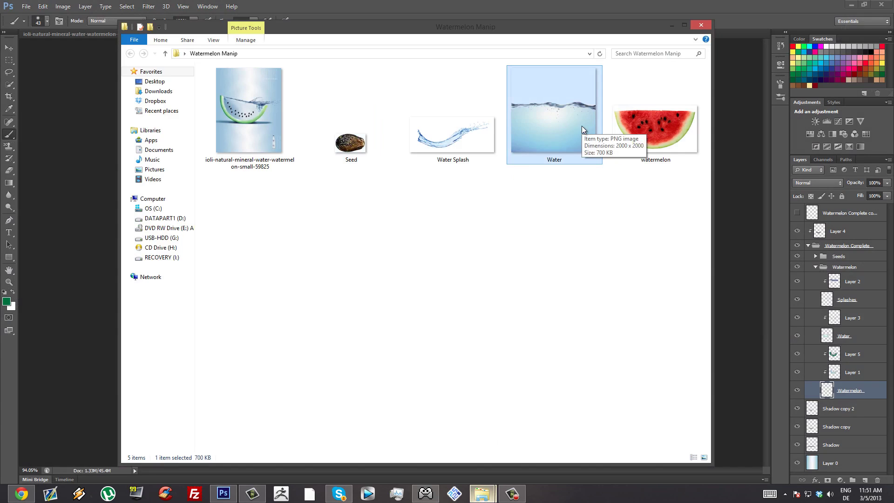
{"action": "left_click", "coordinate": [595, 183]}
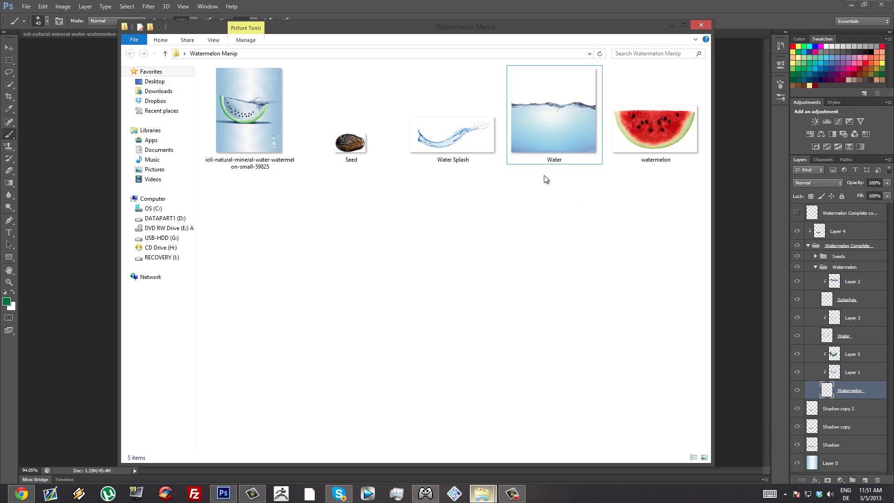
{"action": "left_click", "coordinate": [564, 121]}
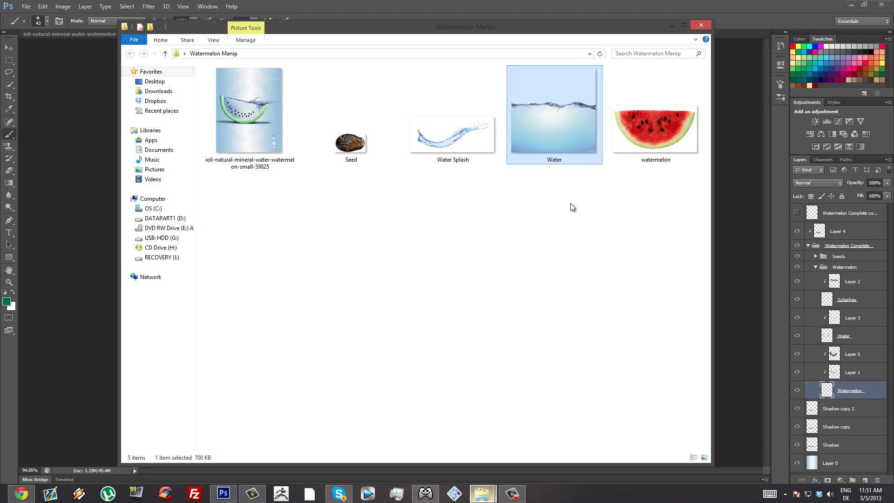
{"action": "left_click", "coordinate": [602, 178]}
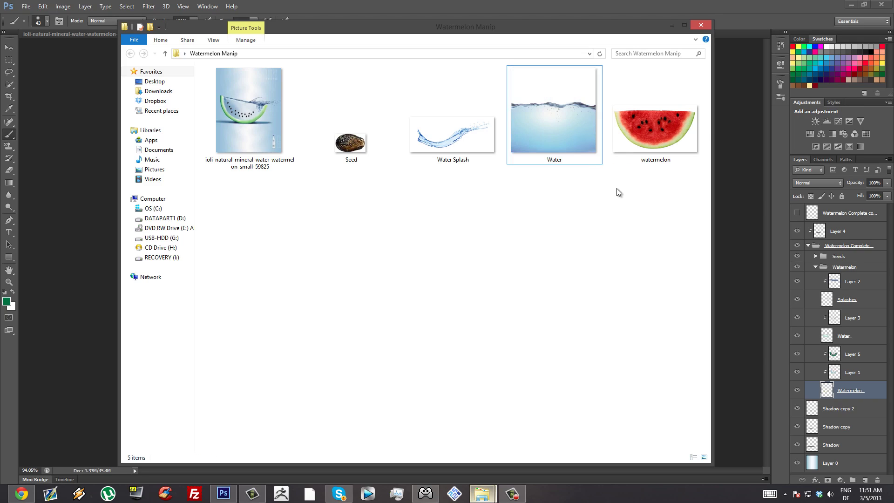
{"action": "left_click", "coordinate": [627, 128]}
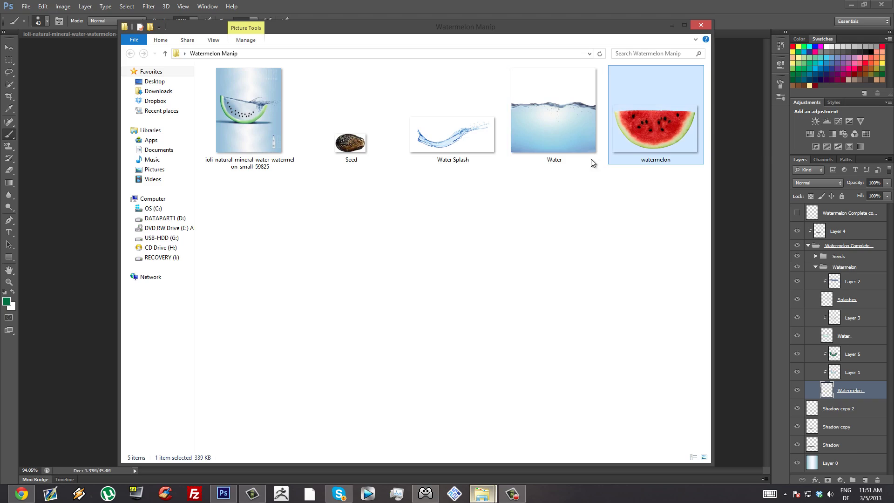
{"action": "left_click", "coordinate": [477, 147]}
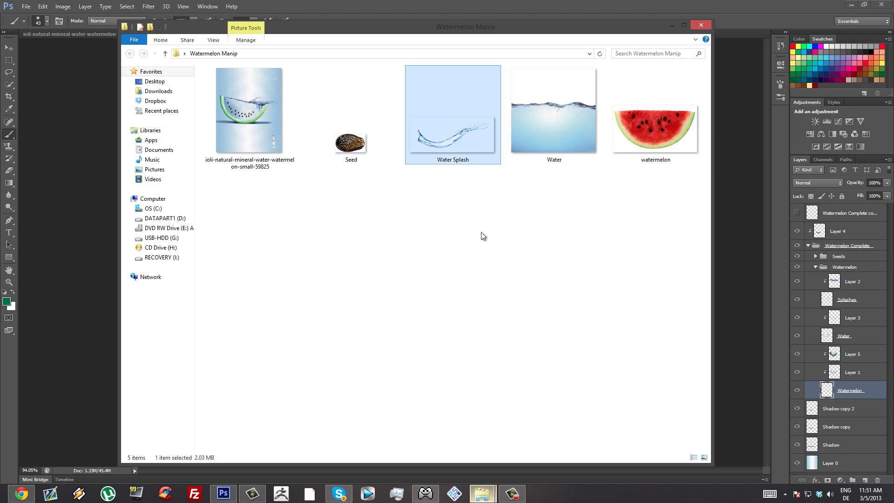
Examine the Water source image in the Watermelon Manip folder, and close the folder window to return to Photoshop
{"action": "left_click", "coordinate": [563, 118]}
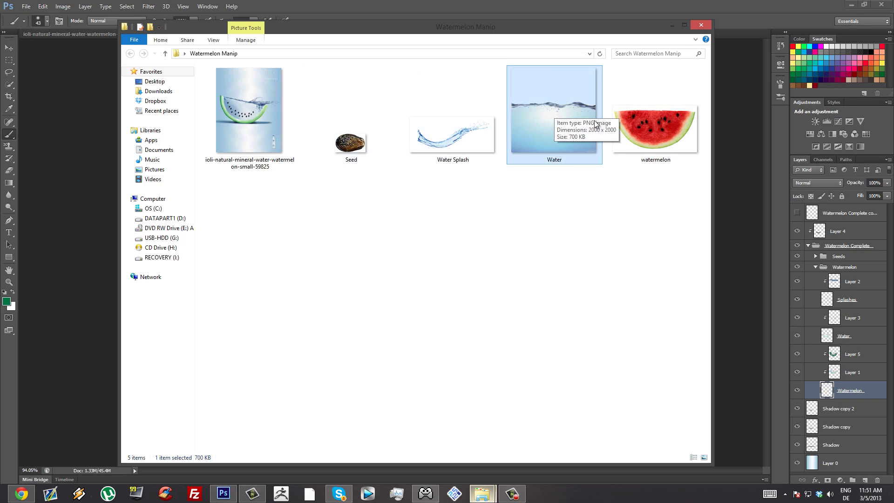
{"action": "left_click", "coordinate": [562, 183]}
{"action": "left_click", "coordinate": [572, 130]}
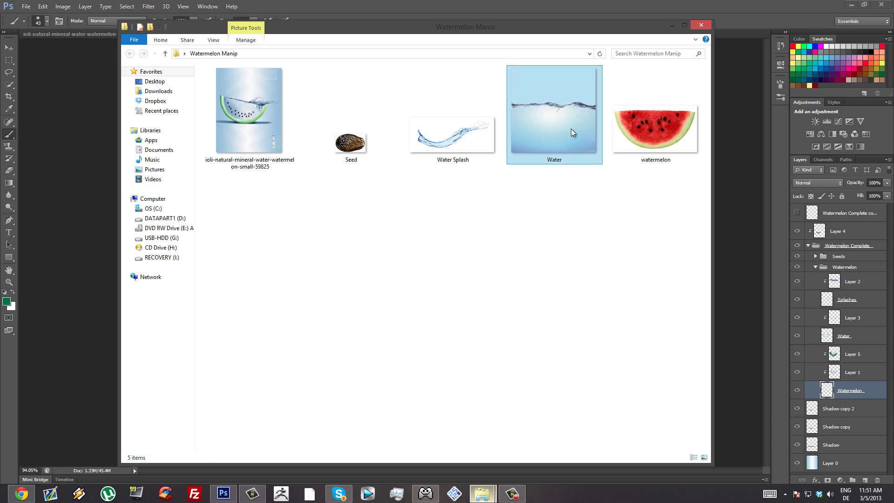
{"action": "left_click_drag", "start_coordinate": [564, 125], "coordinate": [564, 129]}
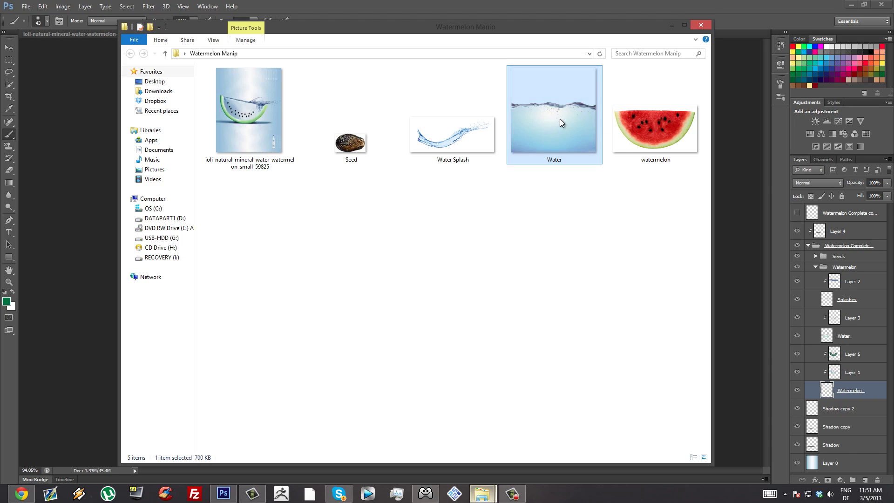
{"action": "left_click", "coordinate": [700, 25]}
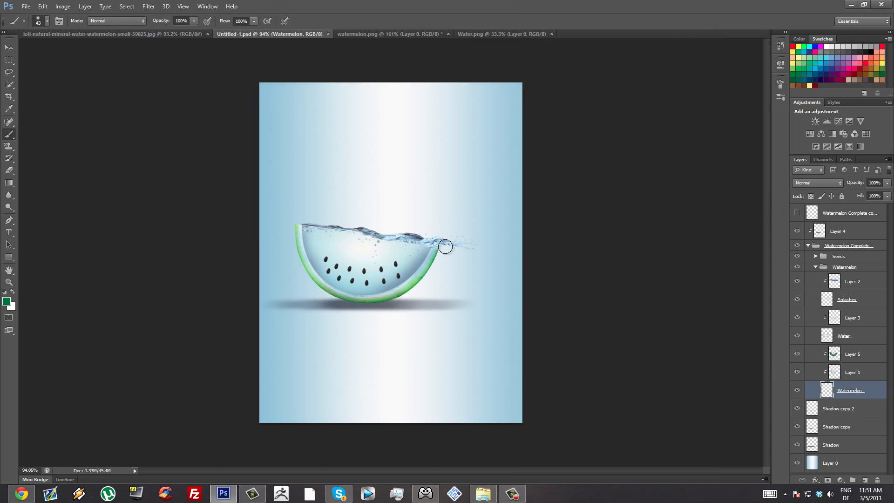
Review the finished watermelon composition in Untitled-1.psd as a whole and against the reference advertisement's rind, water surface and shadow
{"action": "scroll", "coordinate": [328, 248], "scroll_direction": "down", "scroll_amount": 2}
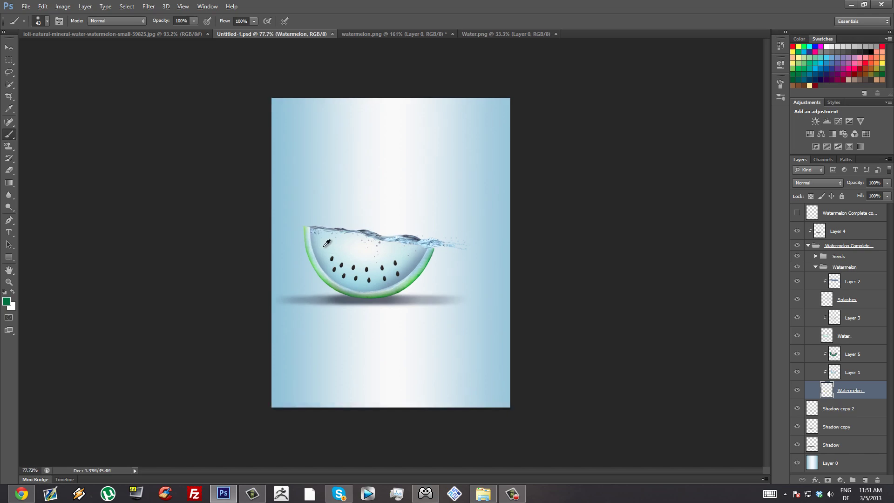
{"action": "scroll", "coordinate": [345, 258], "scroll_direction": "up", "scroll_amount": 3}
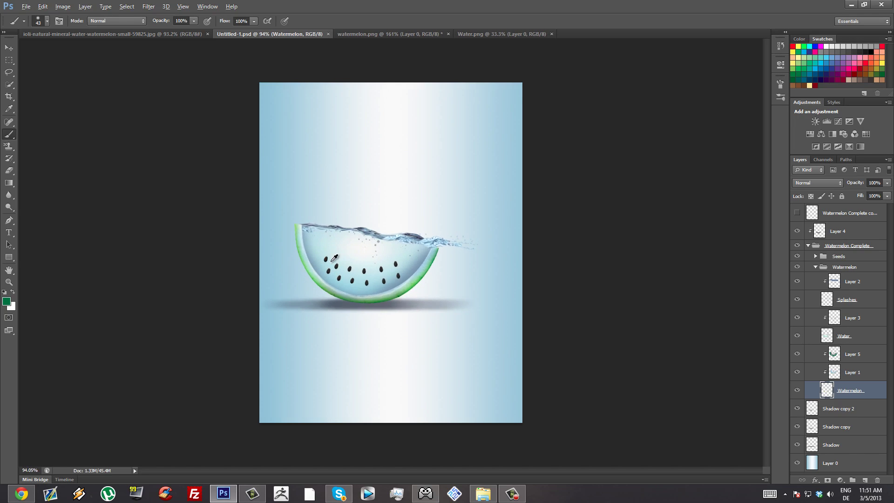
{"action": "scroll", "coordinate": [313, 251], "scroll_direction": "up", "scroll_amount": 1}
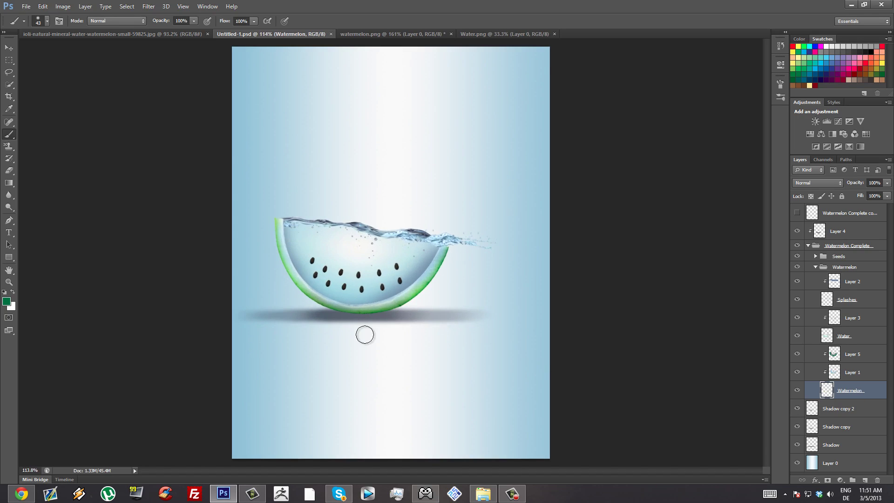
{"action": "scroll", "coordinate": [365, 335], "scroll_direction": "down", "scroll_amount": 2}
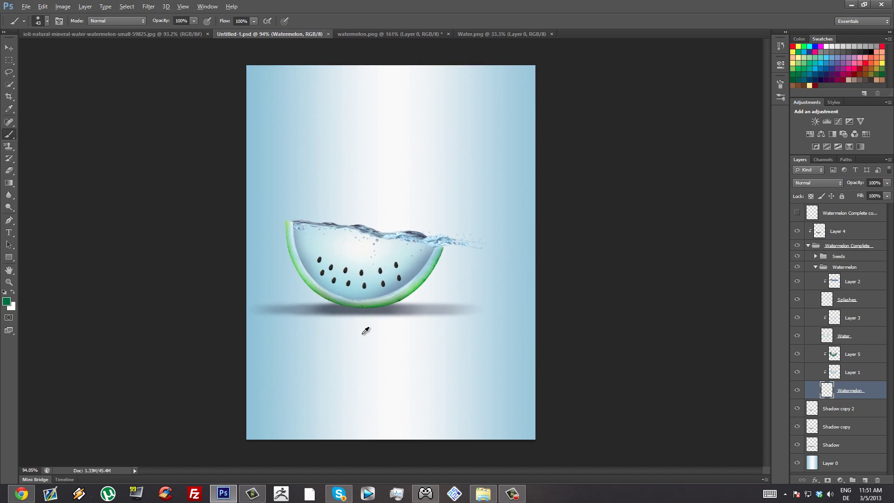
{"action": "left_click", "coordinate": [135, 34]}
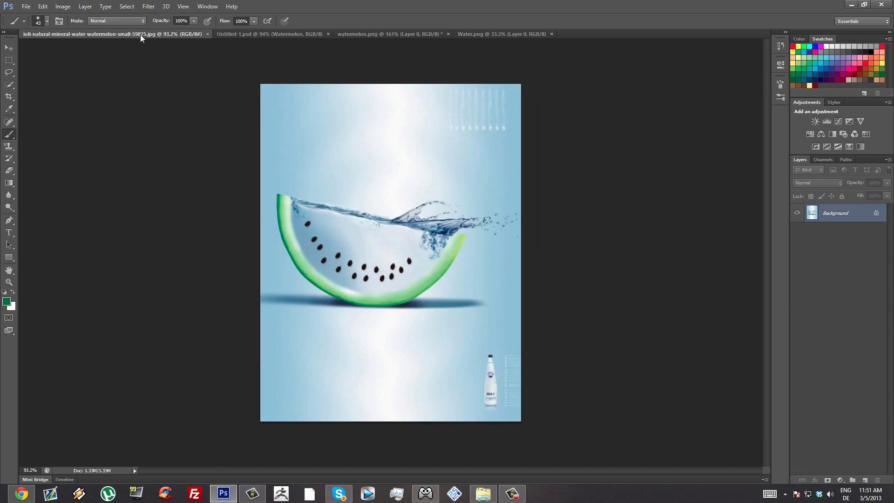
{"action": "left_click", "coordinate": [259, 34]}
{"action": "scroll", "coordinate": [298, 260], "scroll_direction": "up", "scroll_amount": 1}
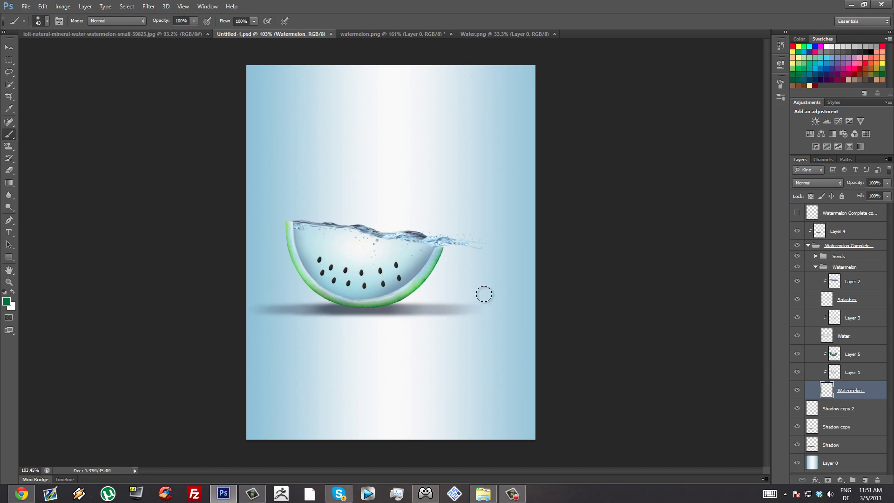
{"action": "scroll", "coordinate": [368, 281], "scroll_direction": "down", "scroll_amount": 2}
{"action": "scroll", "coordinate": [352, 279], "scroll_direction": "up", "scroll_amount": 2}
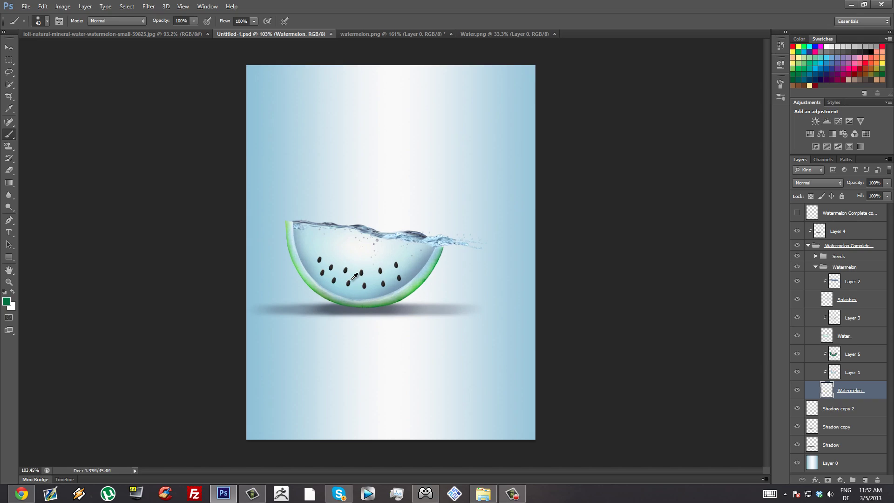